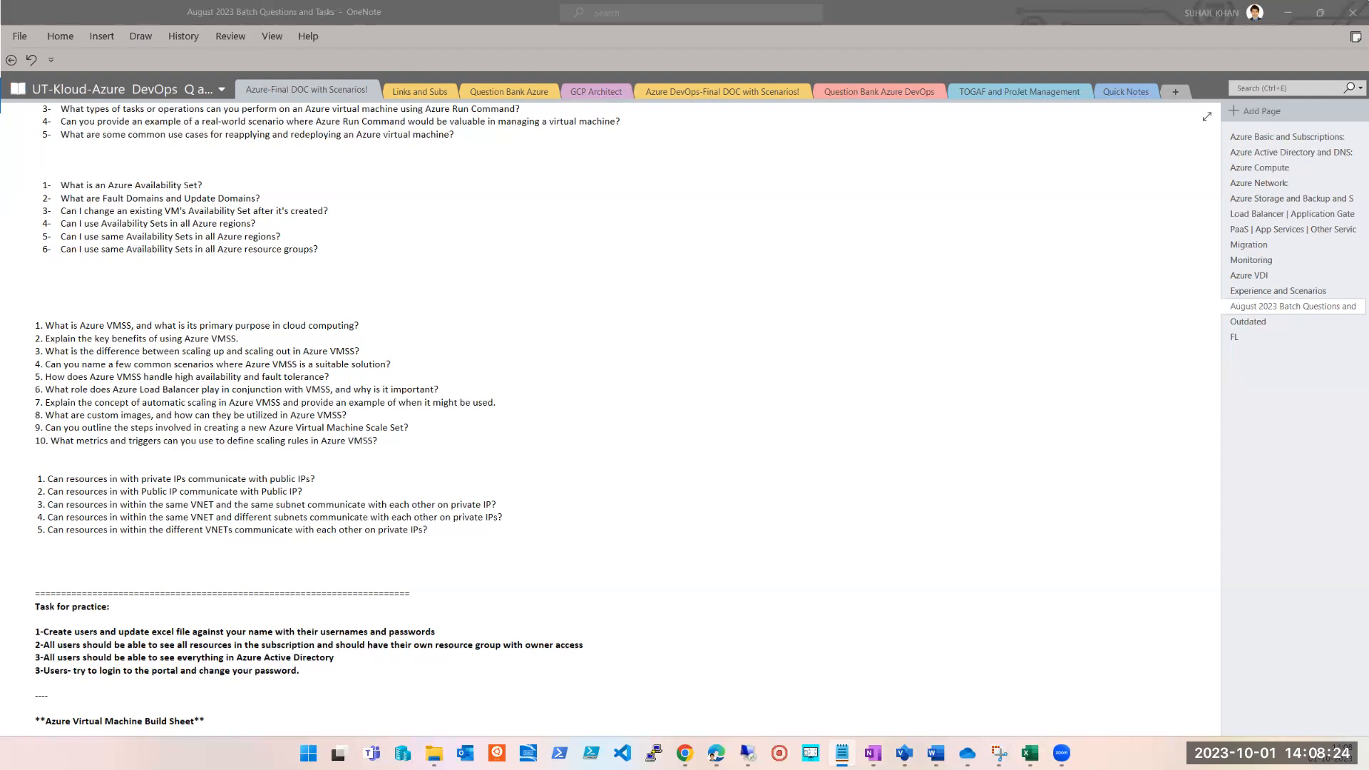
Examine the five practice questions about private IP, public IP and VNET communication below the VMSS question list.
left_click(840, 292)
scroll(710, 542, "down", 3)
scroll(710, 542, "up", 3)
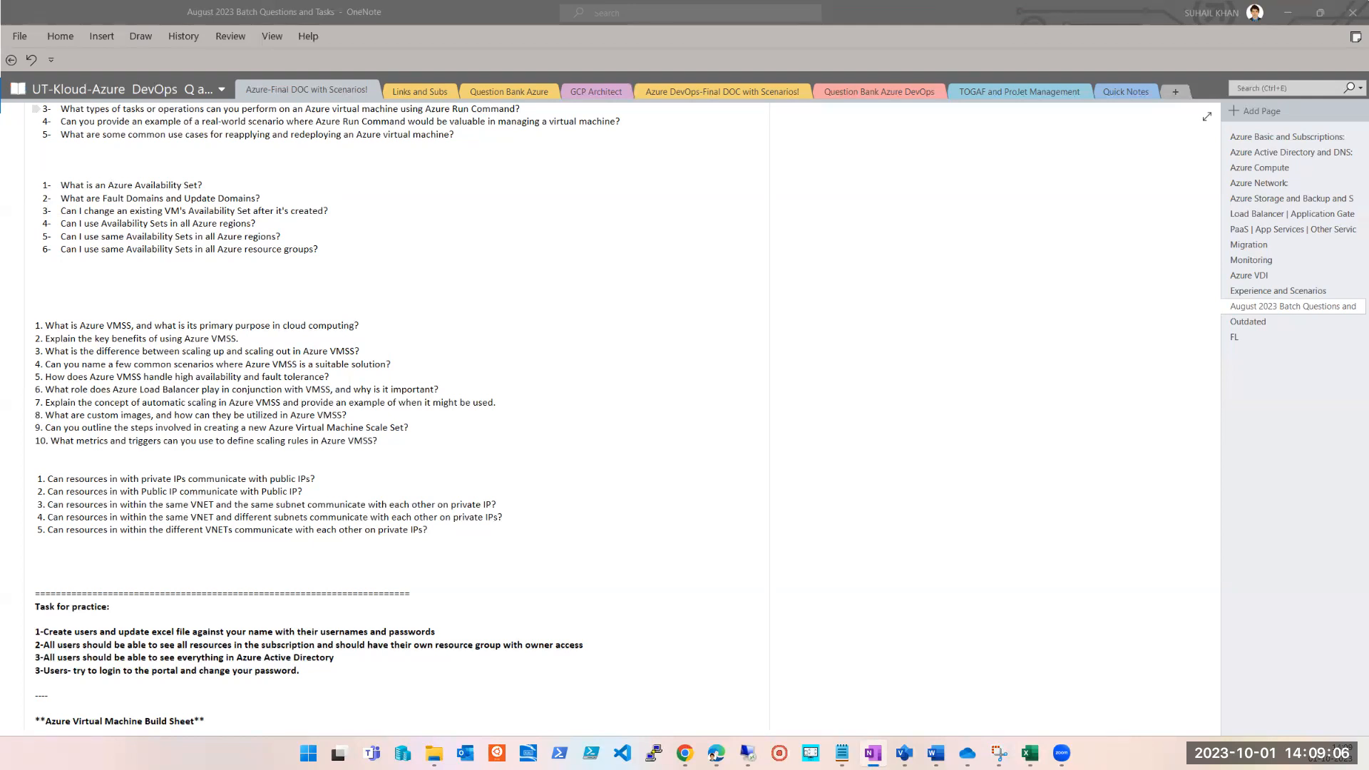
left_click(715, 755)
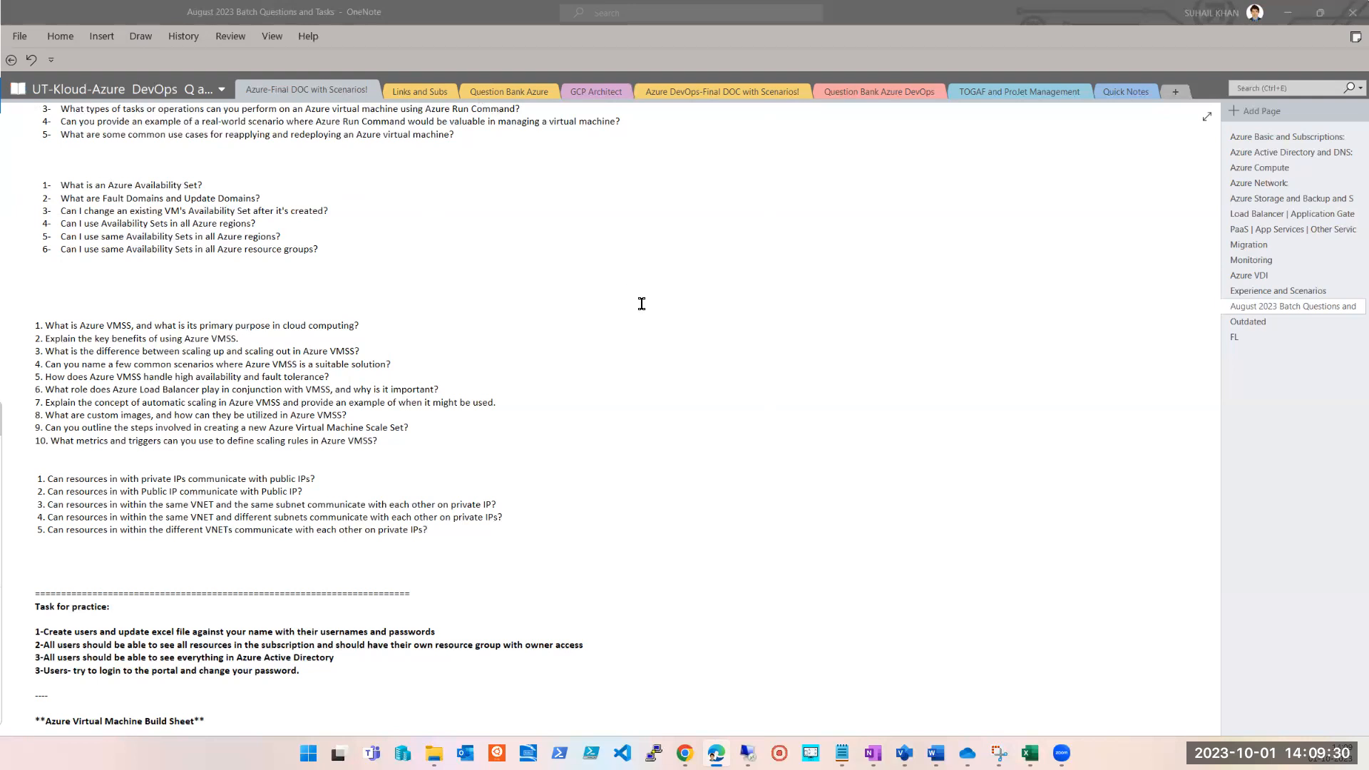
left_click(671, 329)
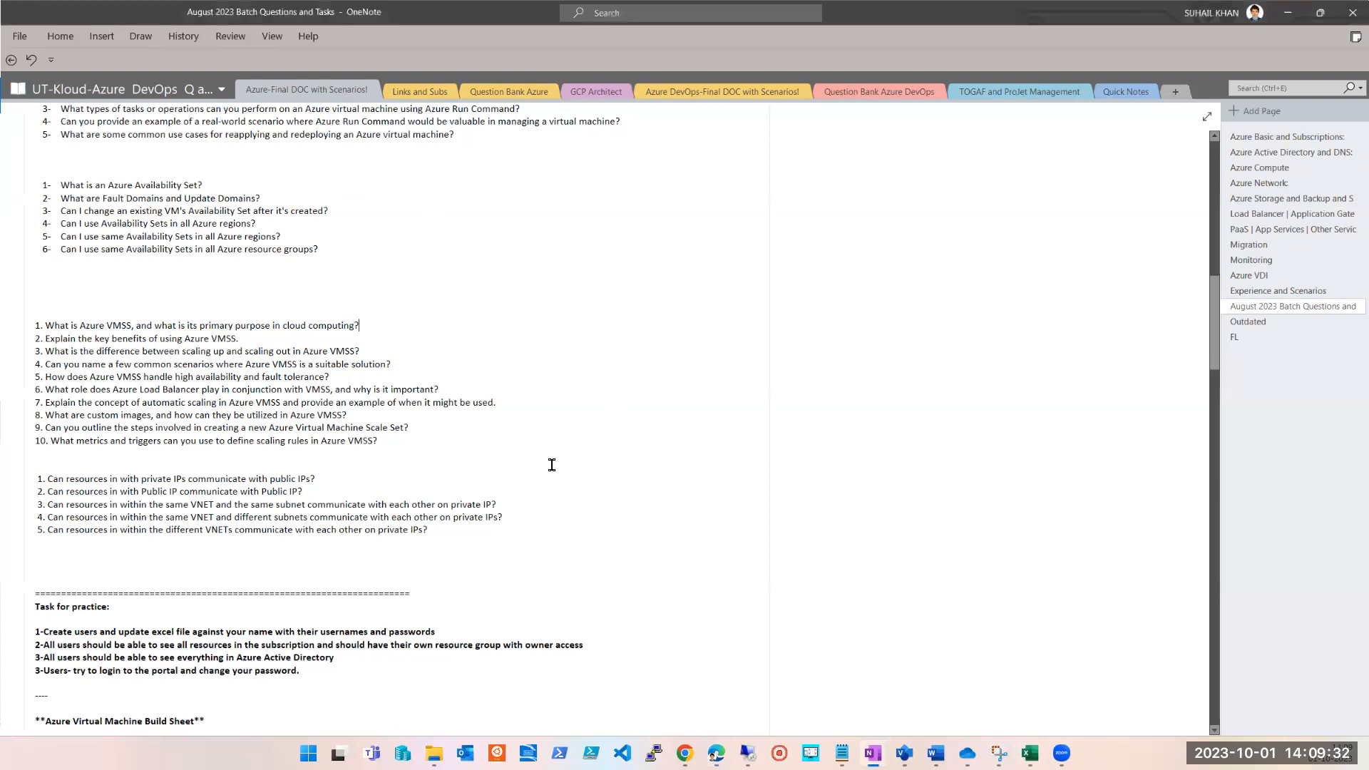
left_click_drag(430, 531, 58, 476)
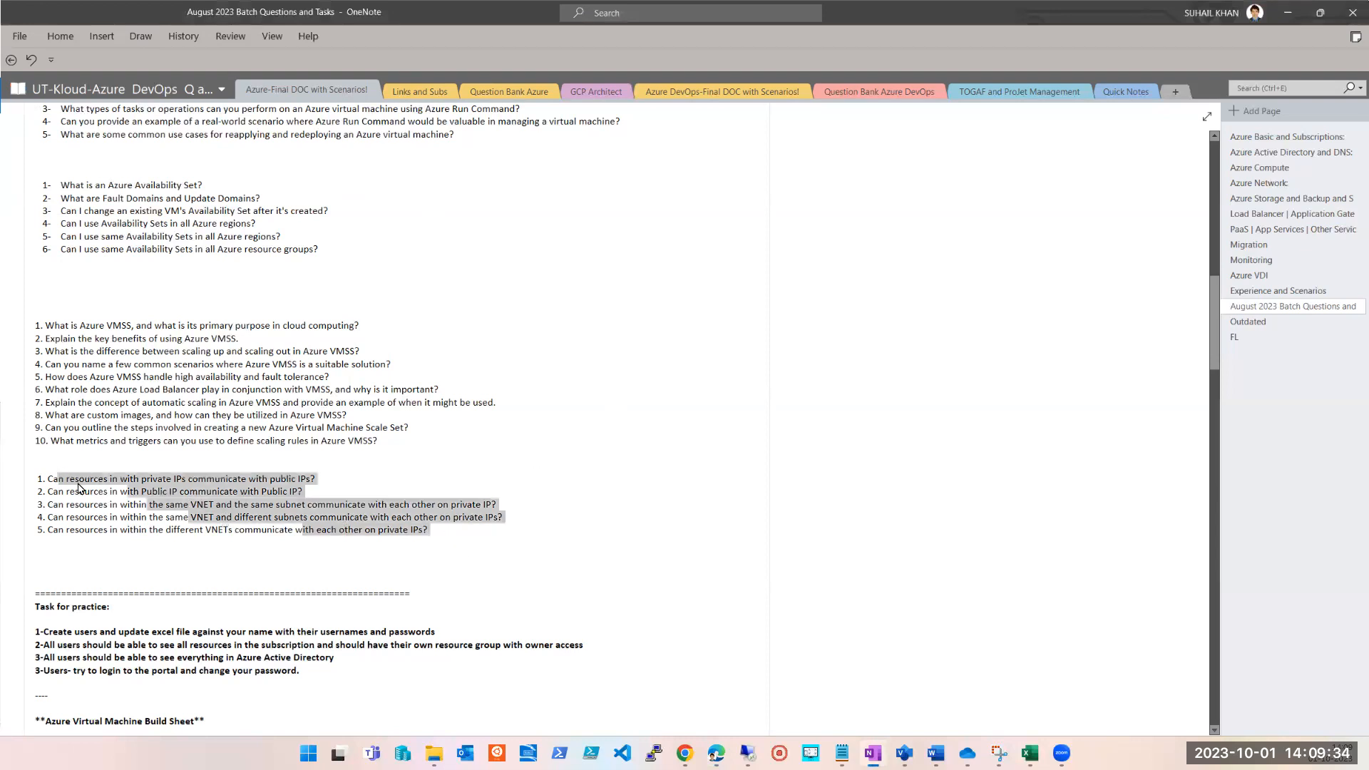
left_click(839, 512)
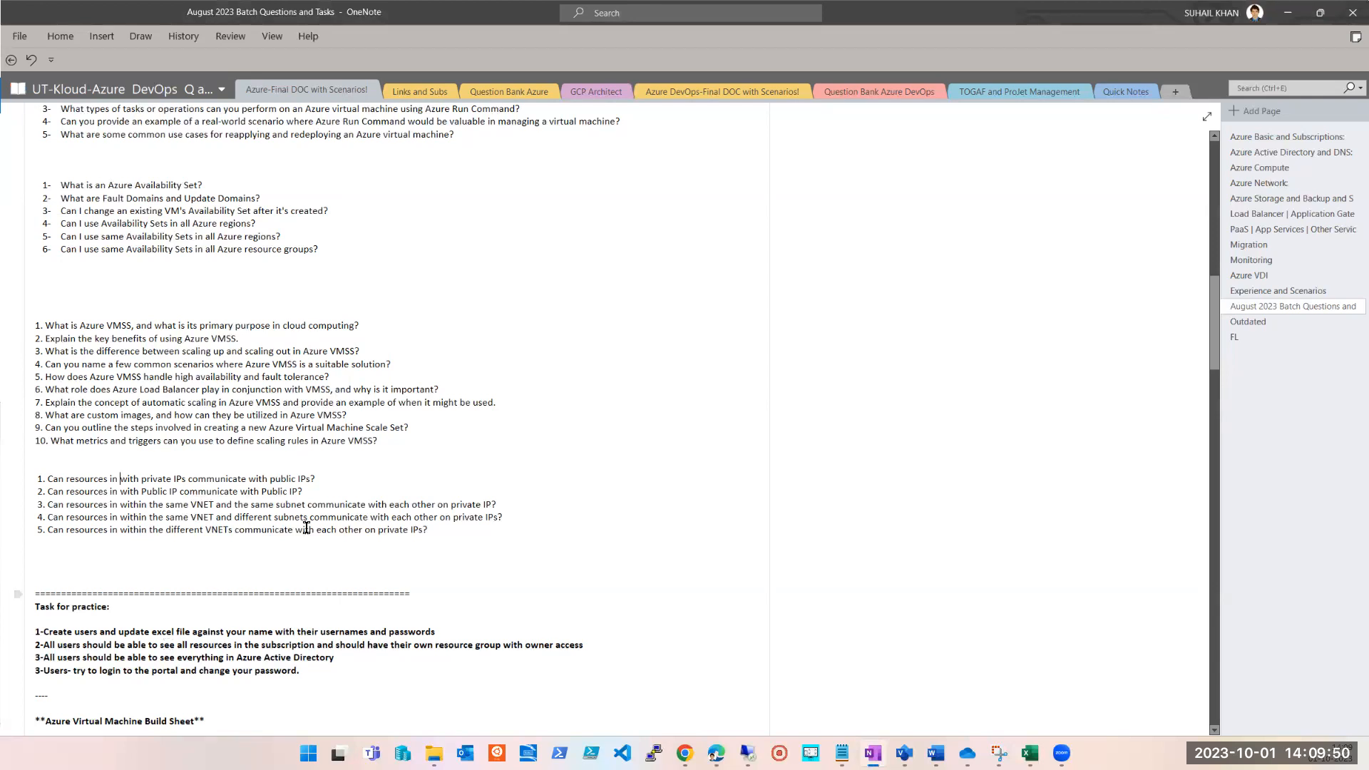
left_click_drag(335, 479, 37, 478)
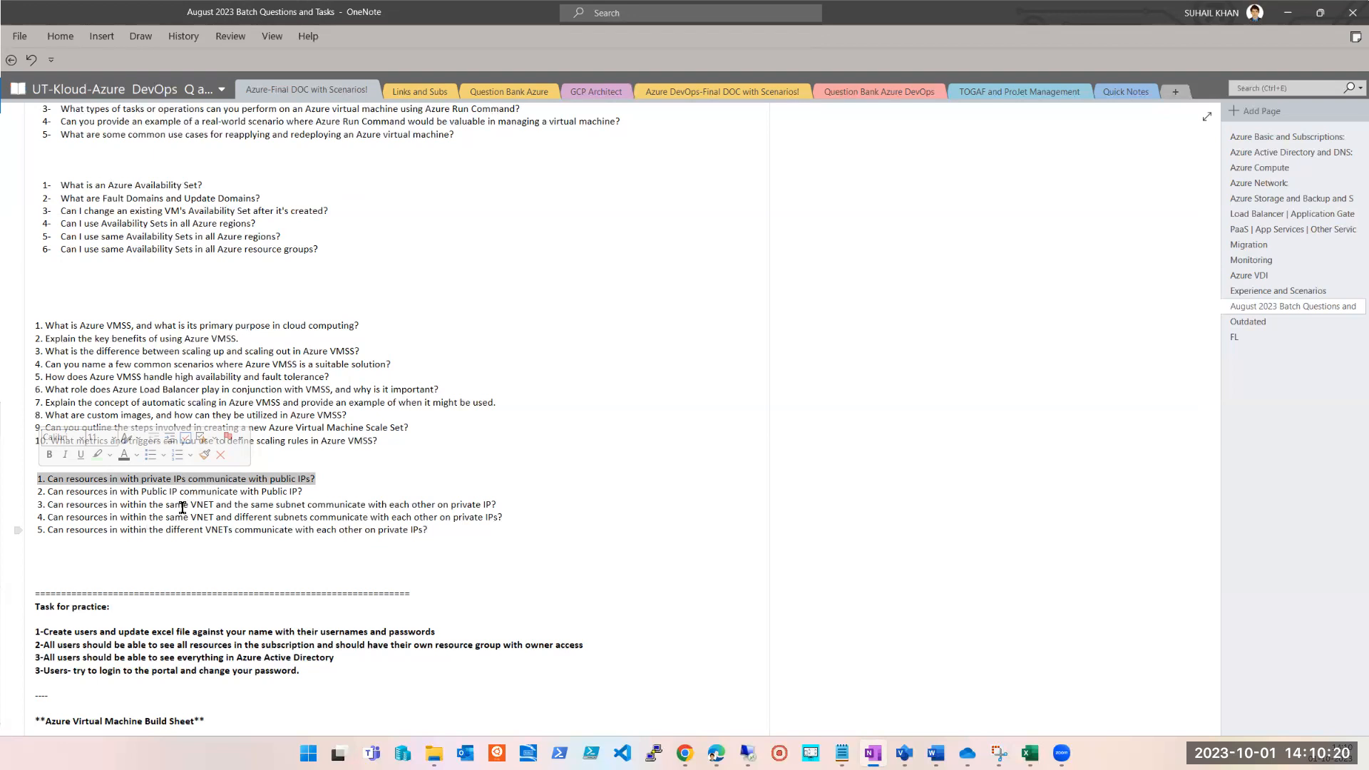
key("alt+Tab")
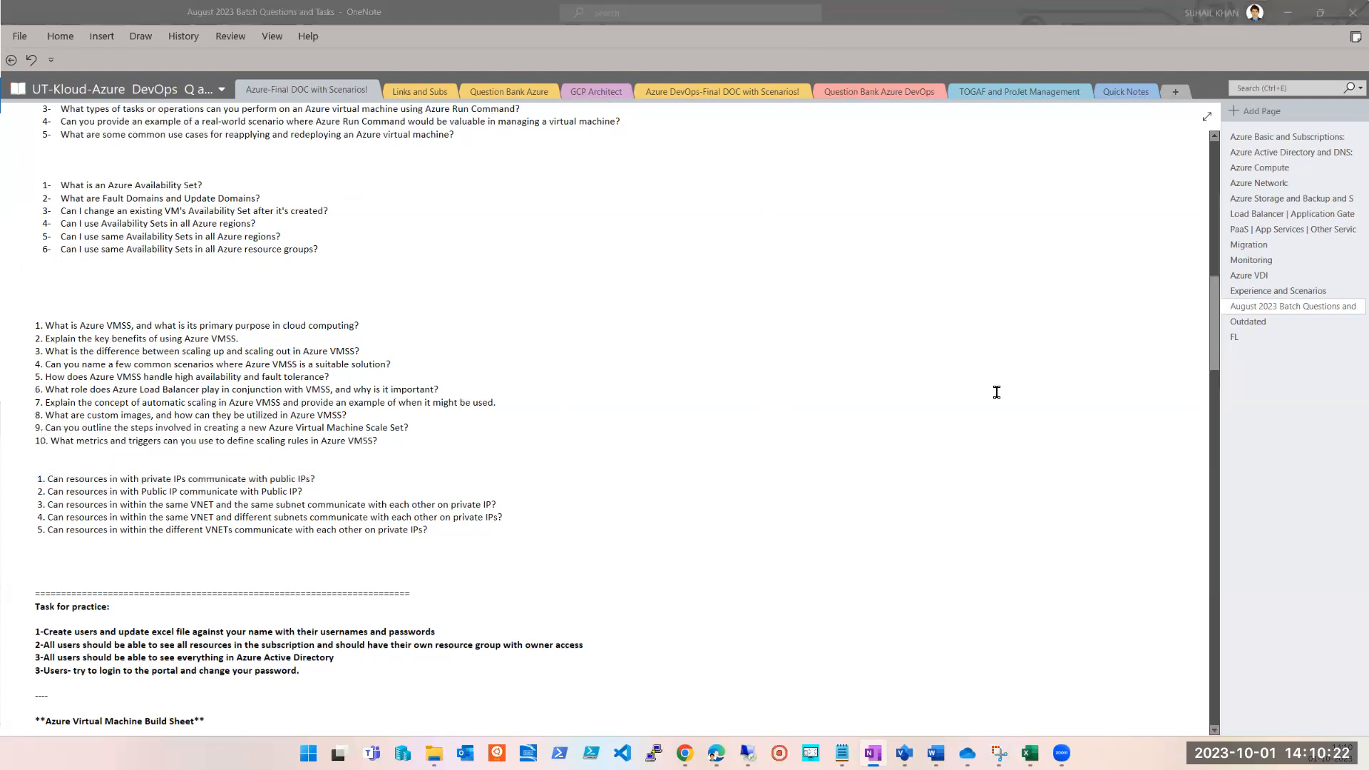
Delete the extra word "in" after "Can resources" in questions 1 and 2 of the IP communication list.
left_click(115, 482)
double_click(114, 481)
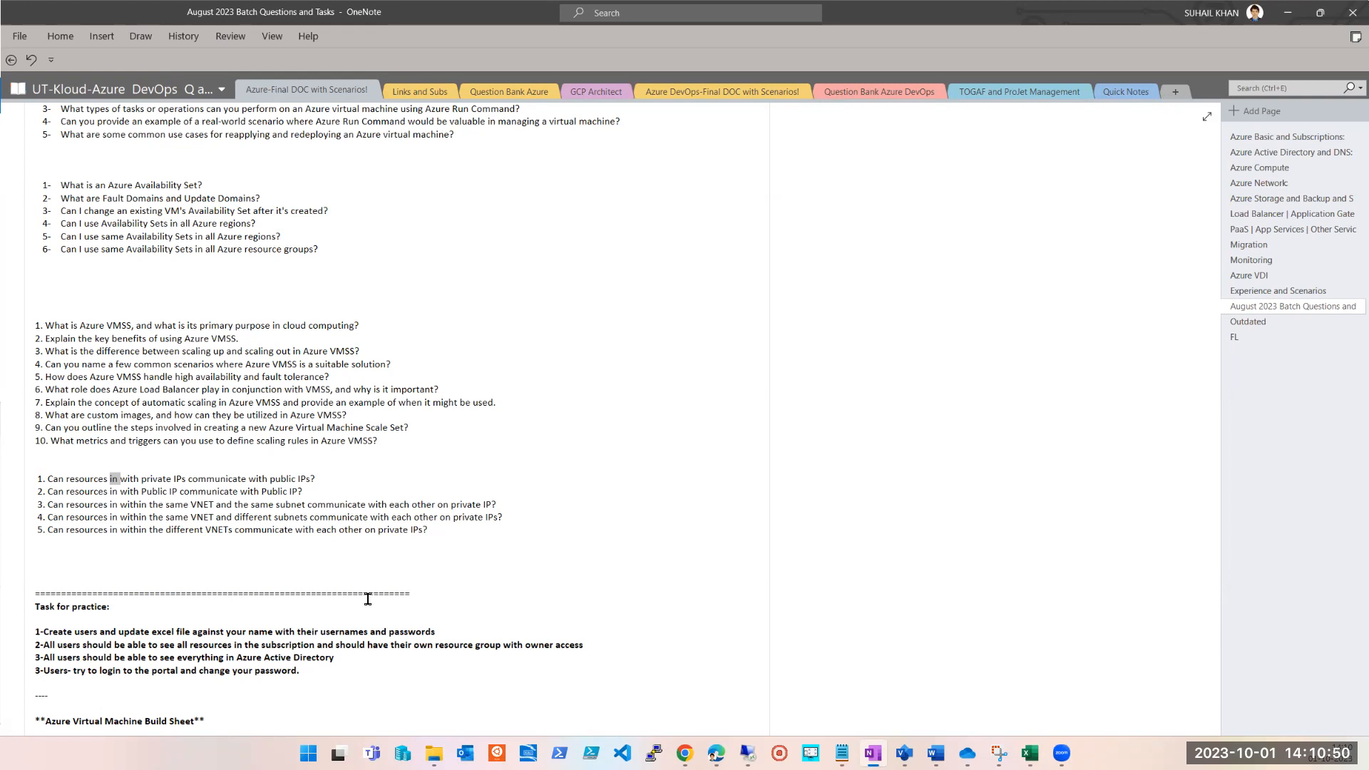
key("BackSpace")
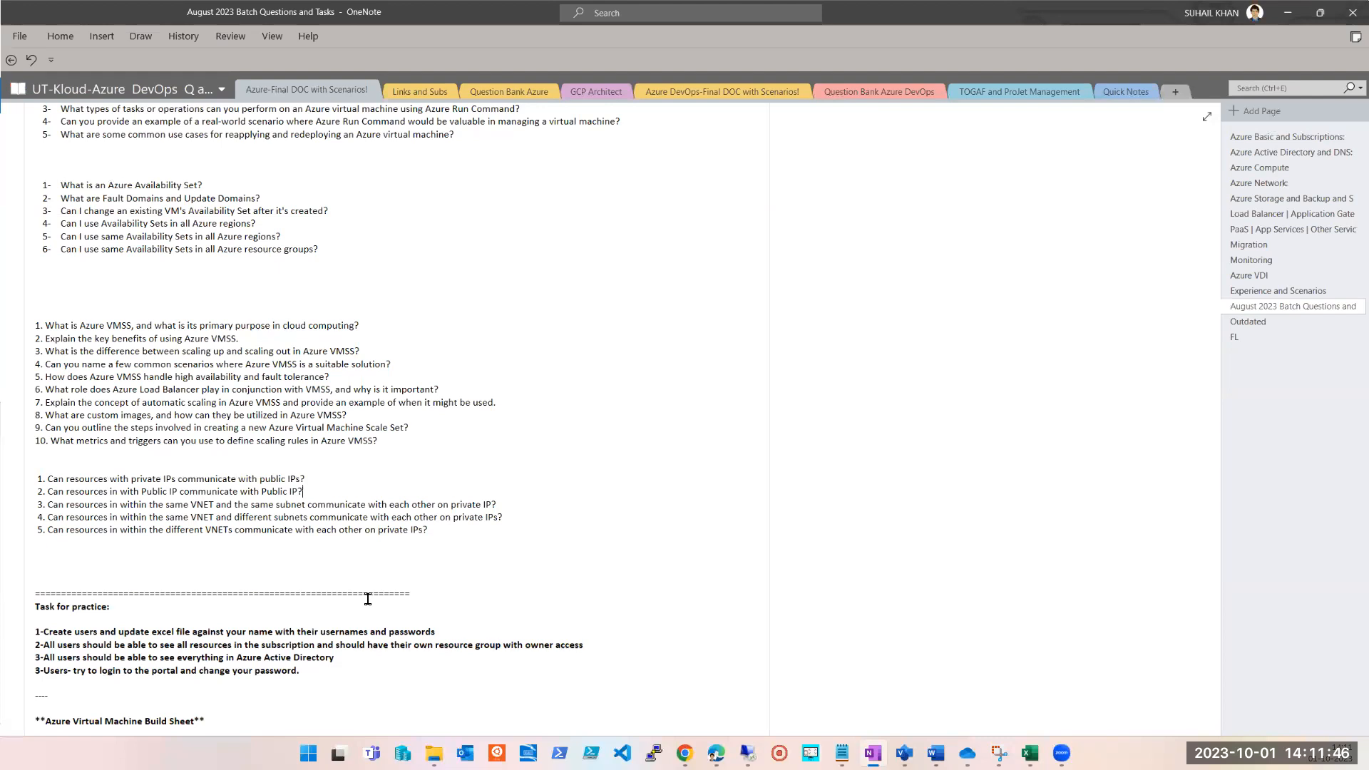
key("Left")
key("Left")
key("Left")
key("ctrl+shift+Left")
key("Delete")
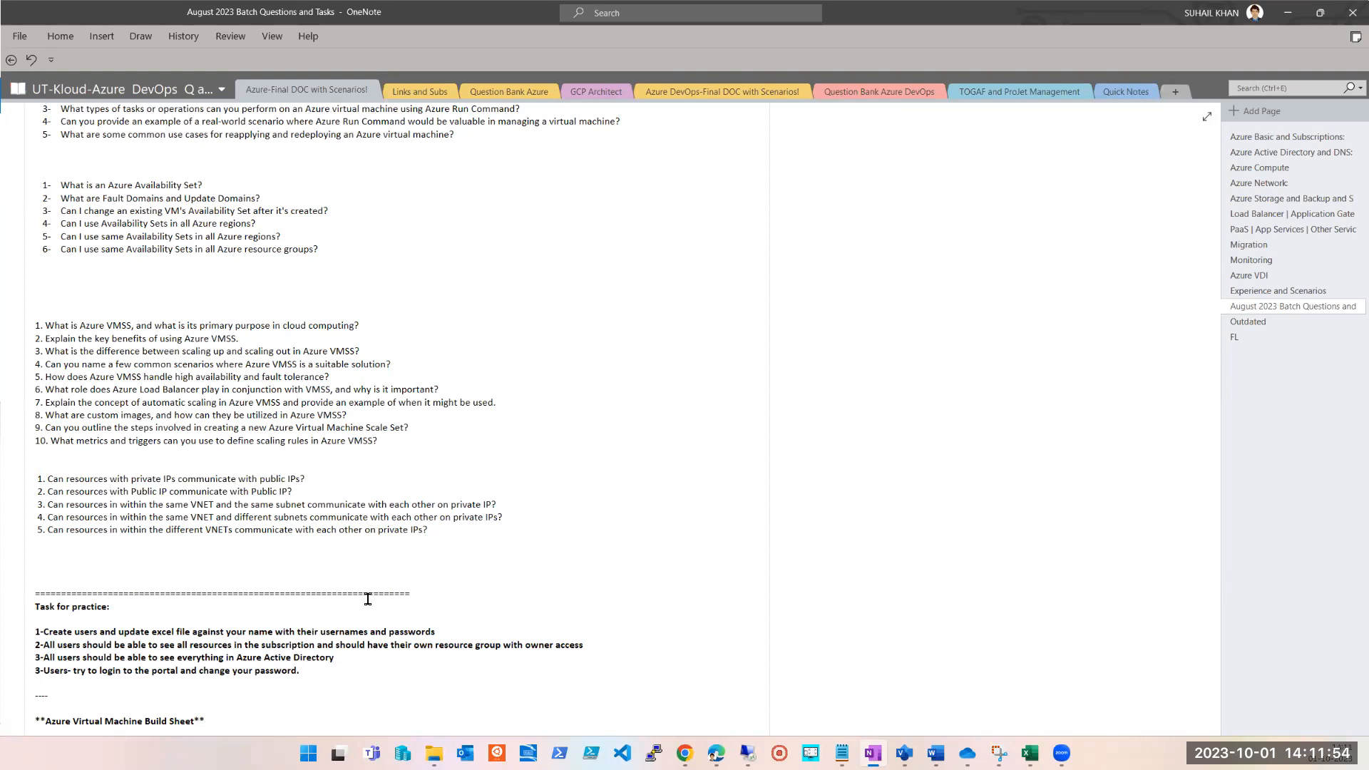
Delete the extra "in" before "within" in question 3 about resources in the same VNET and same subnet.
key("ctrl+Right")
key("ctrl+Right")
key("ctrl+Right")
double_click(116, 505)
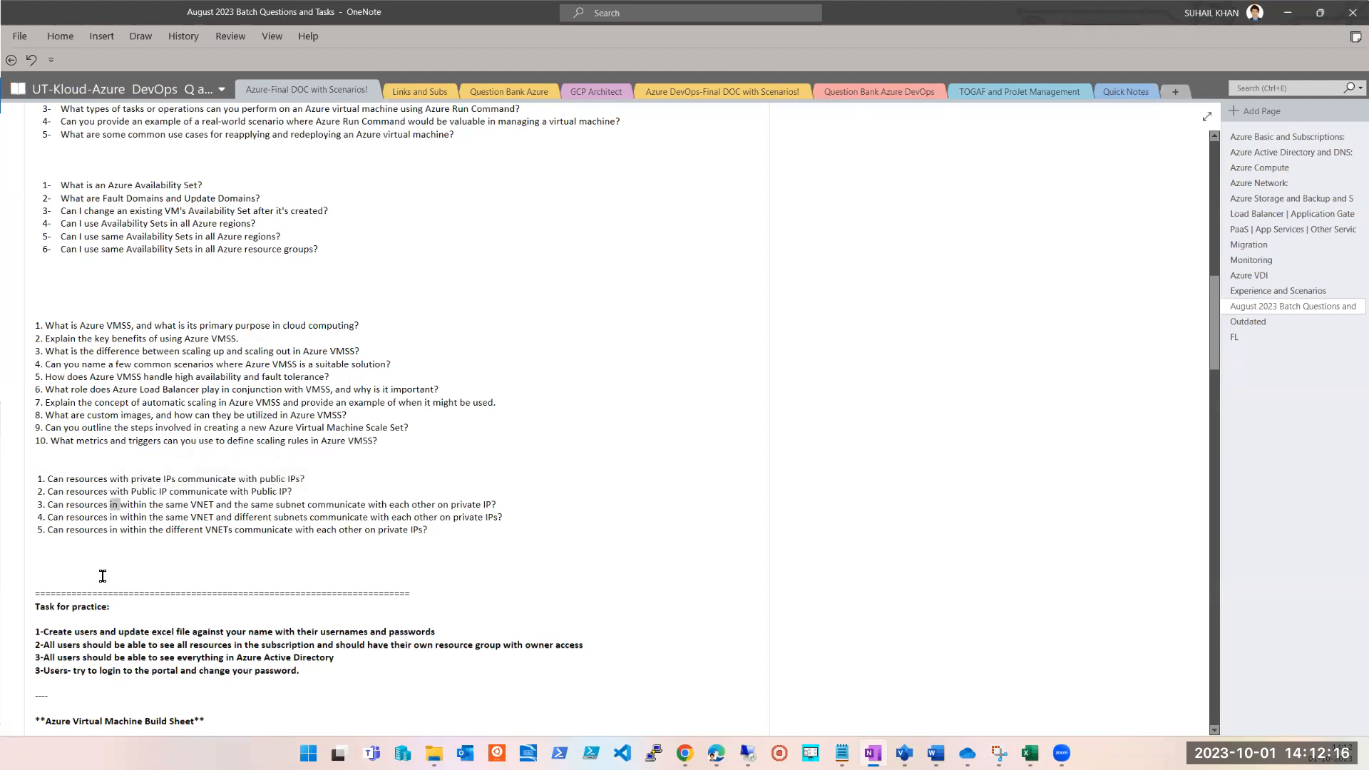
key("Delete")
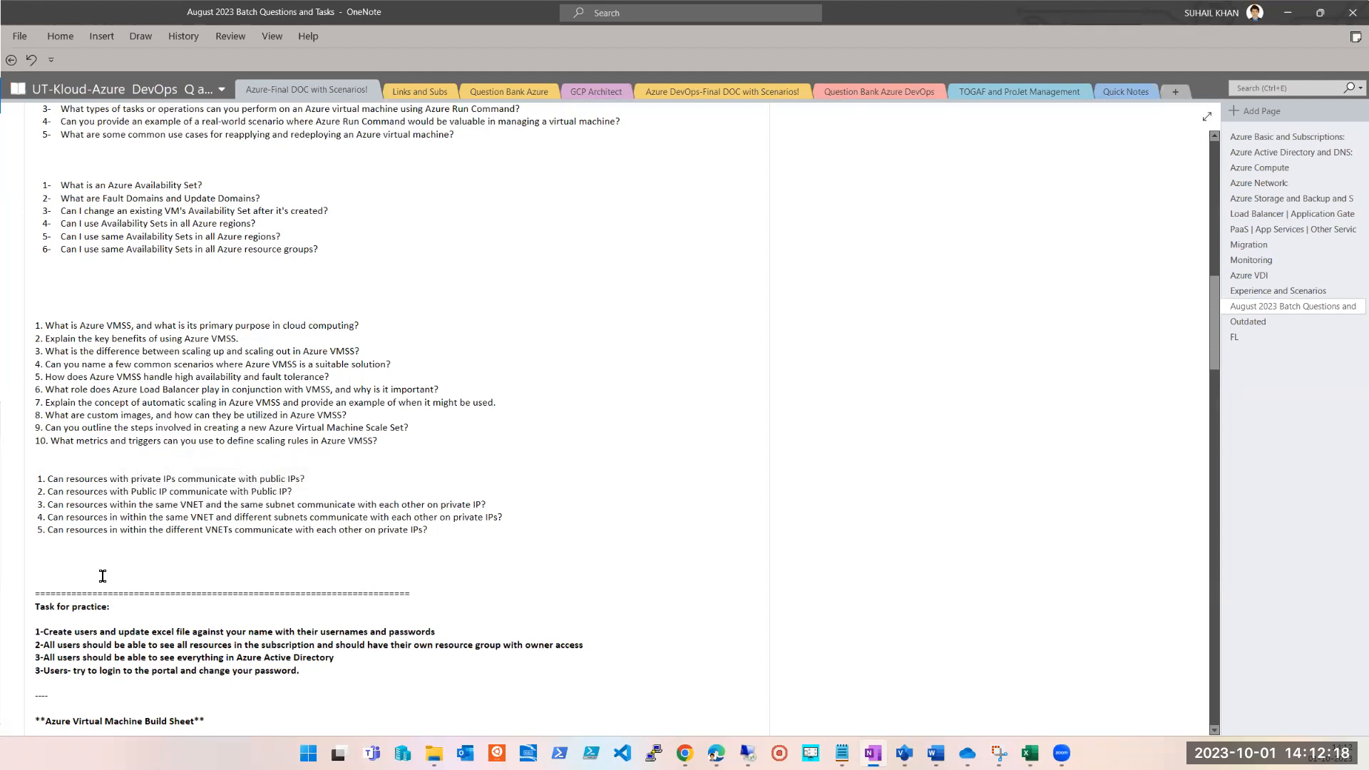
Delete the extra "in" before "within" in question 4 about the same VNET and different subnets.
key("ctrl+Right")
key("ctrl+Right")
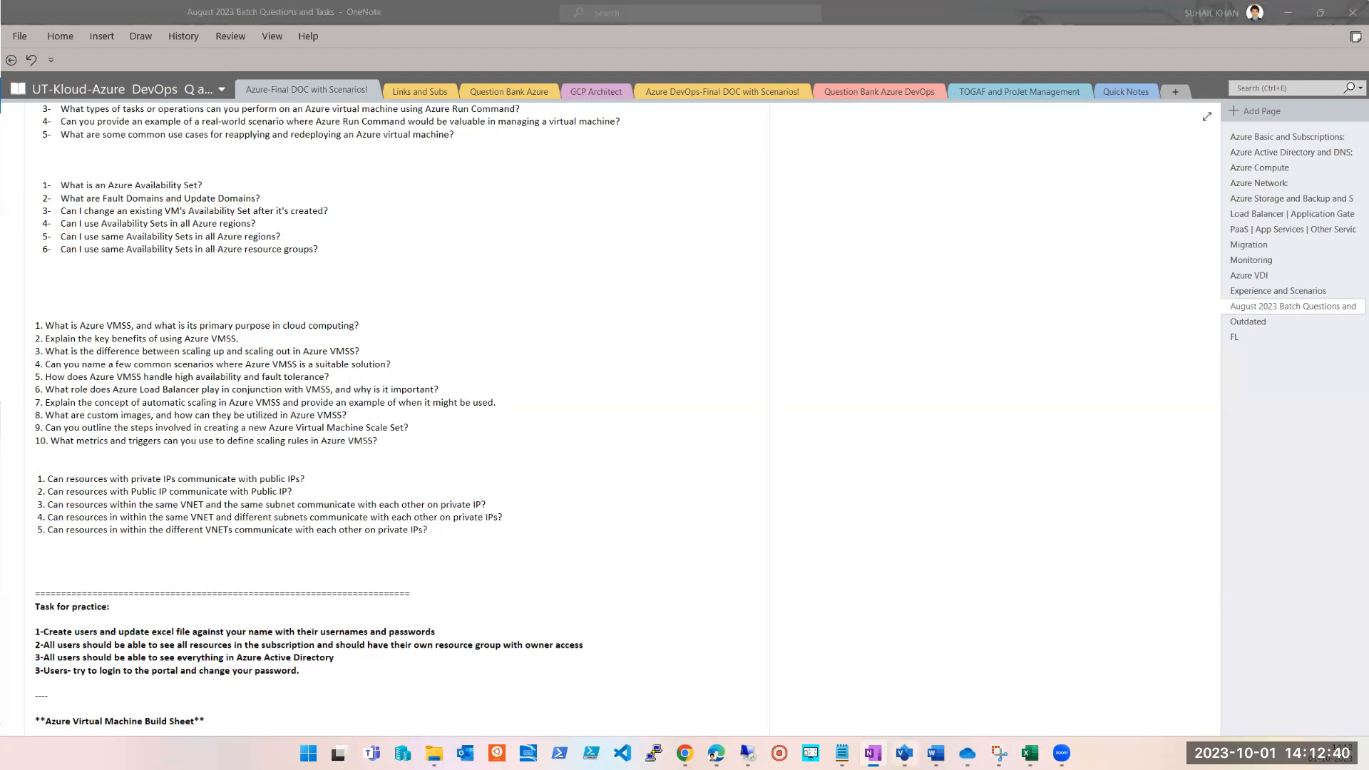
key("alt+Tab")
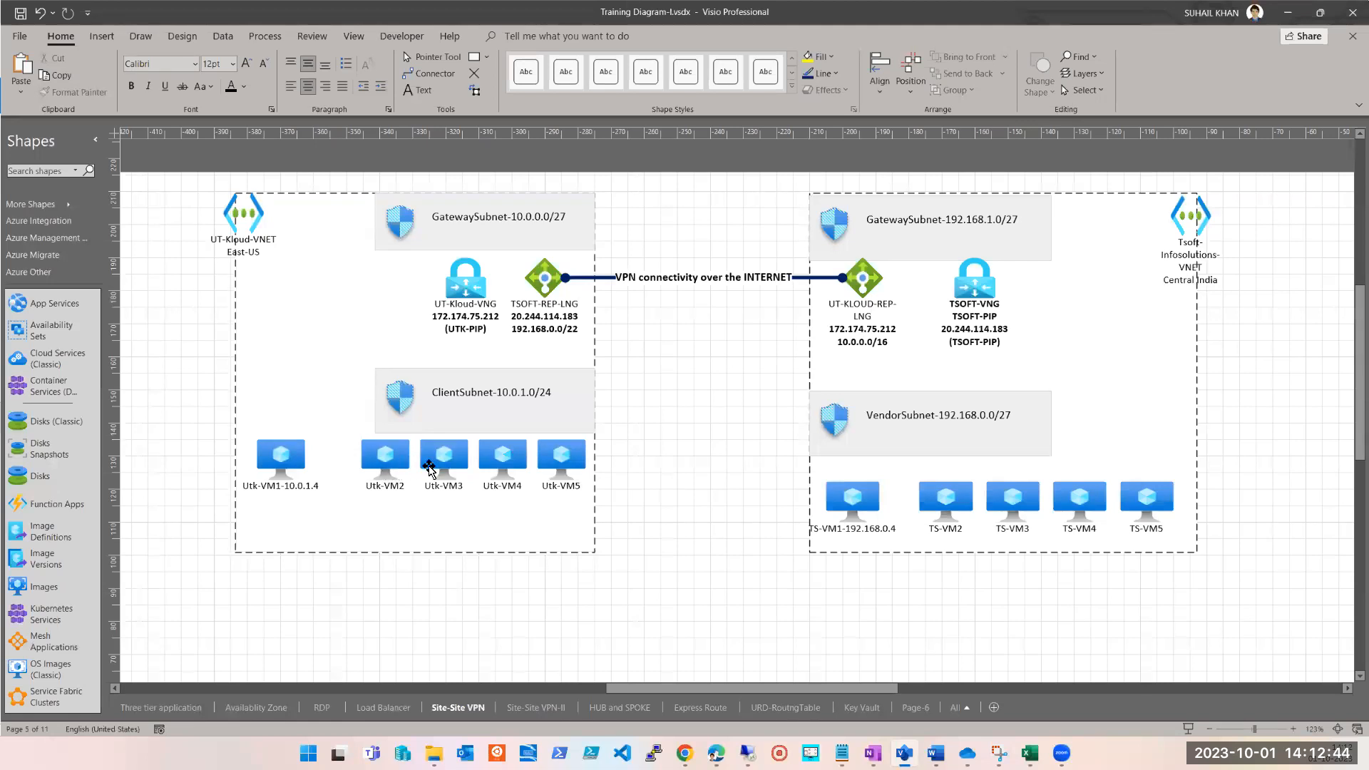
left_click(1288, 13)
double_click(114, 517)
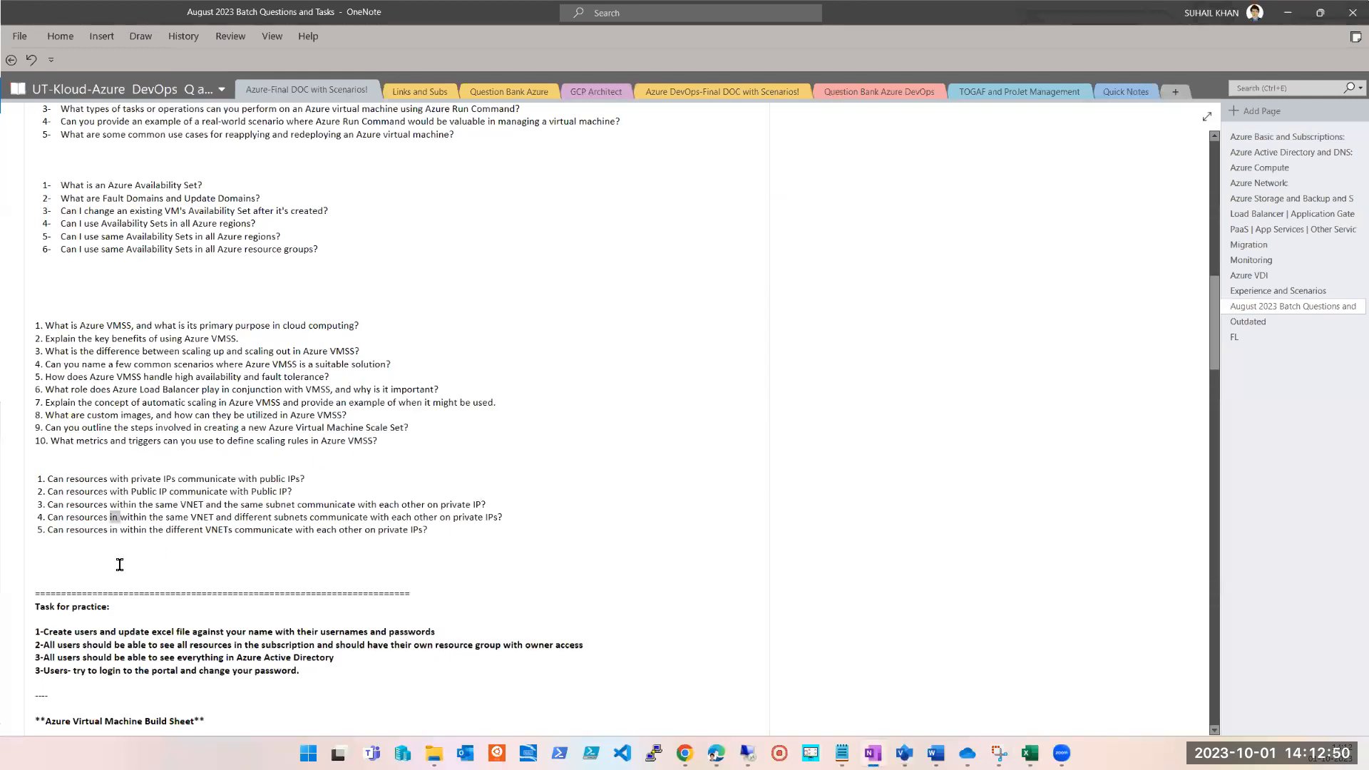
key("Delete")
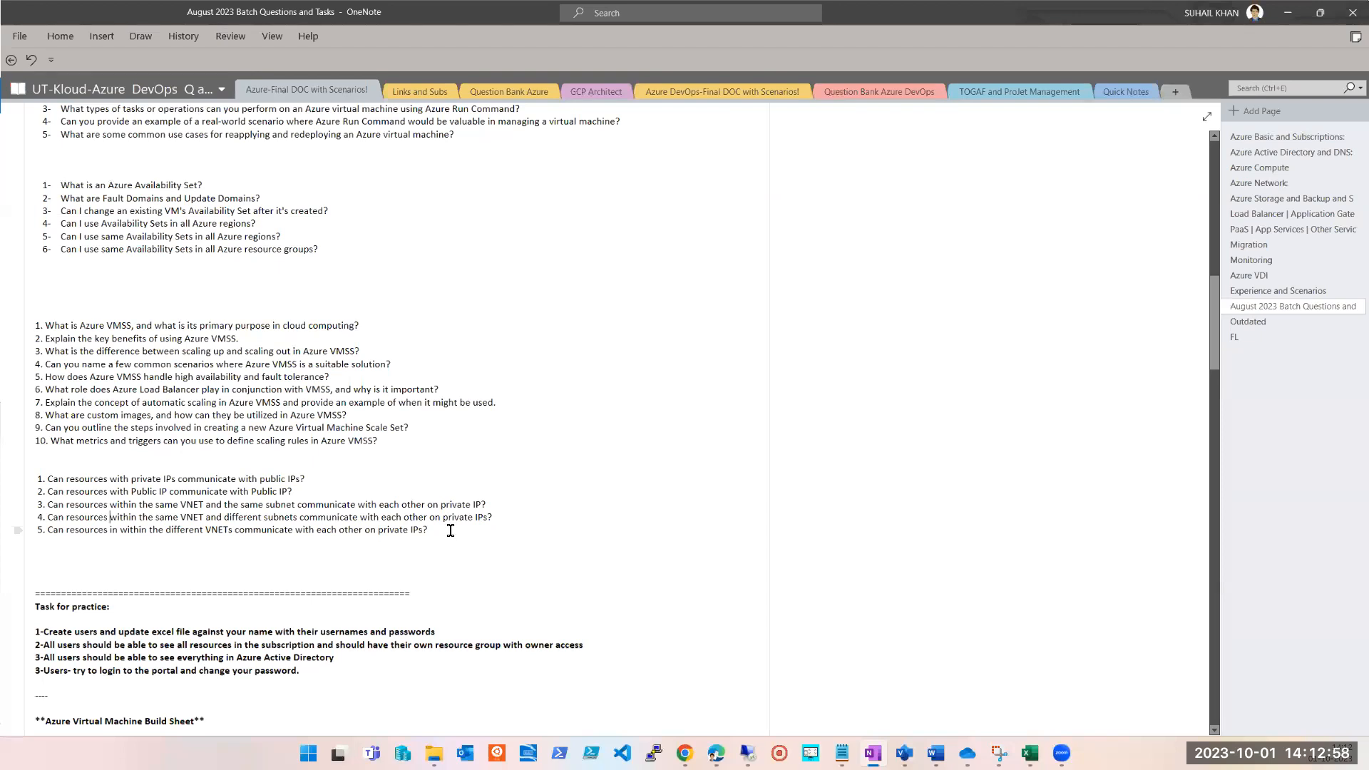
Check the Site-Site VPN diagram in Visio, and delete the extra "in" before "within" in question 5 of the OneNote list.
left_click(904, 752)
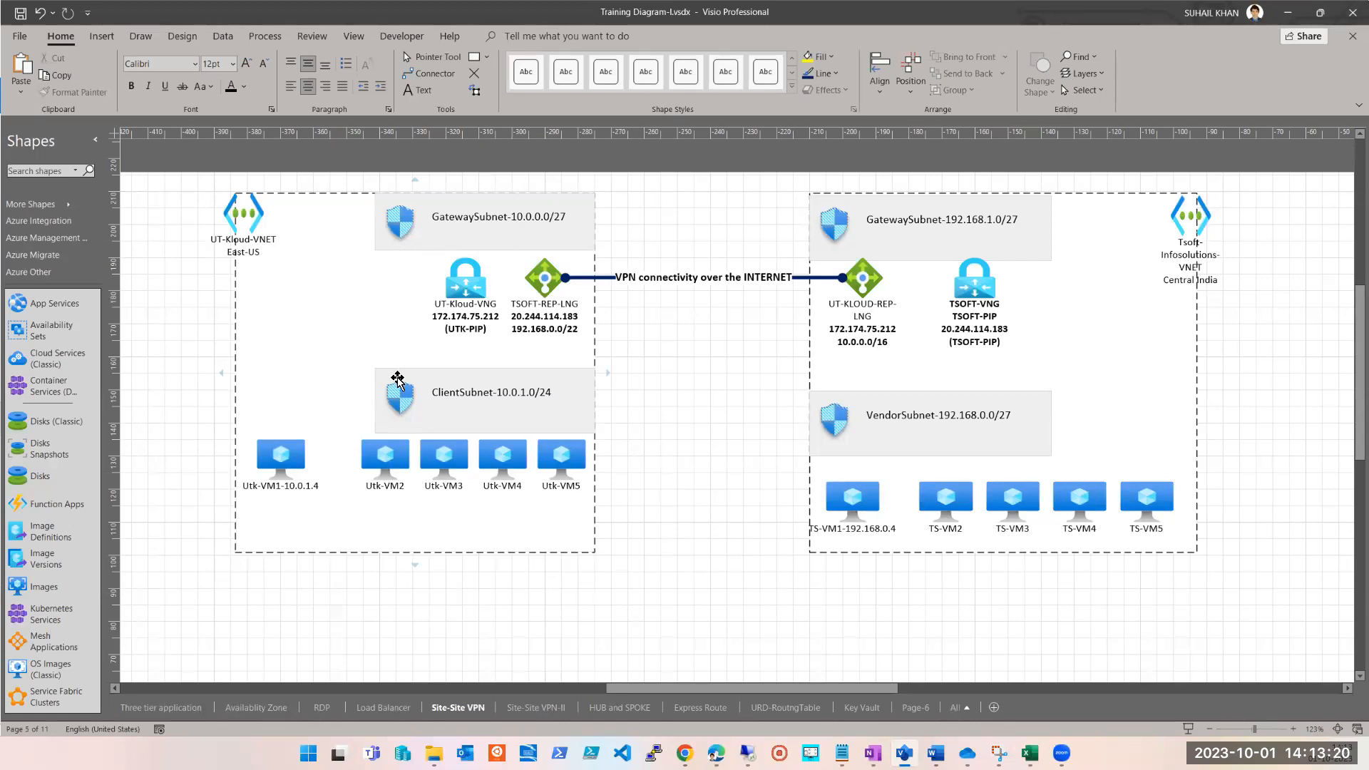
left_click(1287, 12)
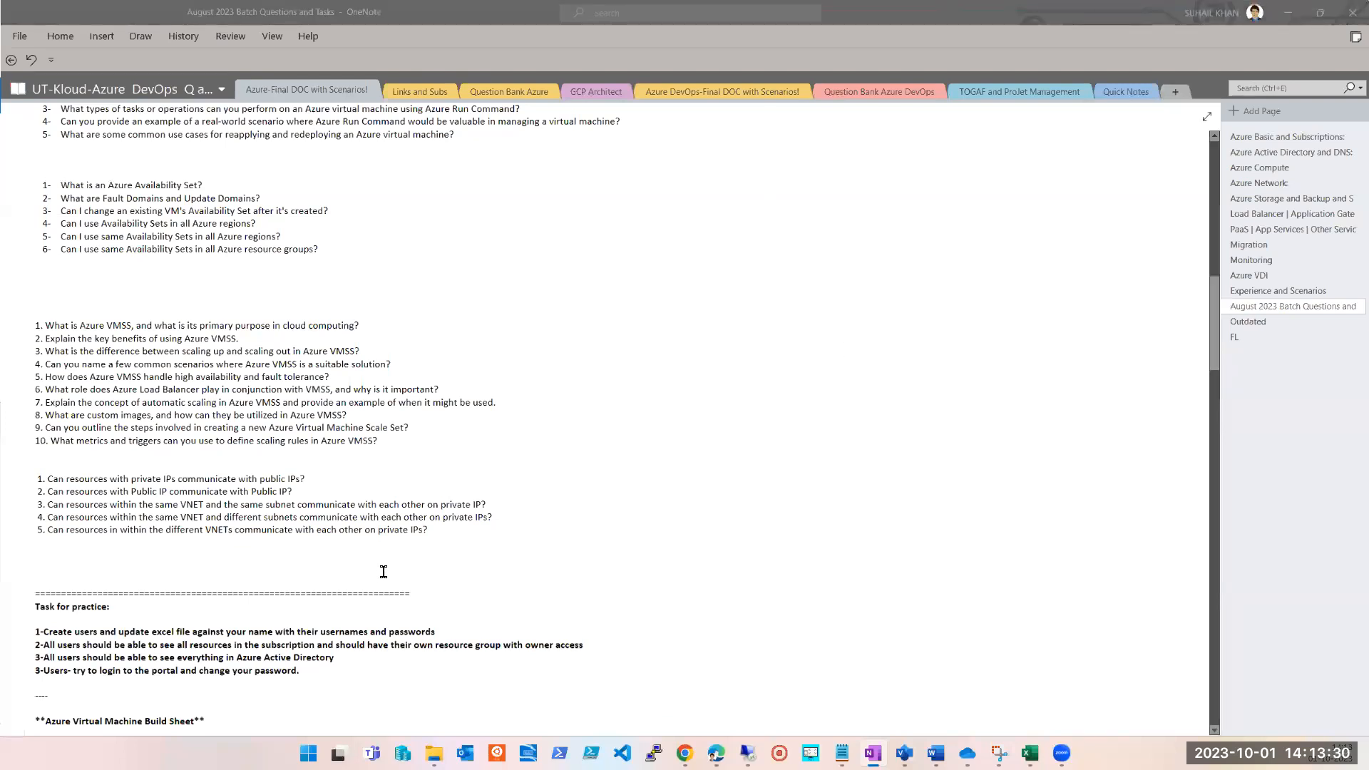
left_click(429, 545)
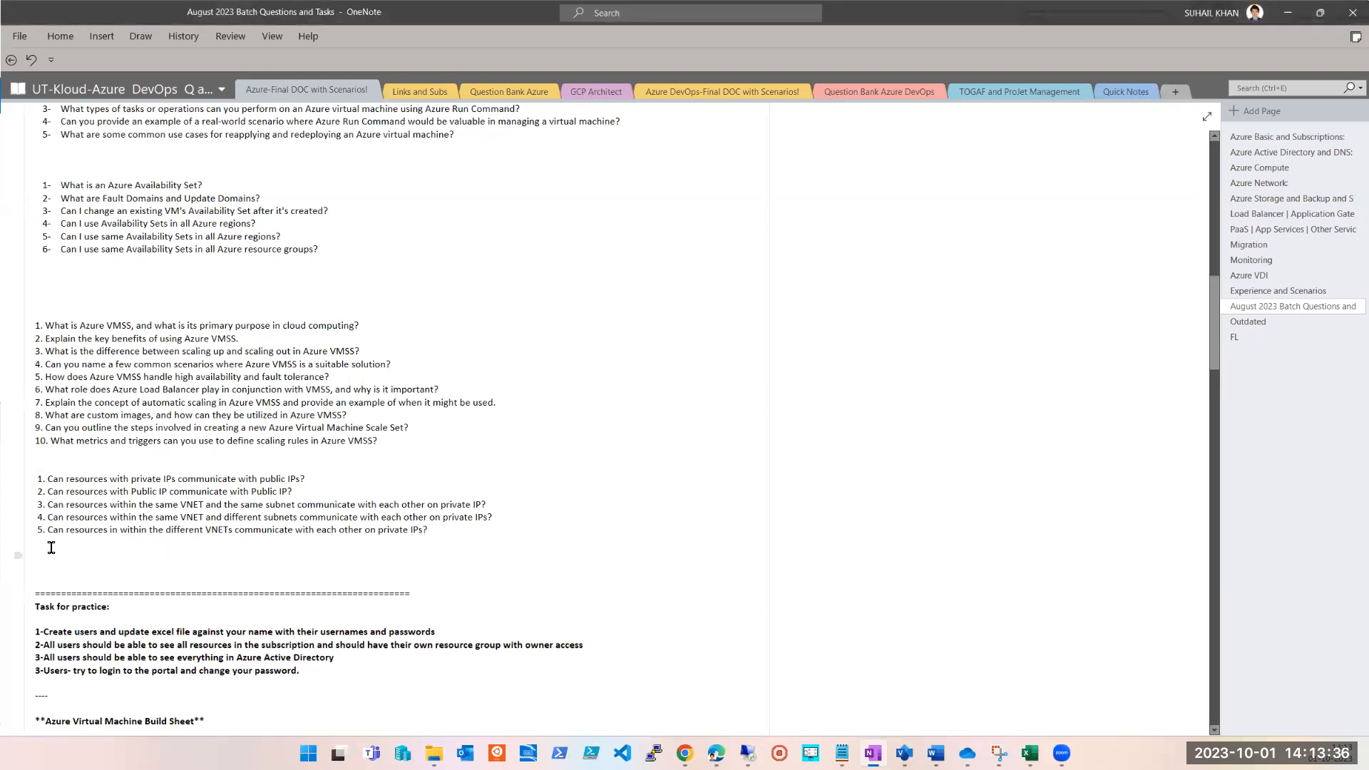
right_click(116, 533)
key("Delete")
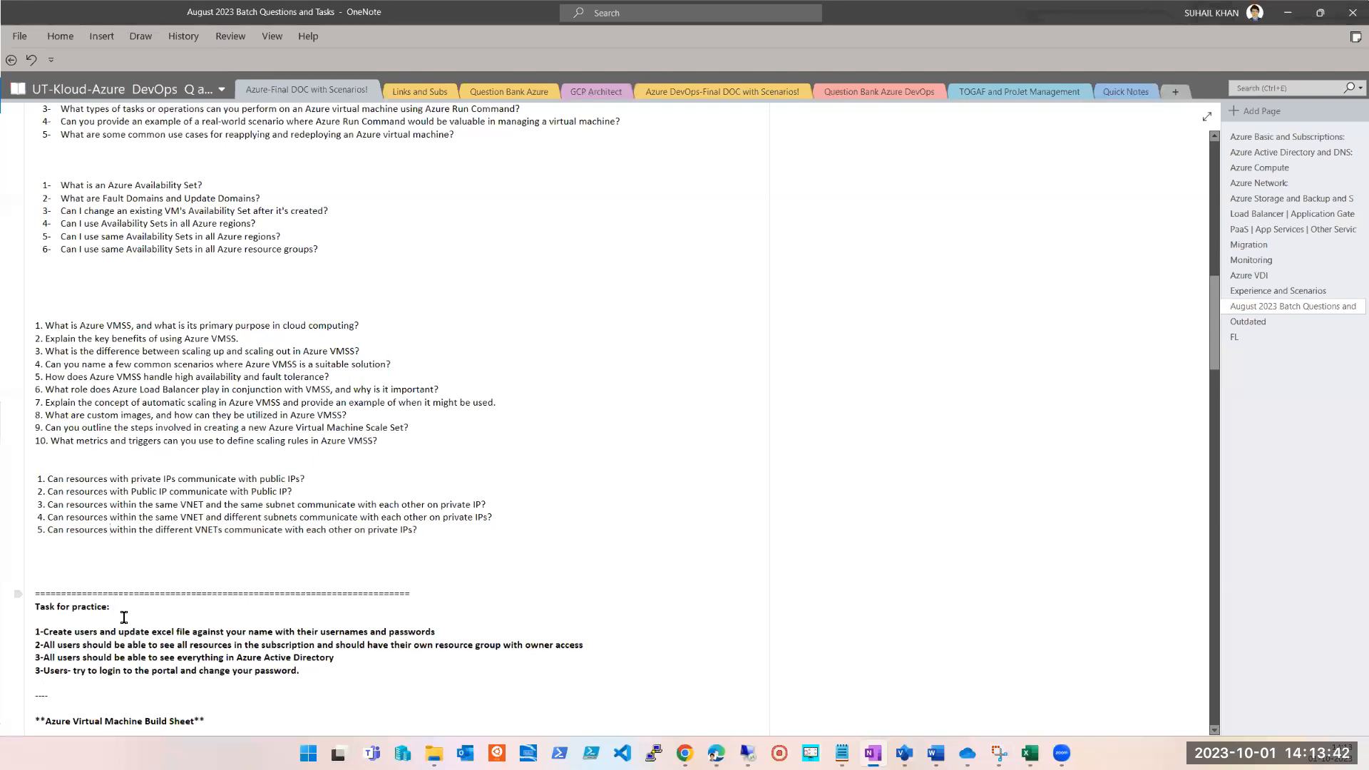
Review the two VNETs and their VPN connection in the Visio Site-Site VPN diagram, and return to the OneNote questions.
left_click(904, 753)
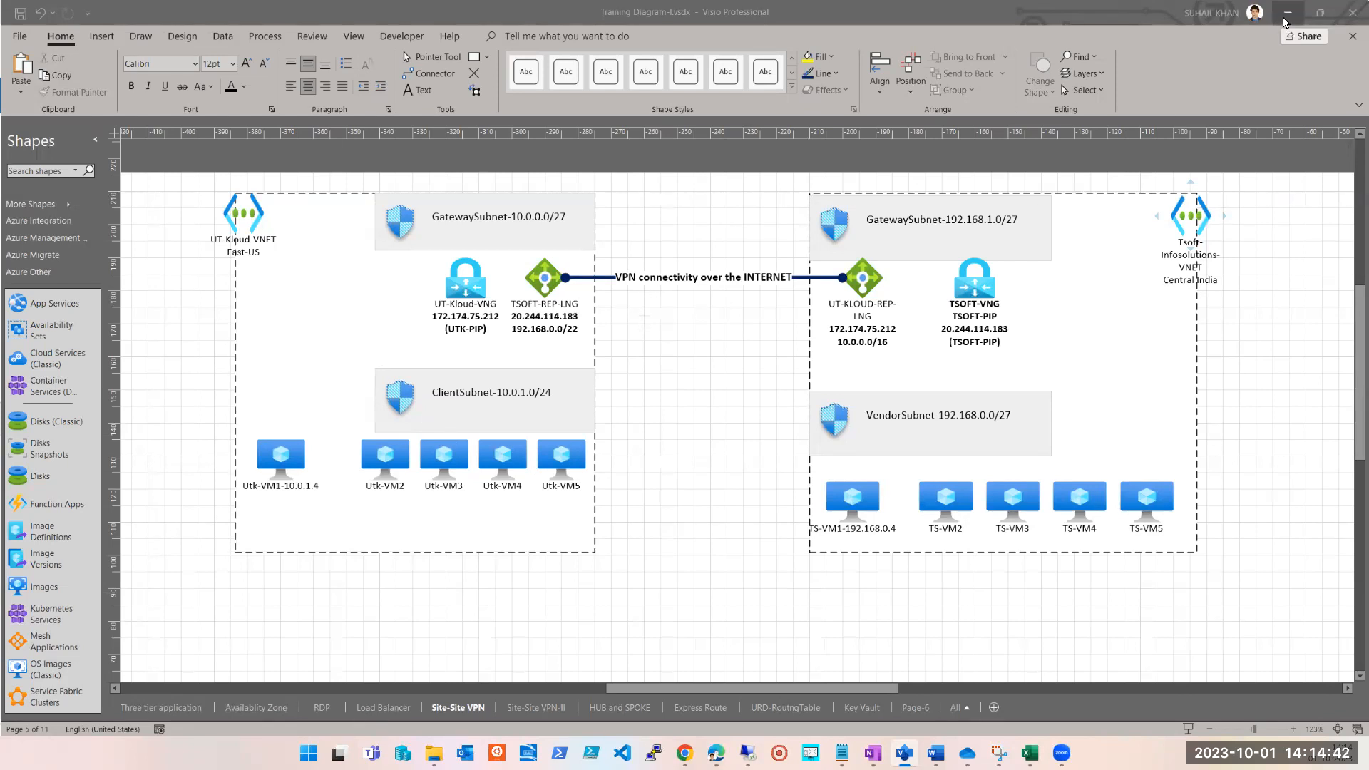
left_click(1287, 13)
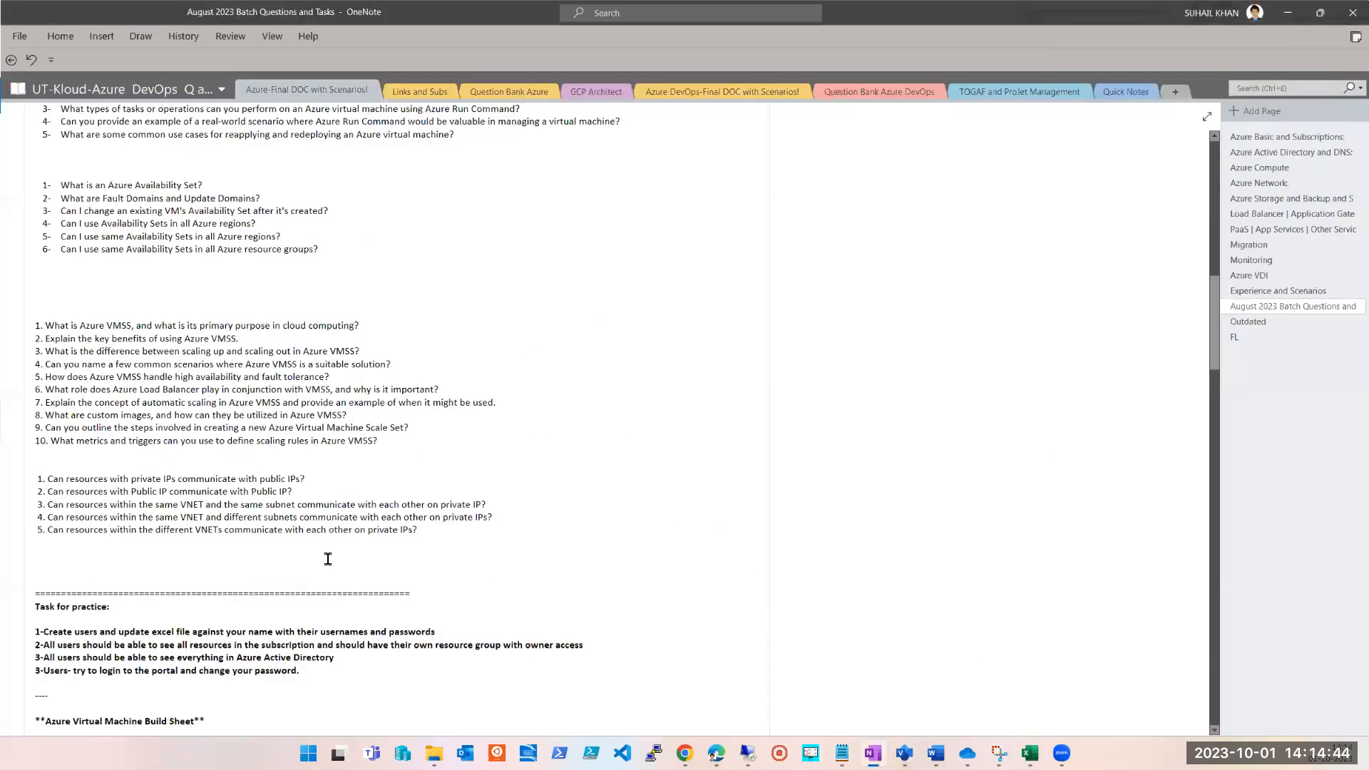
left_click(484, 540)
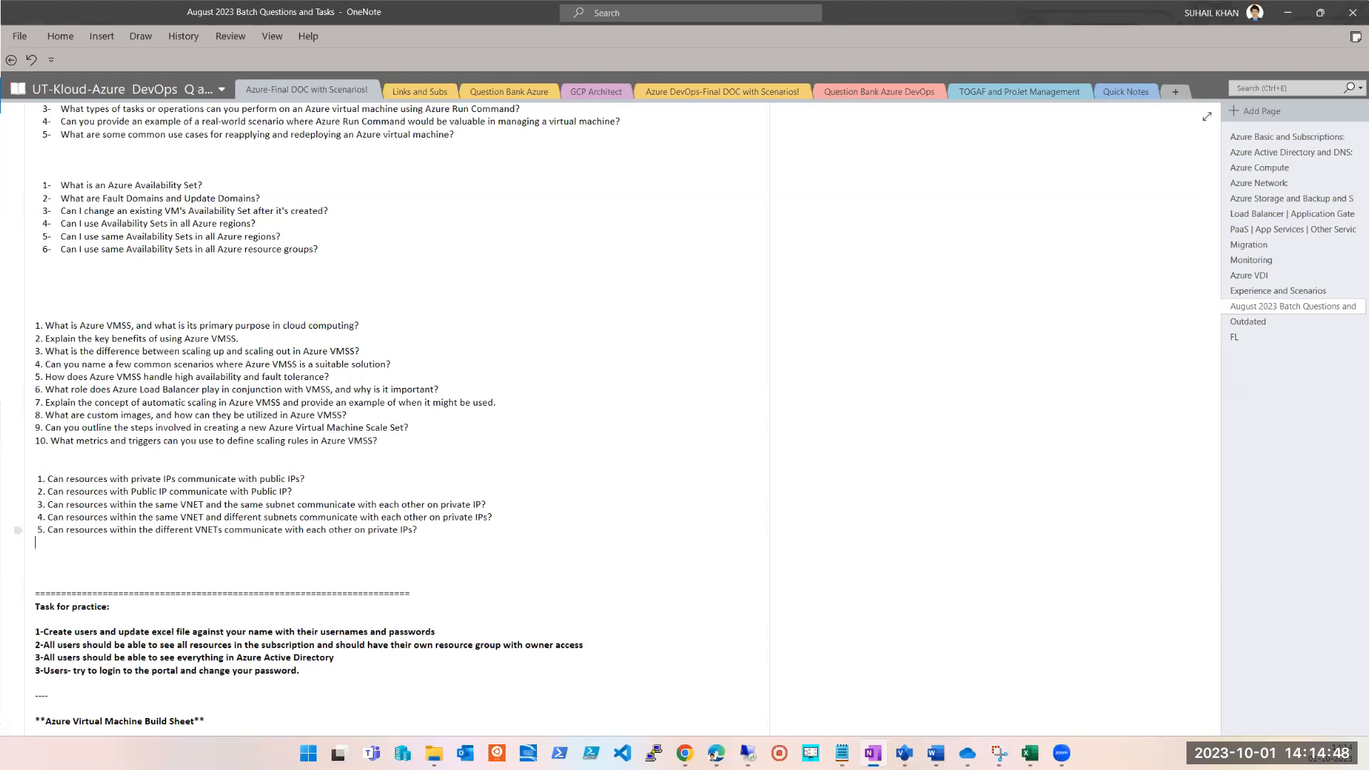
Switch to the Azure portal home page in Chrome and open the list of virtual machines.
key("alt+Tab")
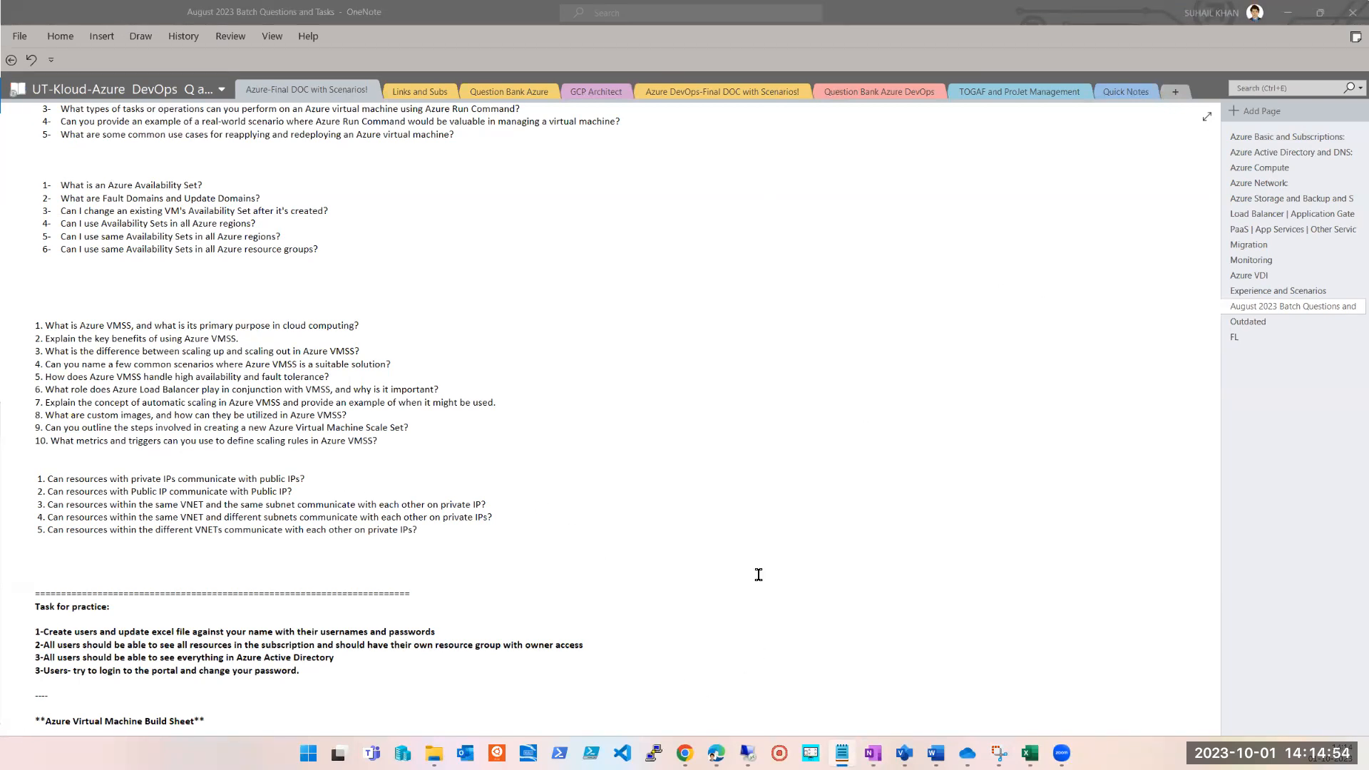
mouse_move(684, 753)
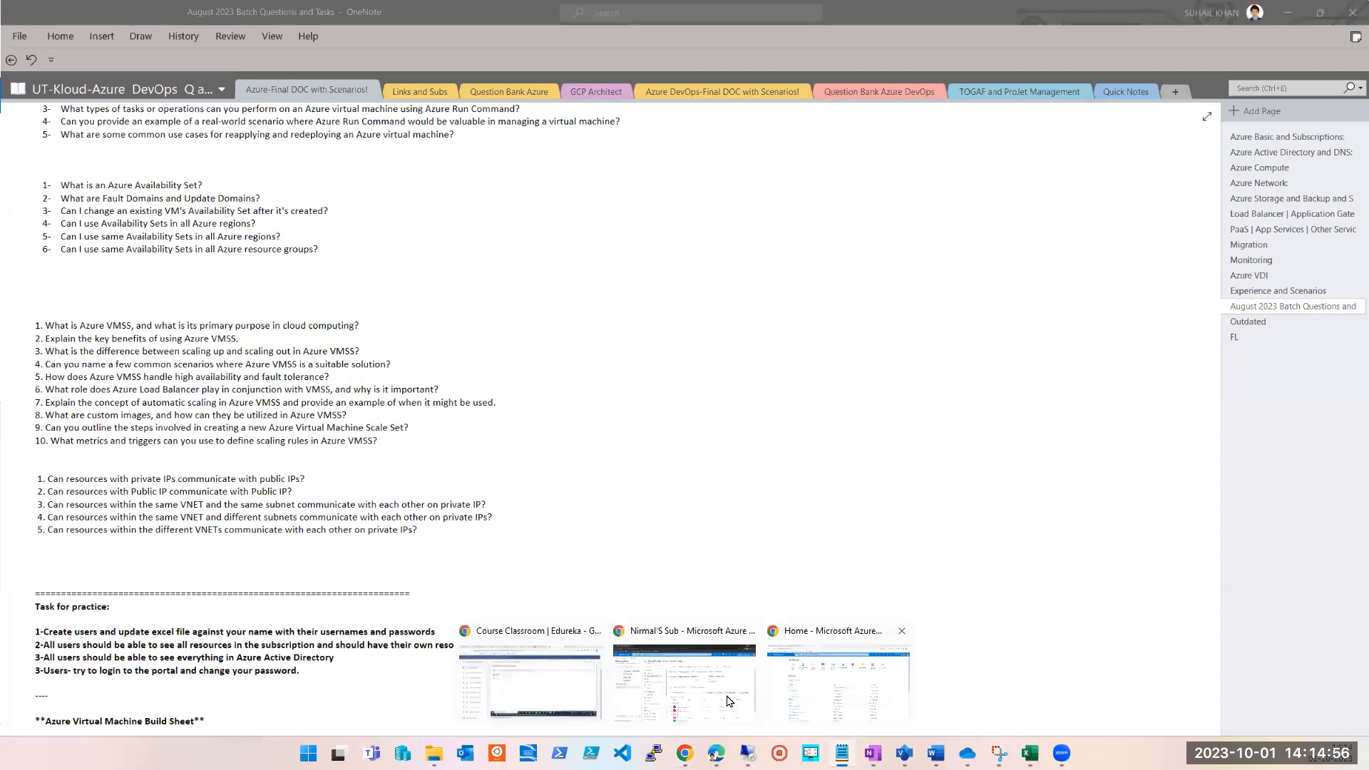
left_click(819, 693)
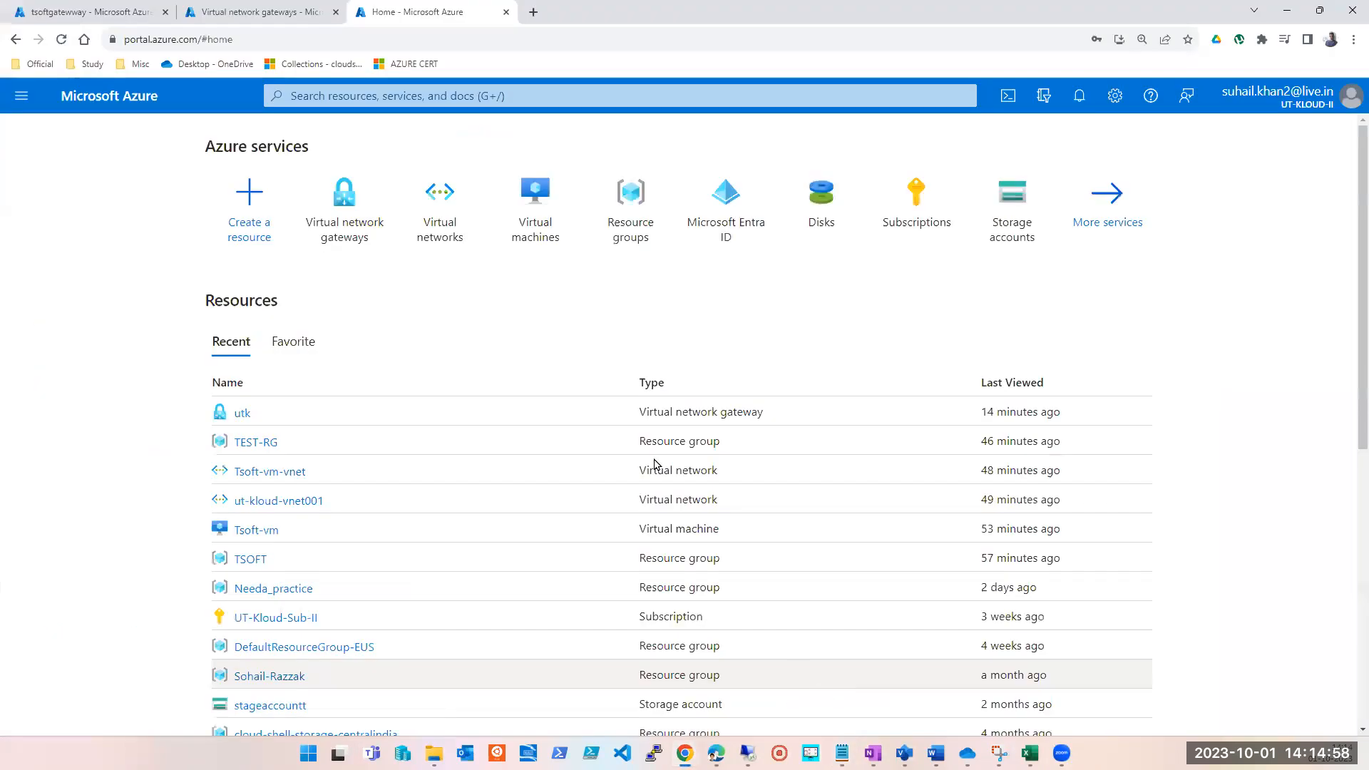
left_click(531, 209)
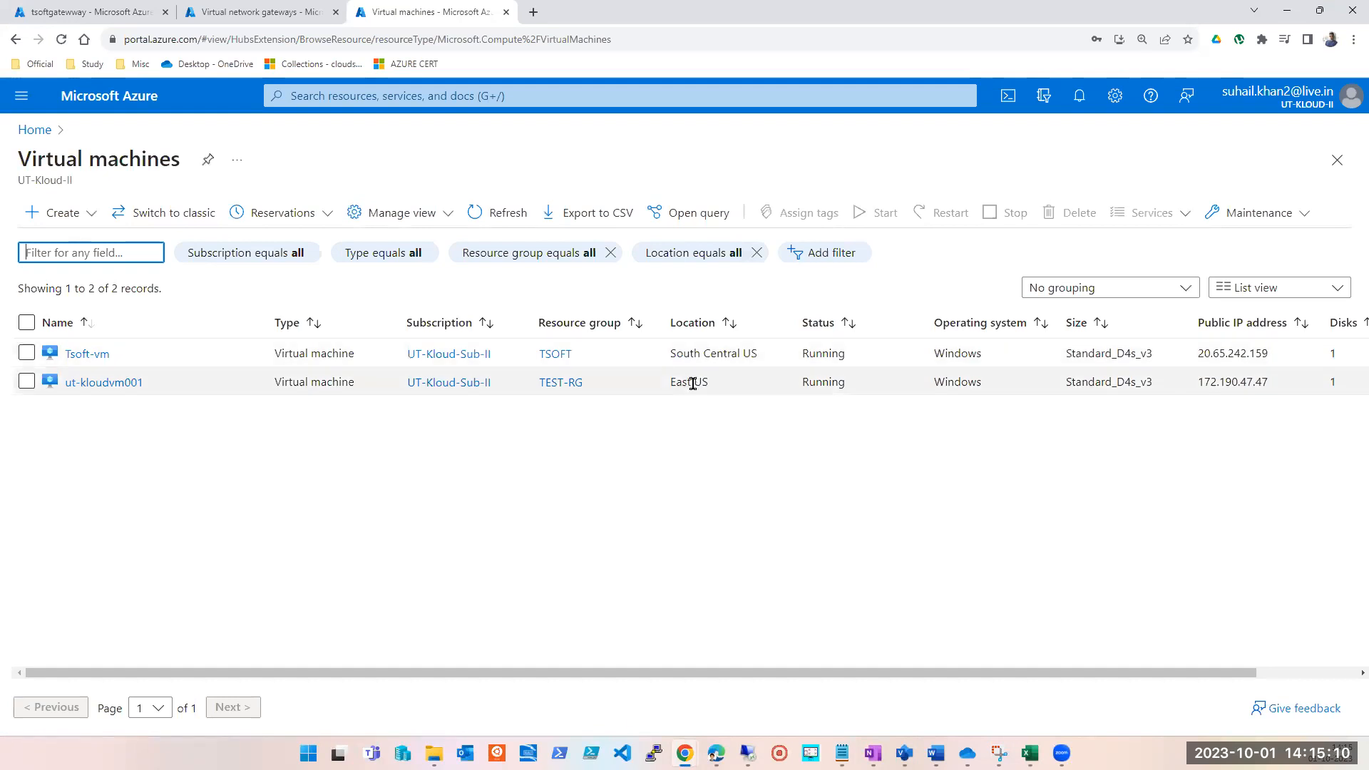
Examine the location of Tsoft-vm in the virtual machines list.
left_click(695, 354)
triple_click(695, 354)
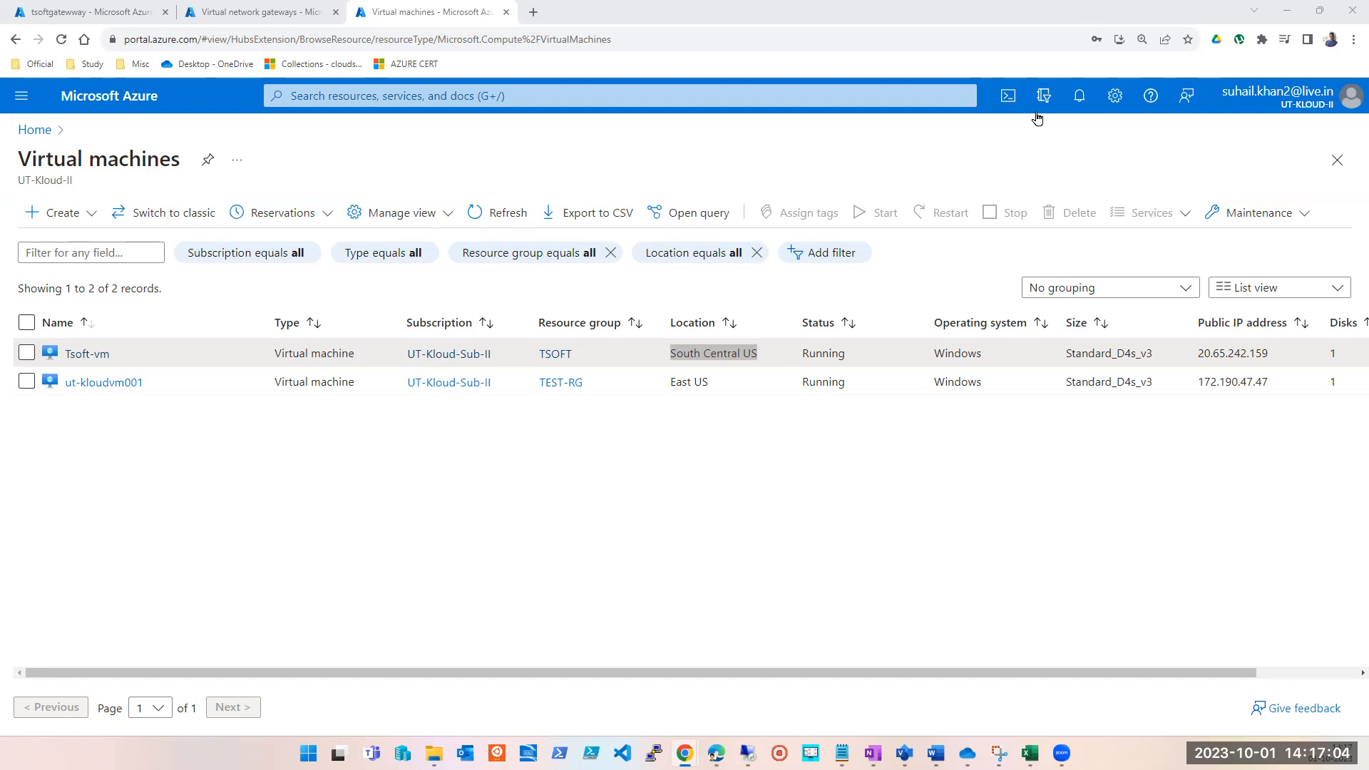
left_click(680, 349)
double_click(679, 349)
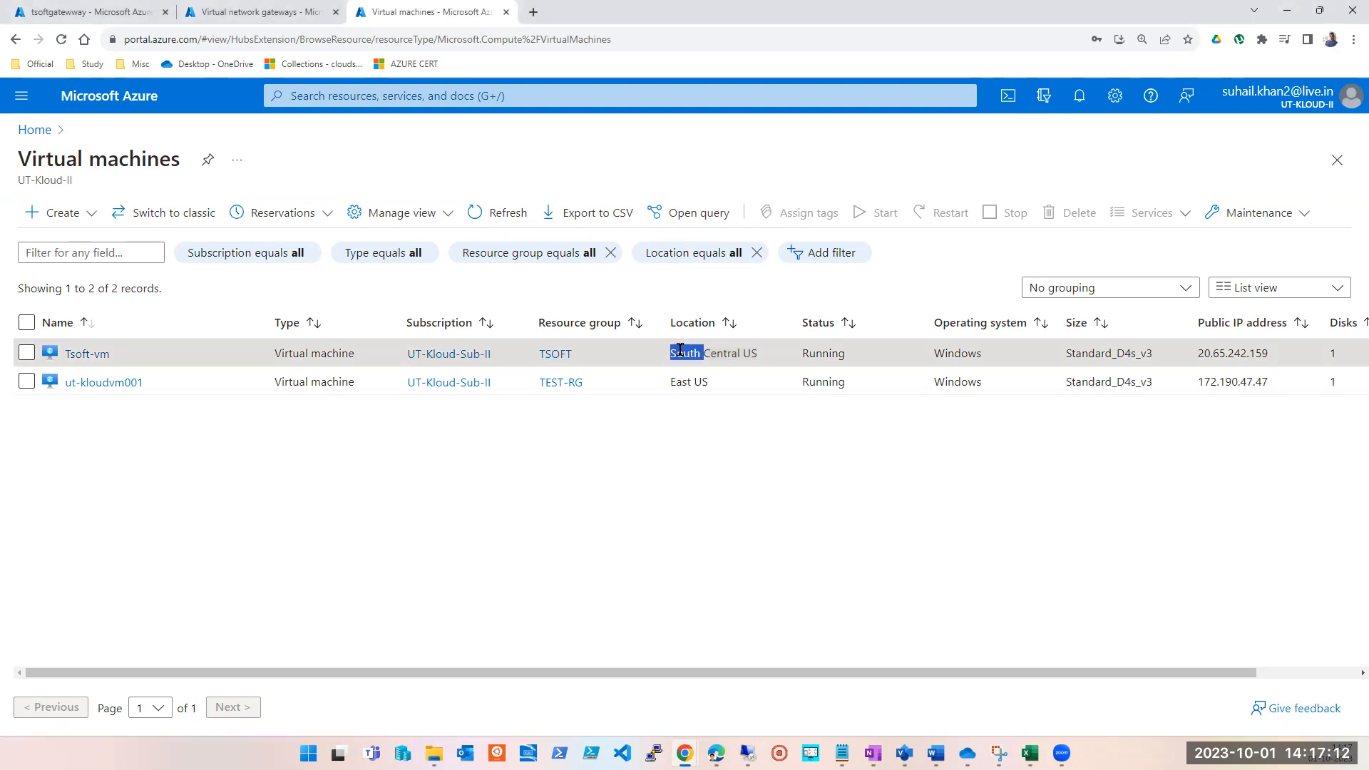
double_click(690, 352)
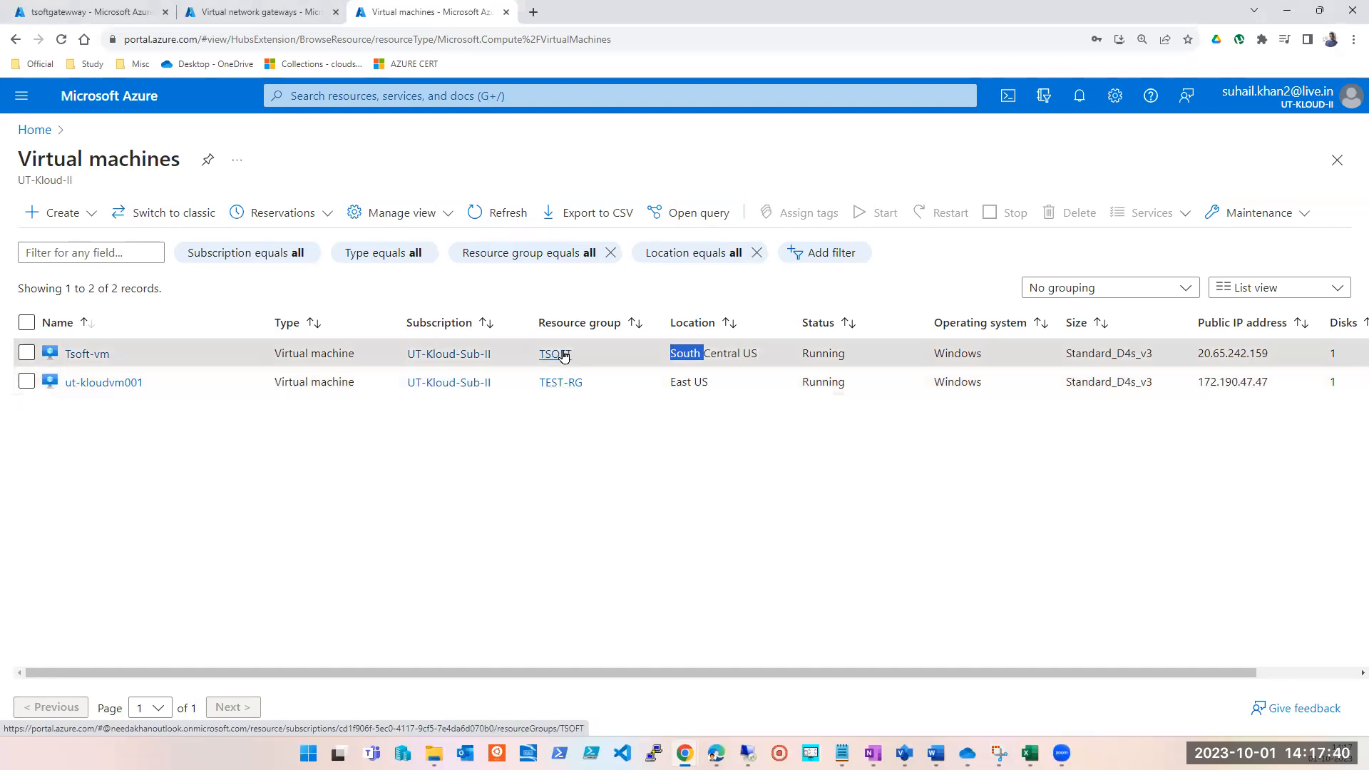
left_click(607, 510)
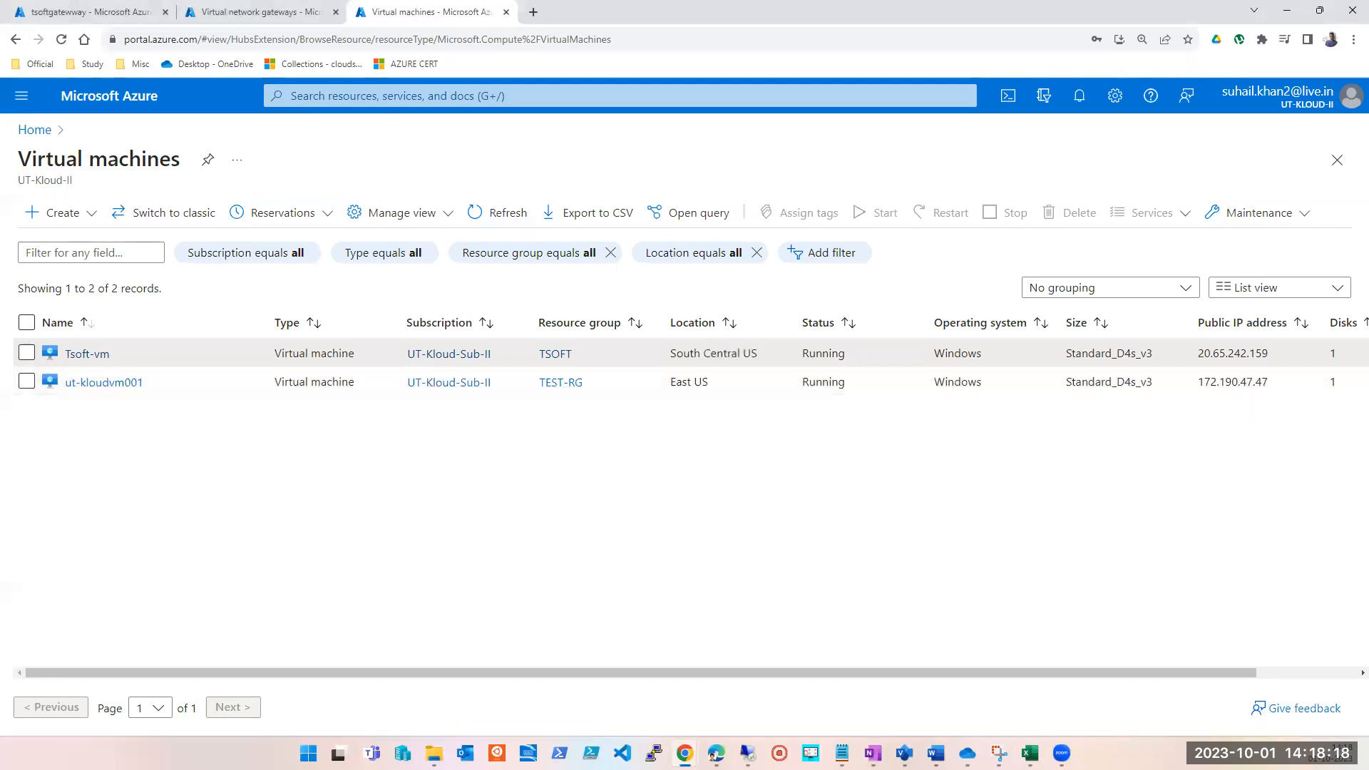
key("alt+Tab")
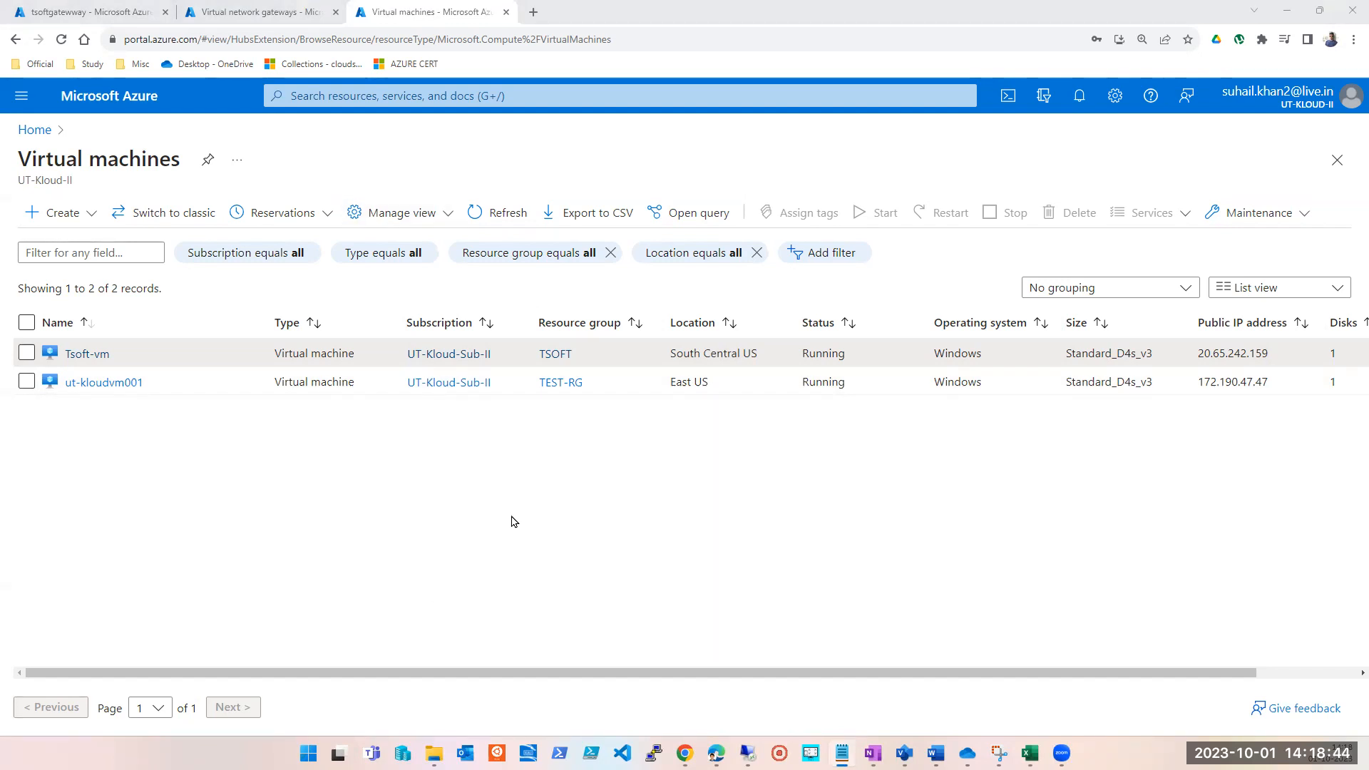
Switch the Azure portal from the current directory to the Badshah directory.
left_click(1351, 102)
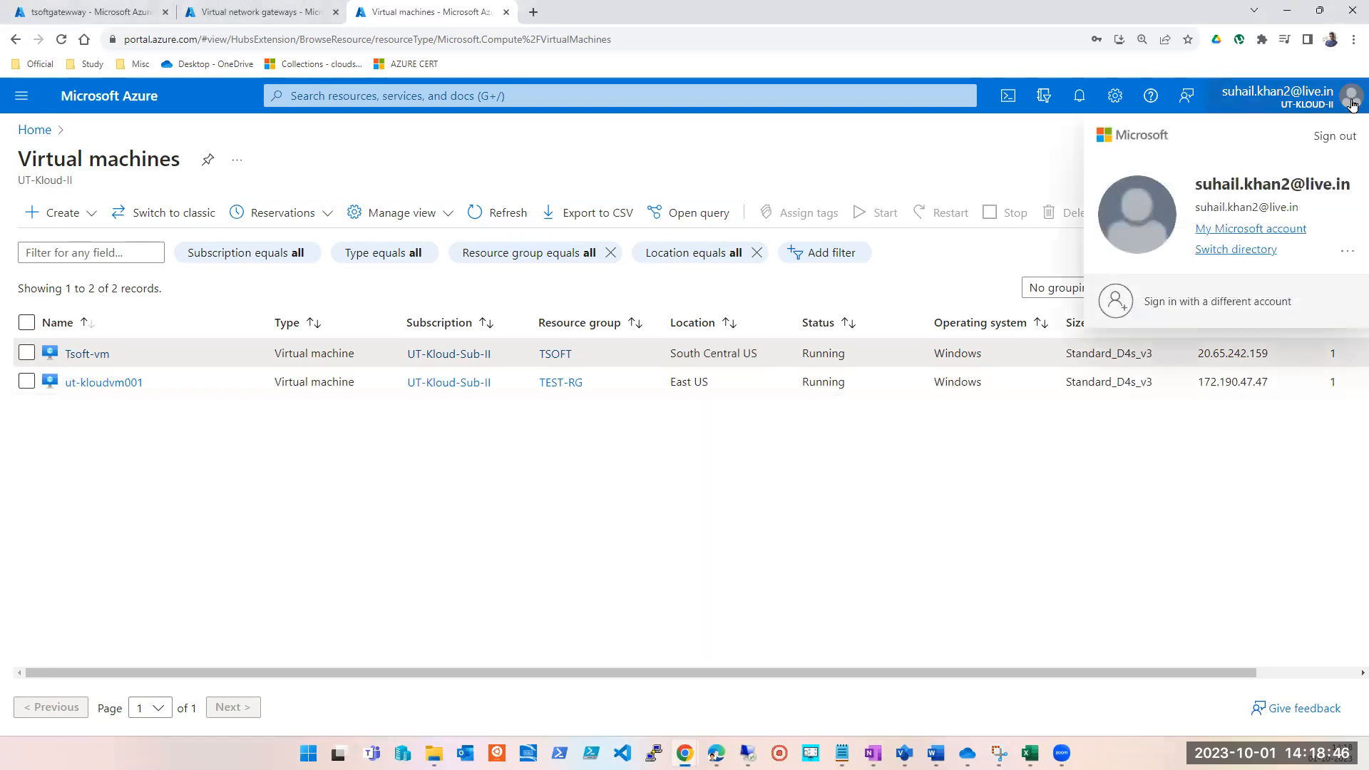
left_click(1212, 251)
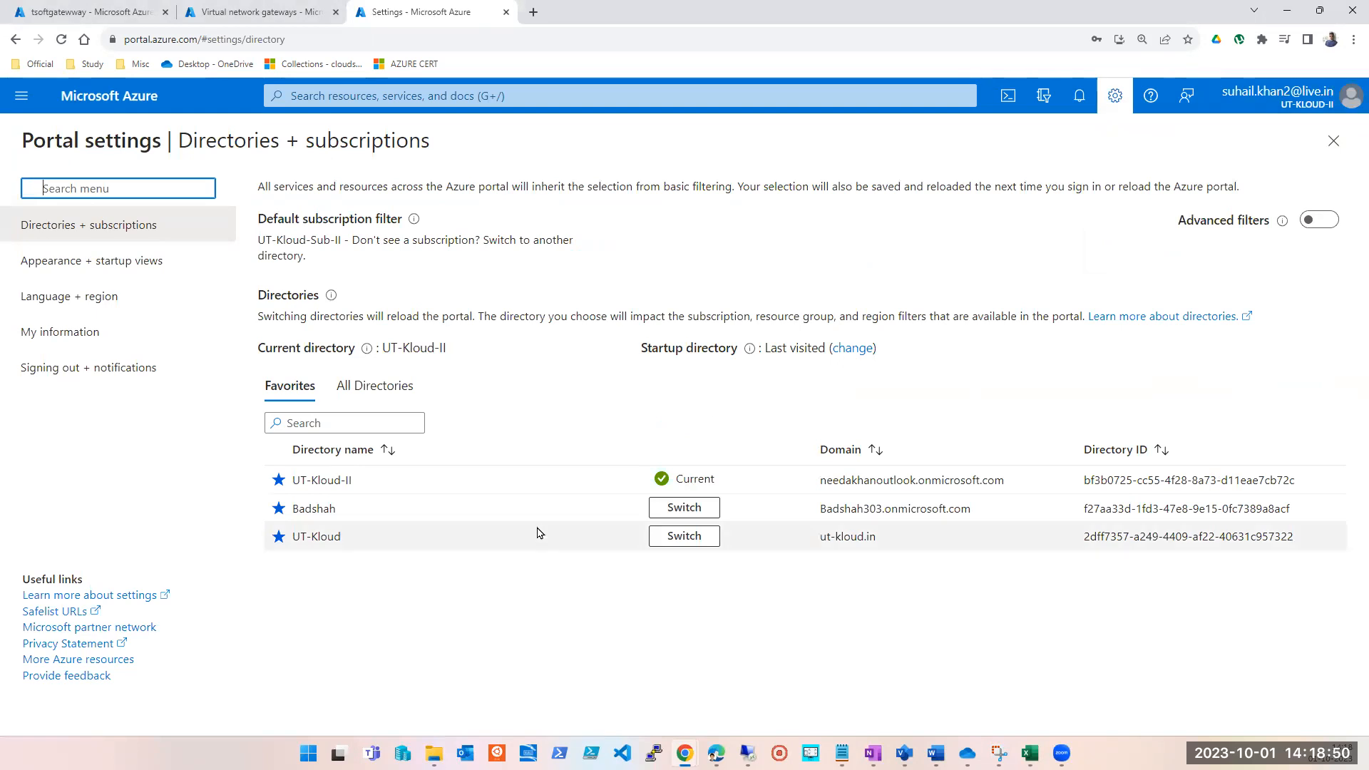
left_click(695, 507)
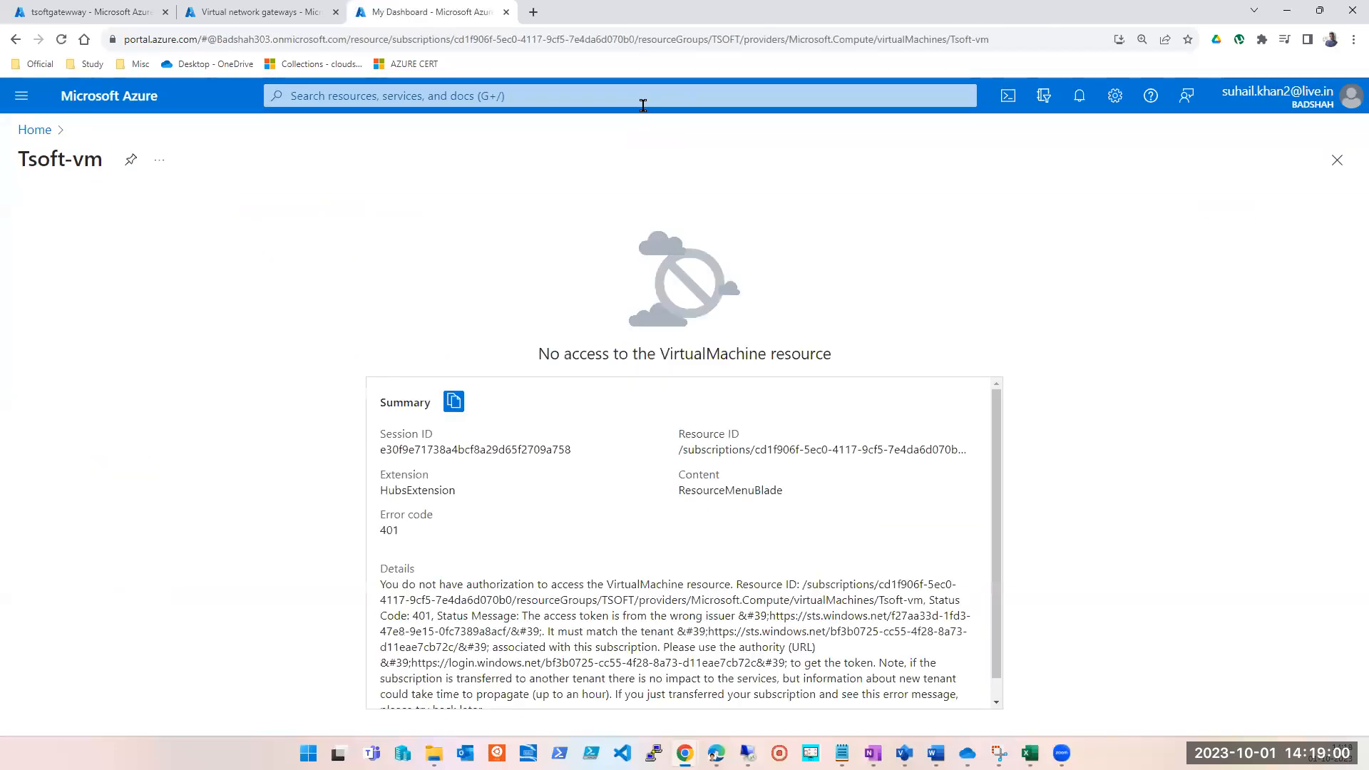
Open the virtual machines list from the portal home and start a new Azure virtual machine, going to its networking settings.
left_click(35, 130)
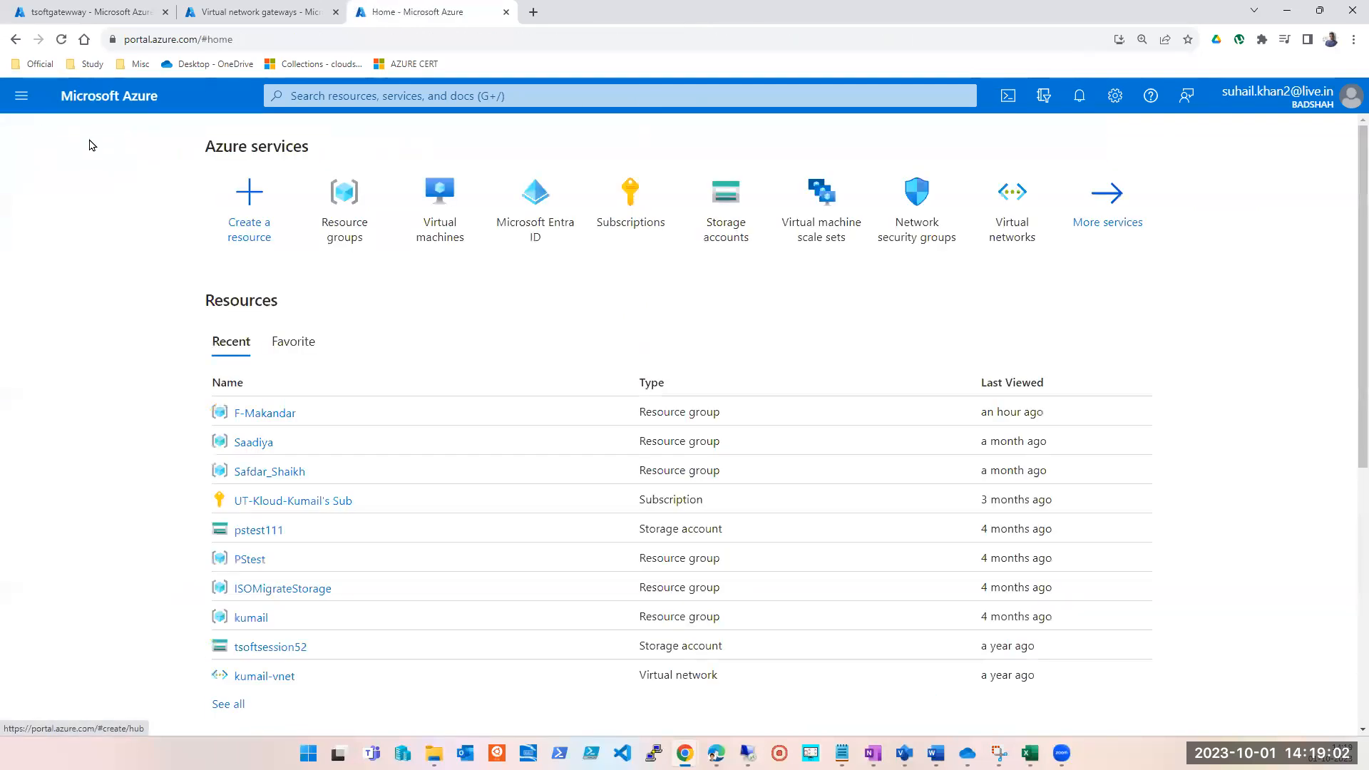
left_click(460, 218)
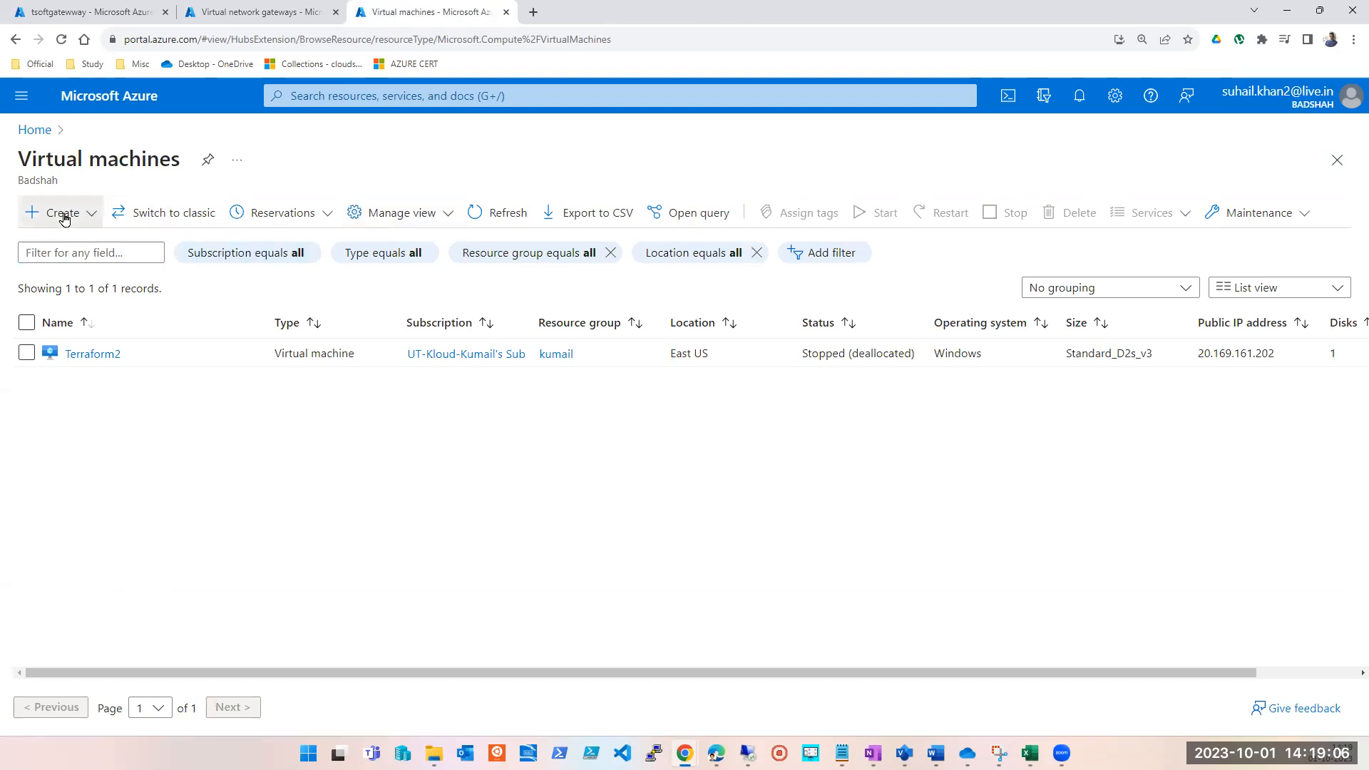
left_click(63, 216)
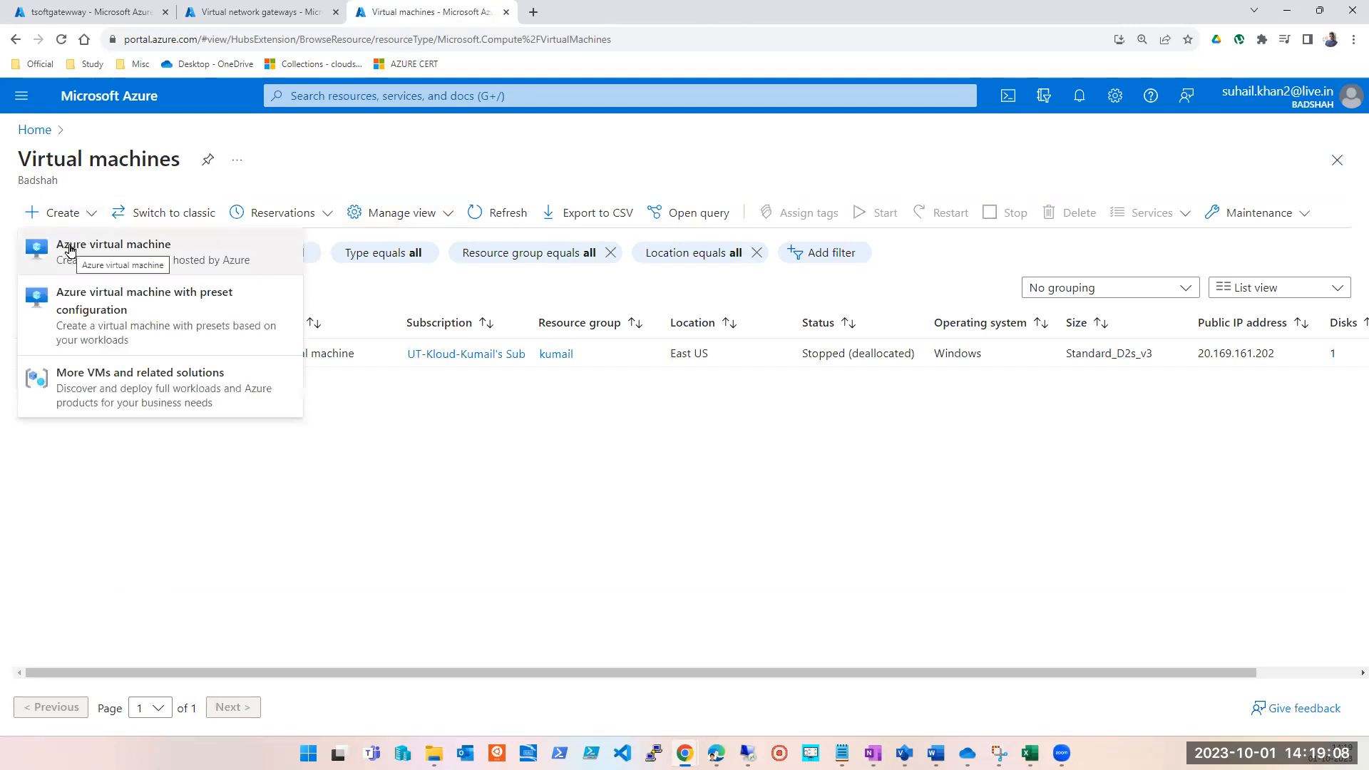
left_click(72, 246)
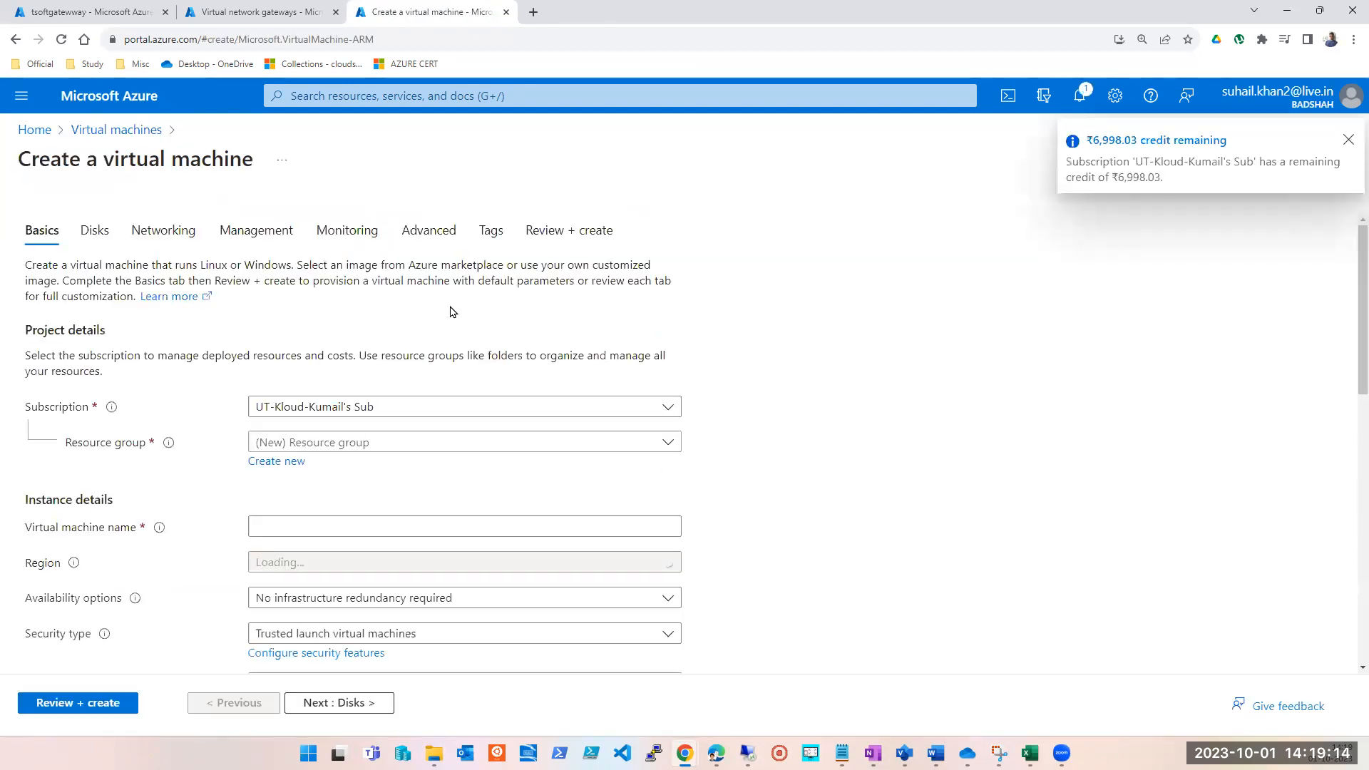
left_click(166, 240)
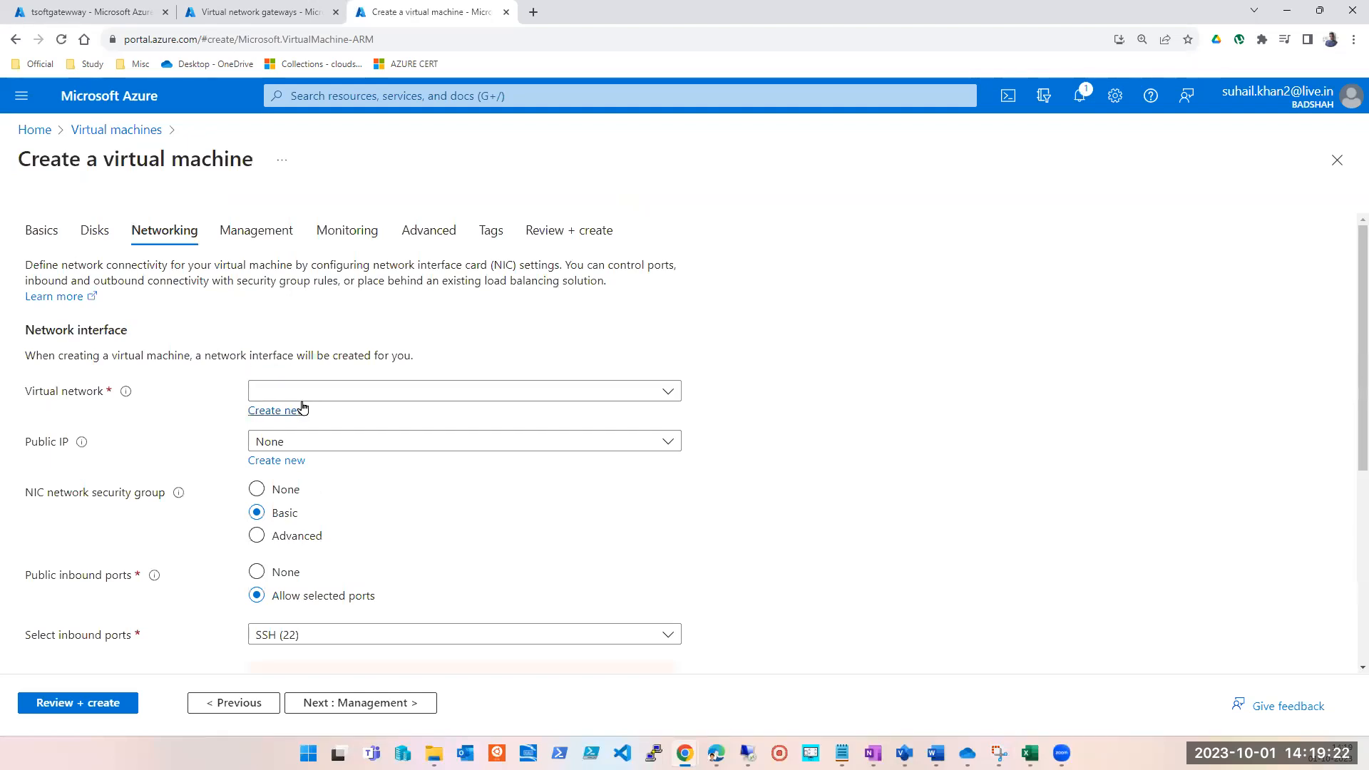
Examine the virtual networks offered for the new virtual machine and try to create a new virtual network.
left_click(418, 398)
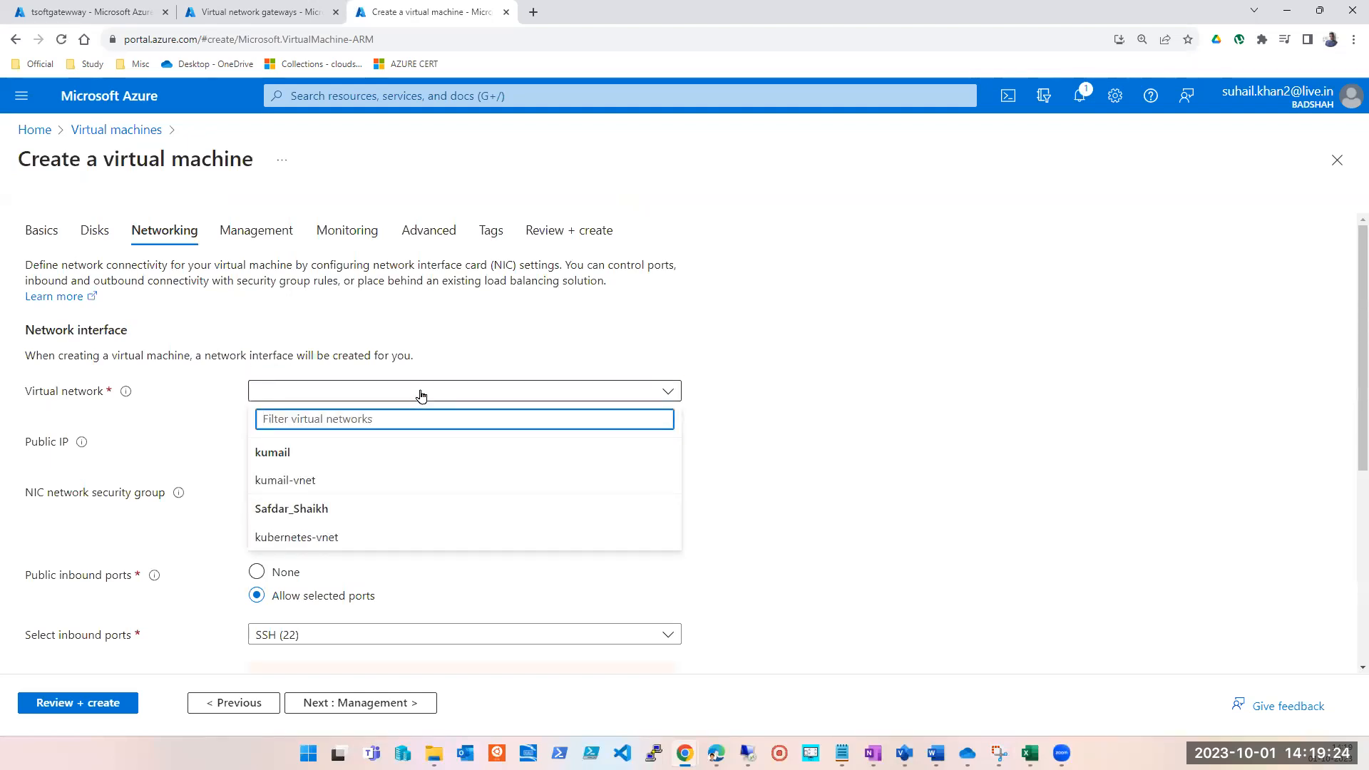
left_click(417, 393)
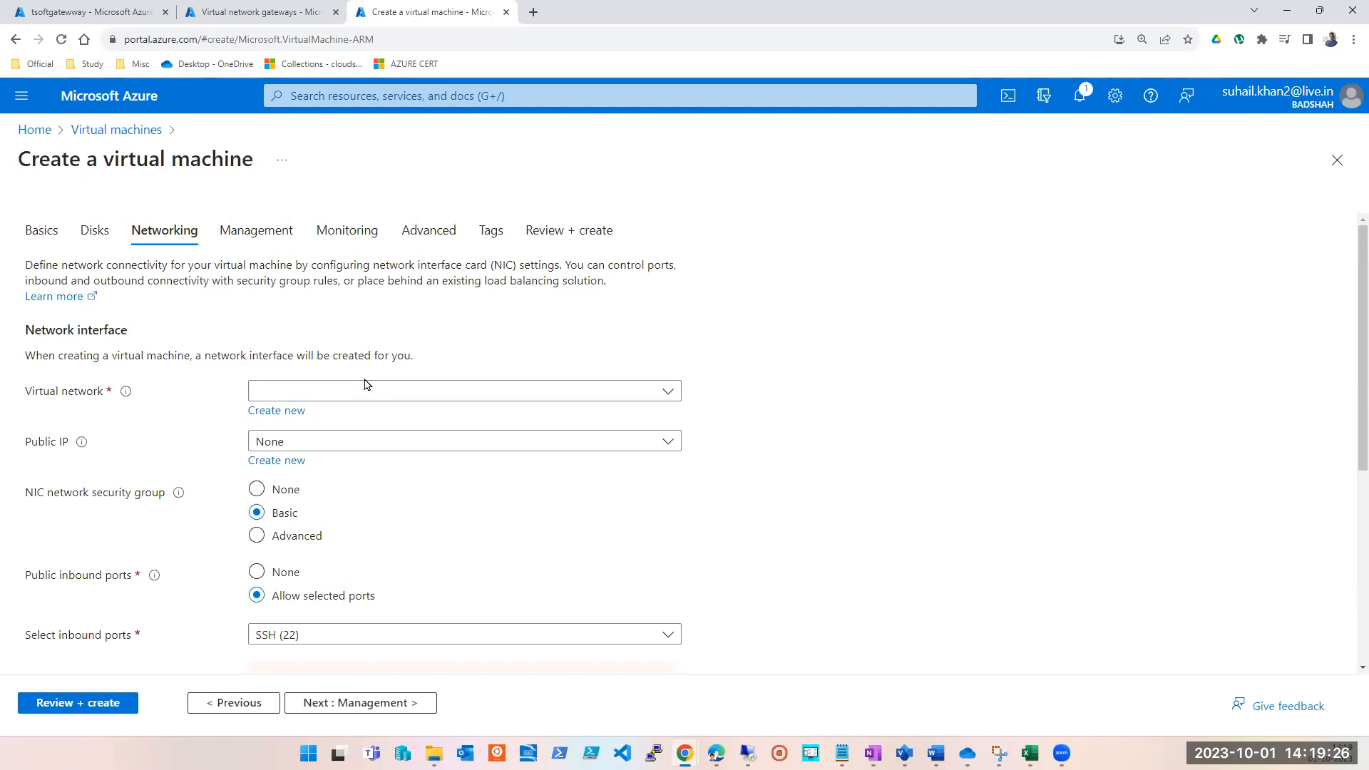
left_click(362, 391)
left_click(932, 483)
left_click(288, 412)
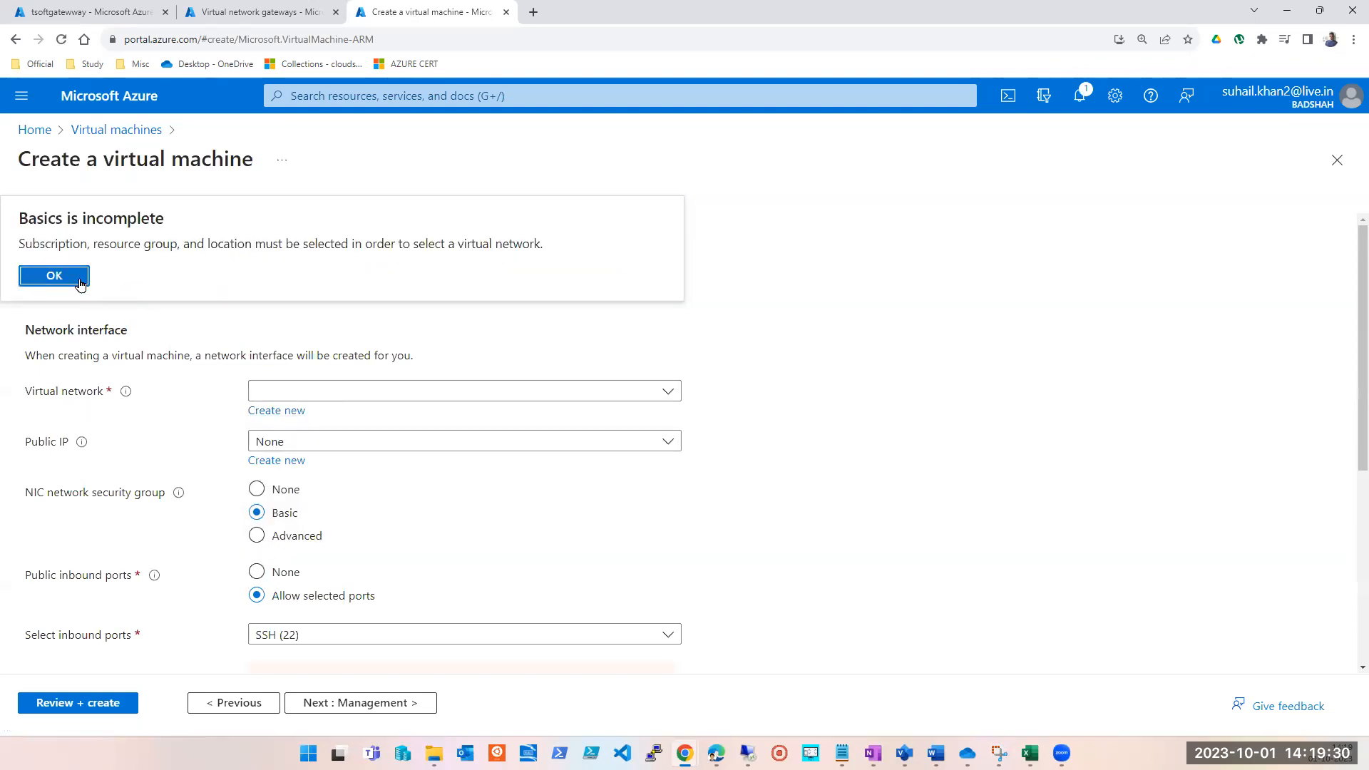
left_click(54, 276)
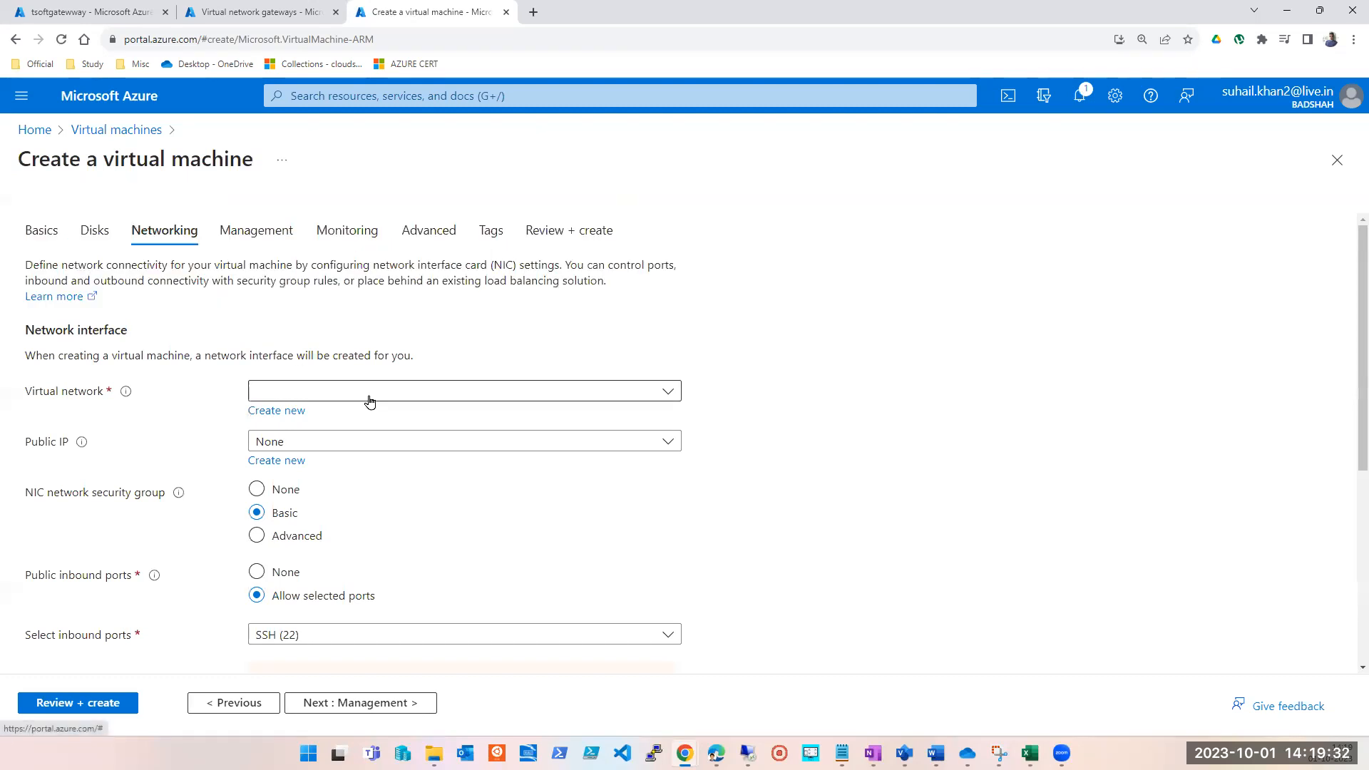
Assign the new virtual machine to the first existing resource group in its basic settings and return to its networking settings.
left_click(50, 230)
scroll(360, 345, "down", 2)
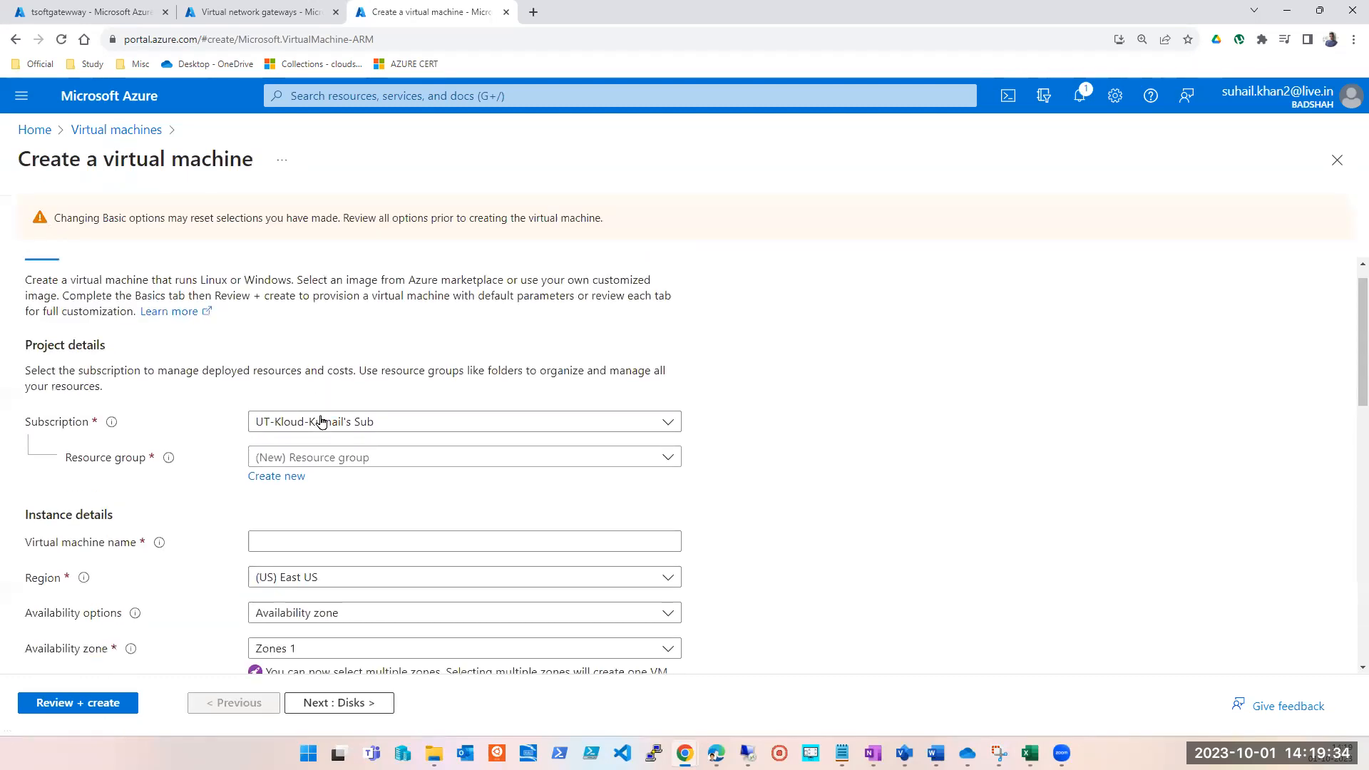
left_click(361, 345)
left_click(285, 405)
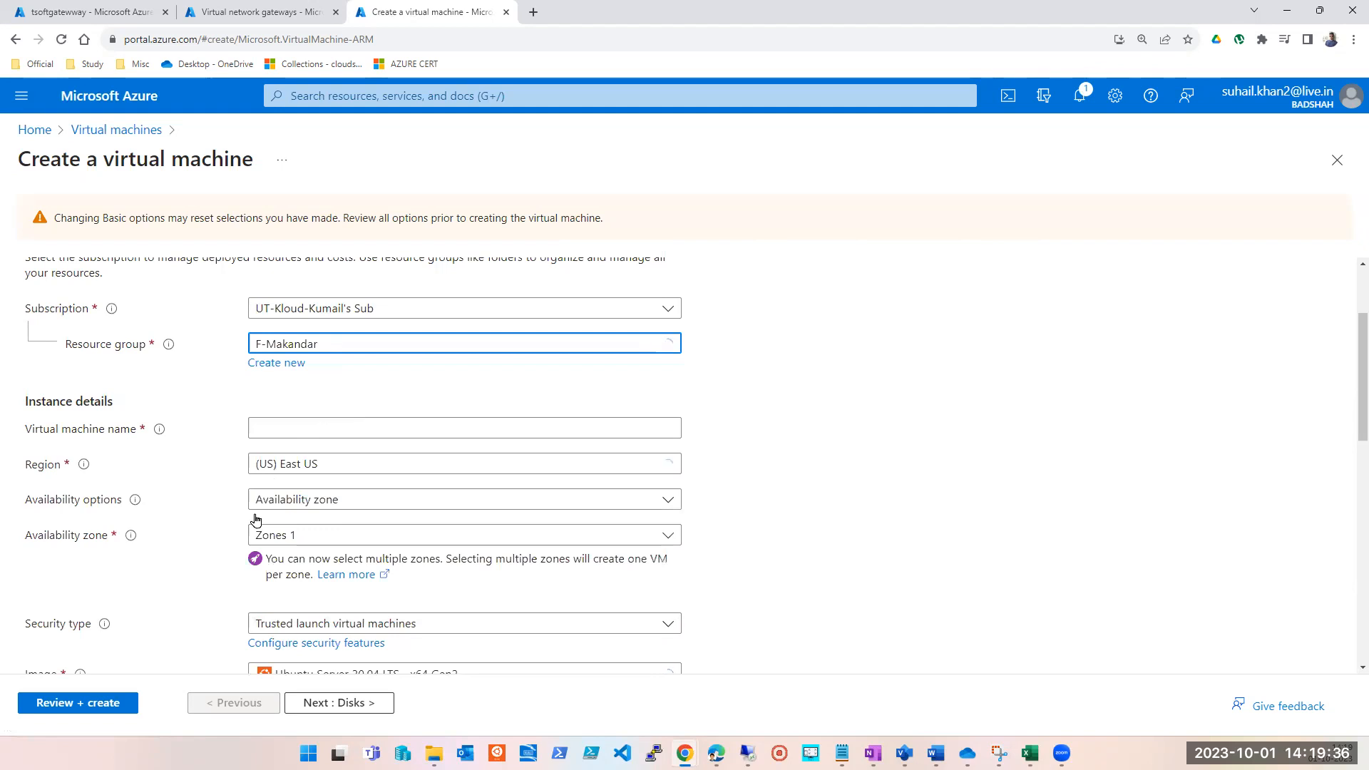
left_click(324, 704)
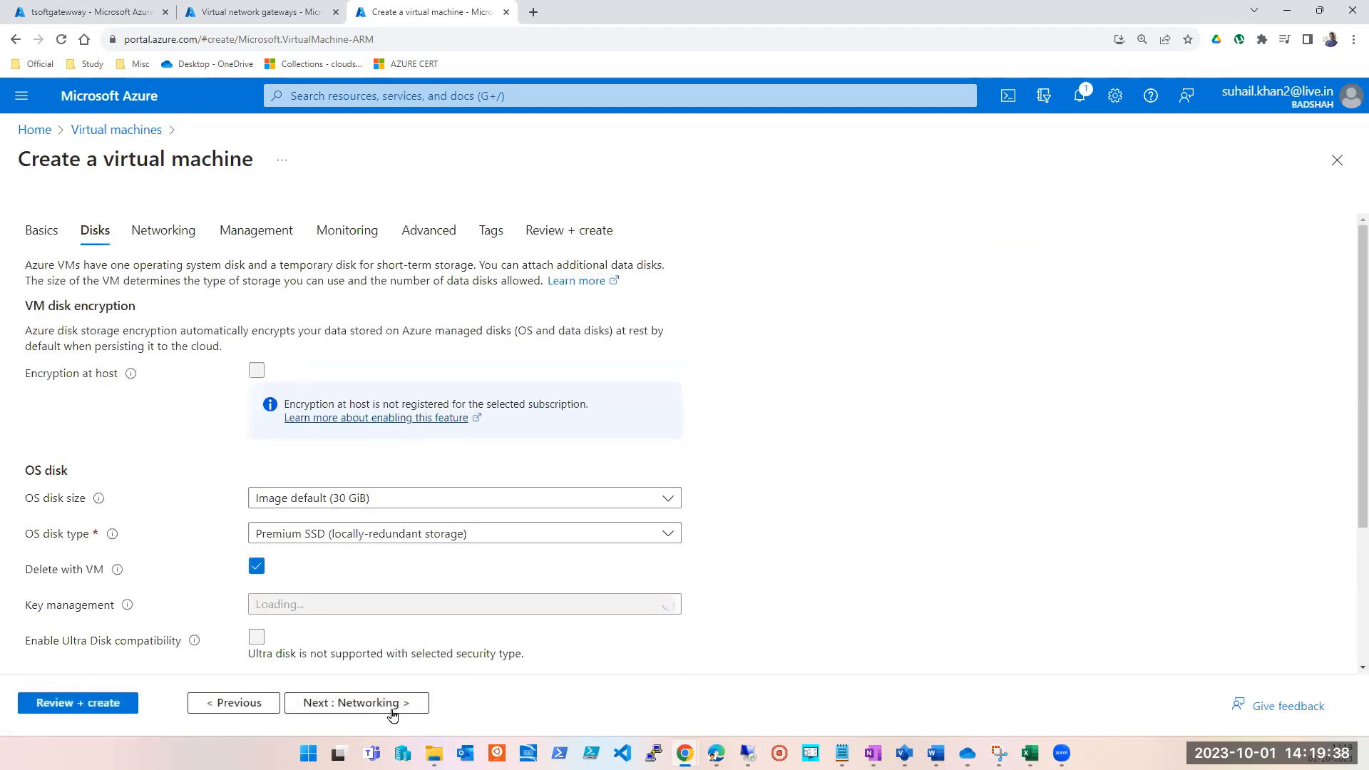
left_click(391, 703)
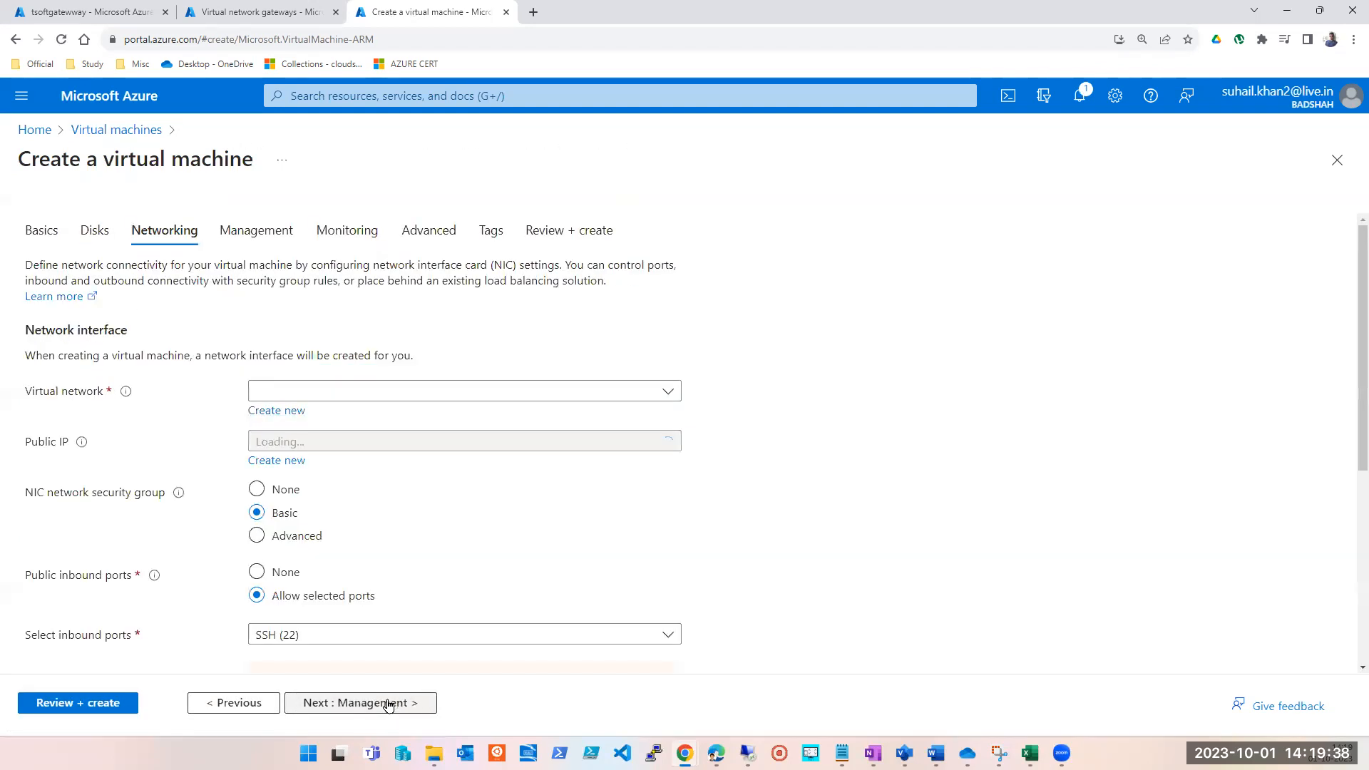
Try both available virtual networks for the new virtual machine, ending with kubernetes-vnet, and discard the virtual machine form.
left_click(367, 392)
left_click(303, 481)
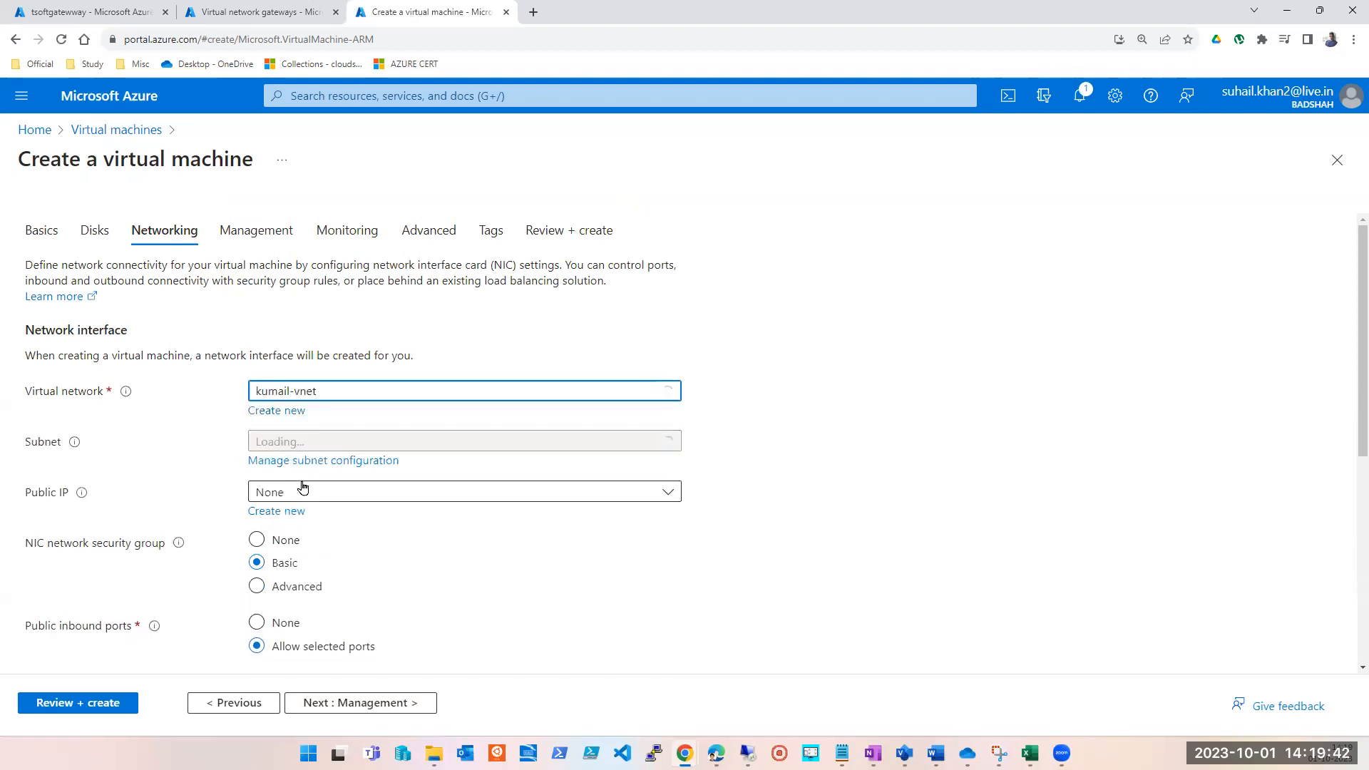
left_click(391, 393)
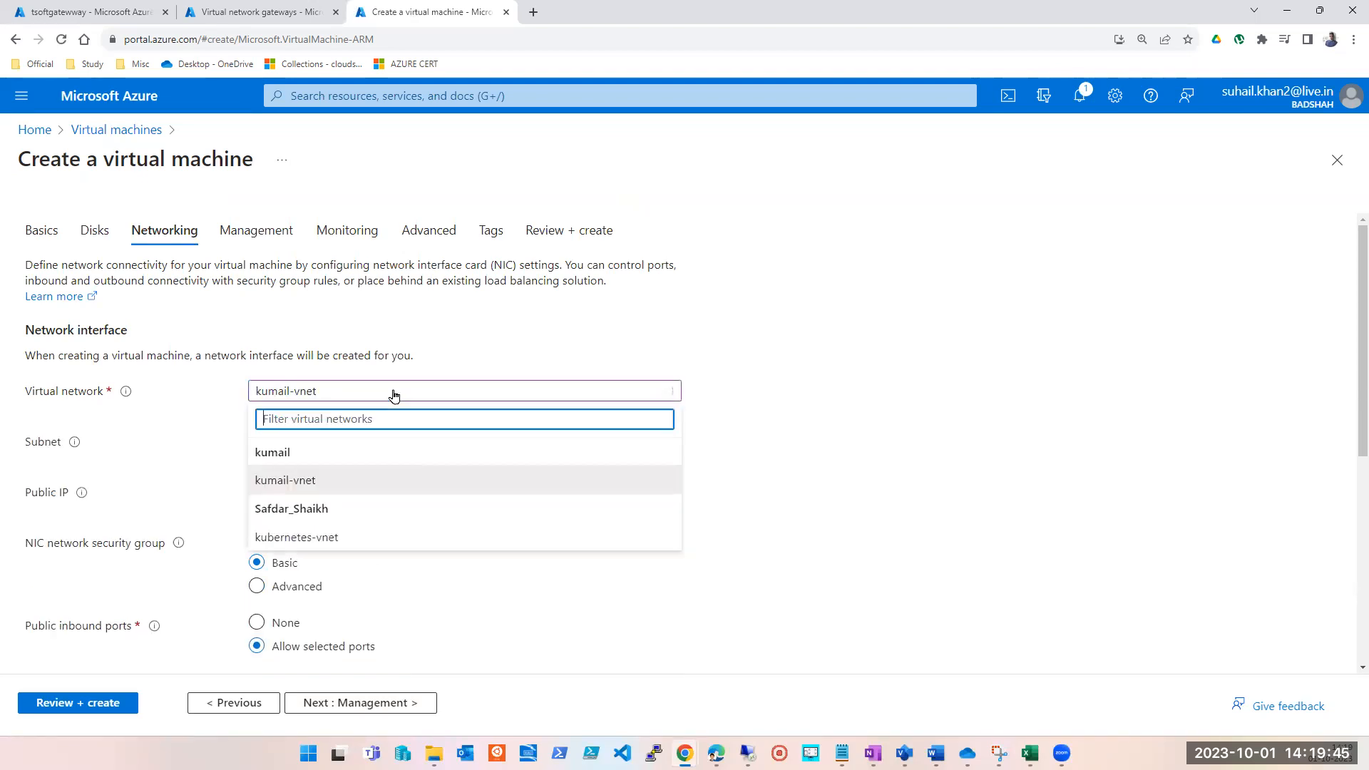
left_click(338, 534)
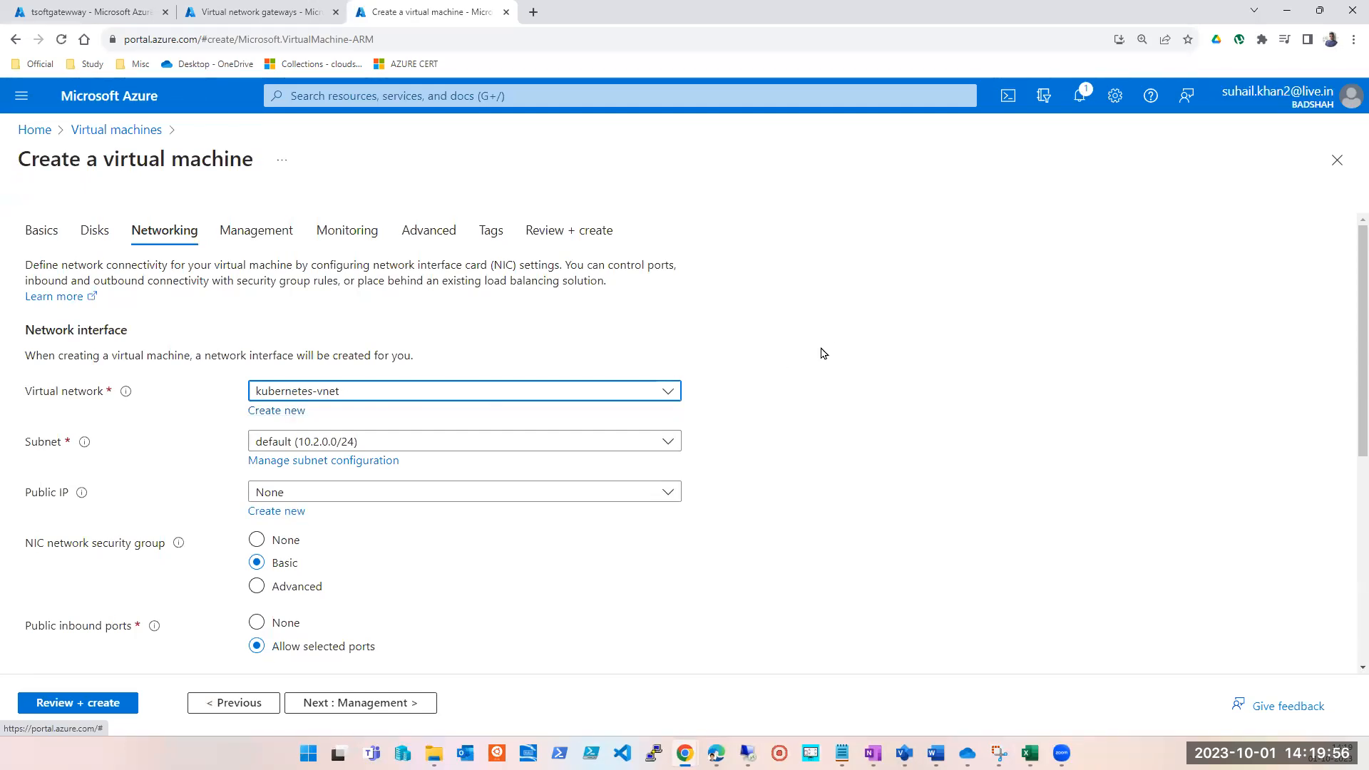
left_click(1339, 163)
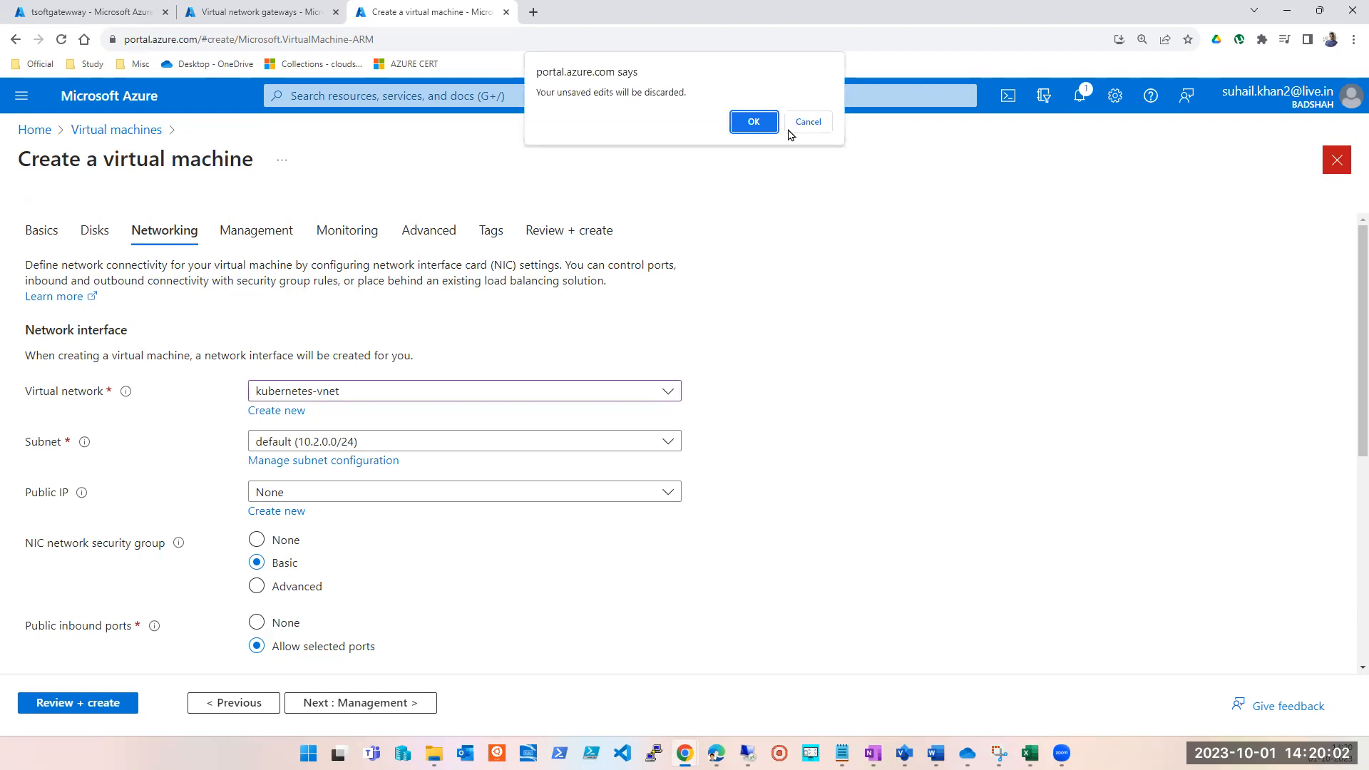
left_click(745, 123)
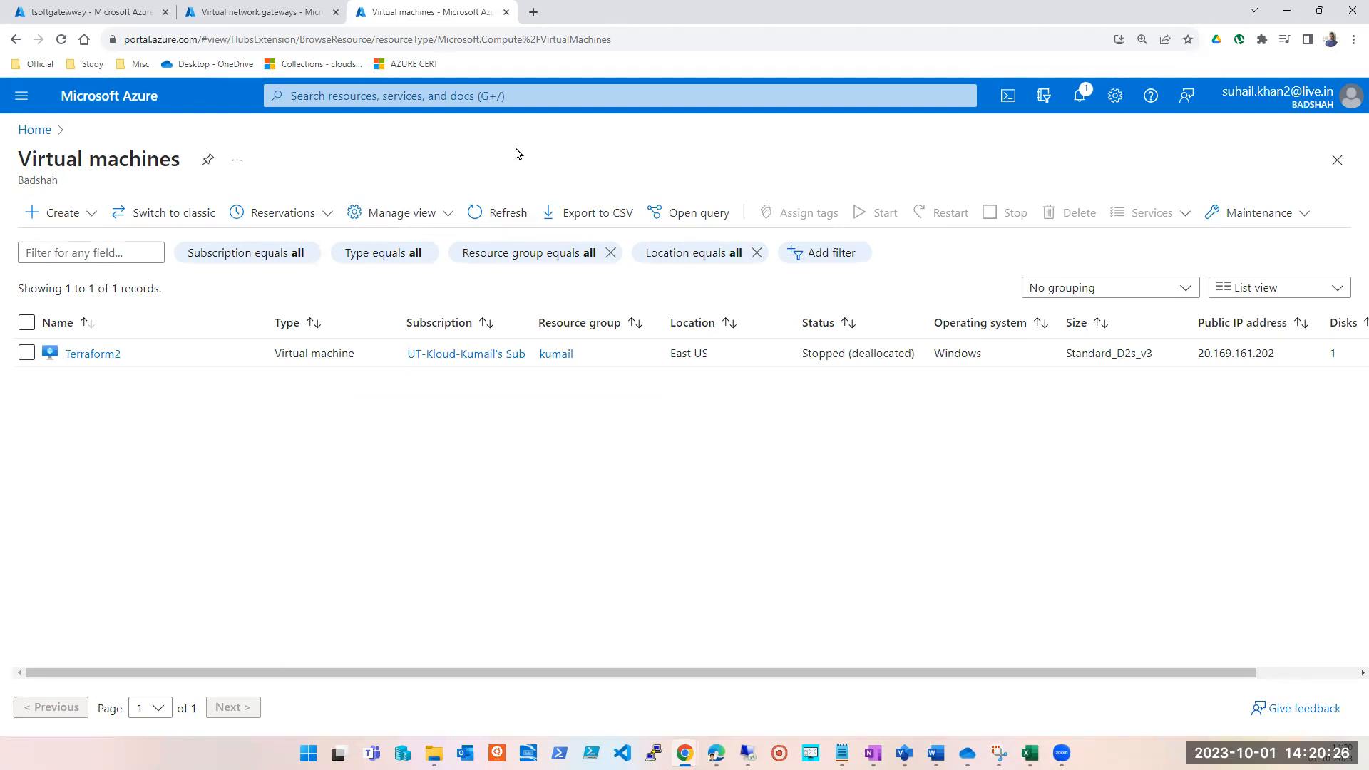
Open the list of virtual networks and start creating a new virtual network.
left_click(528, 101)
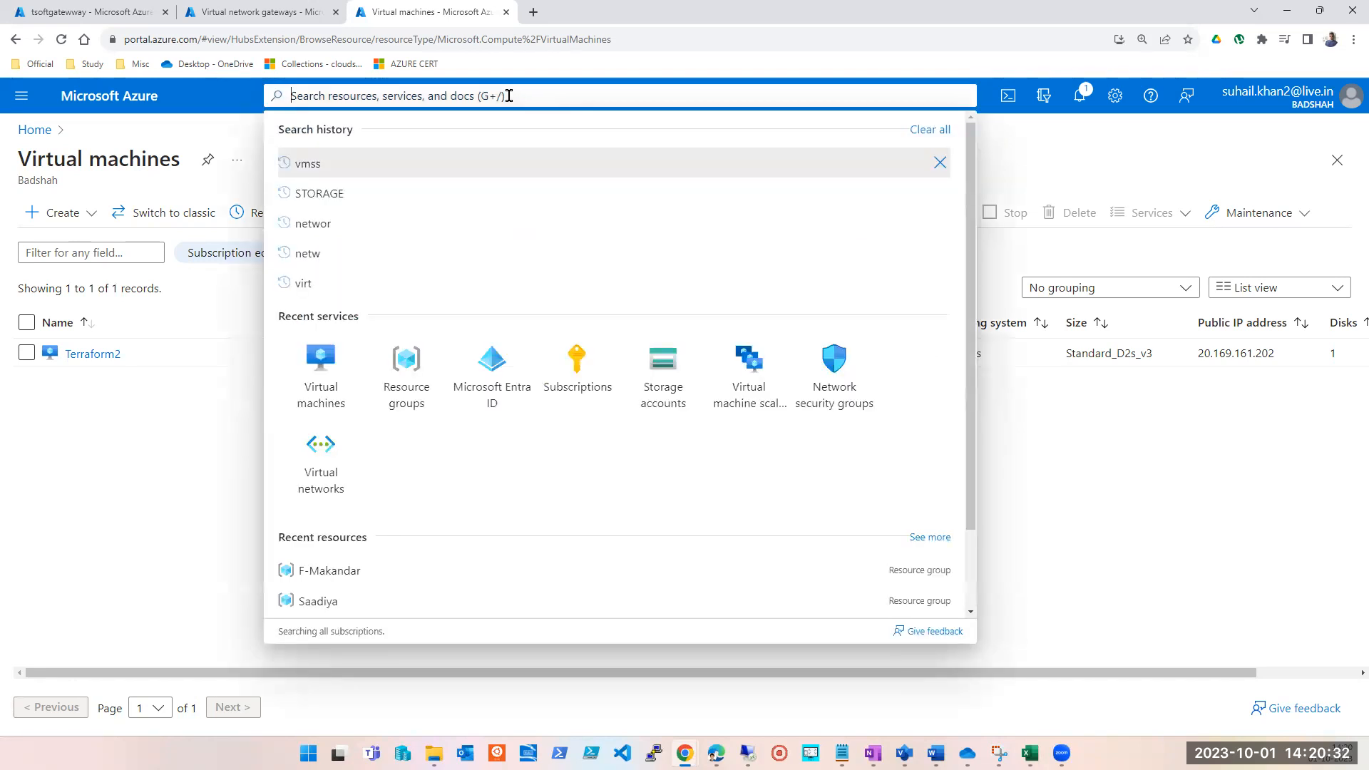
left_click(337, 494)
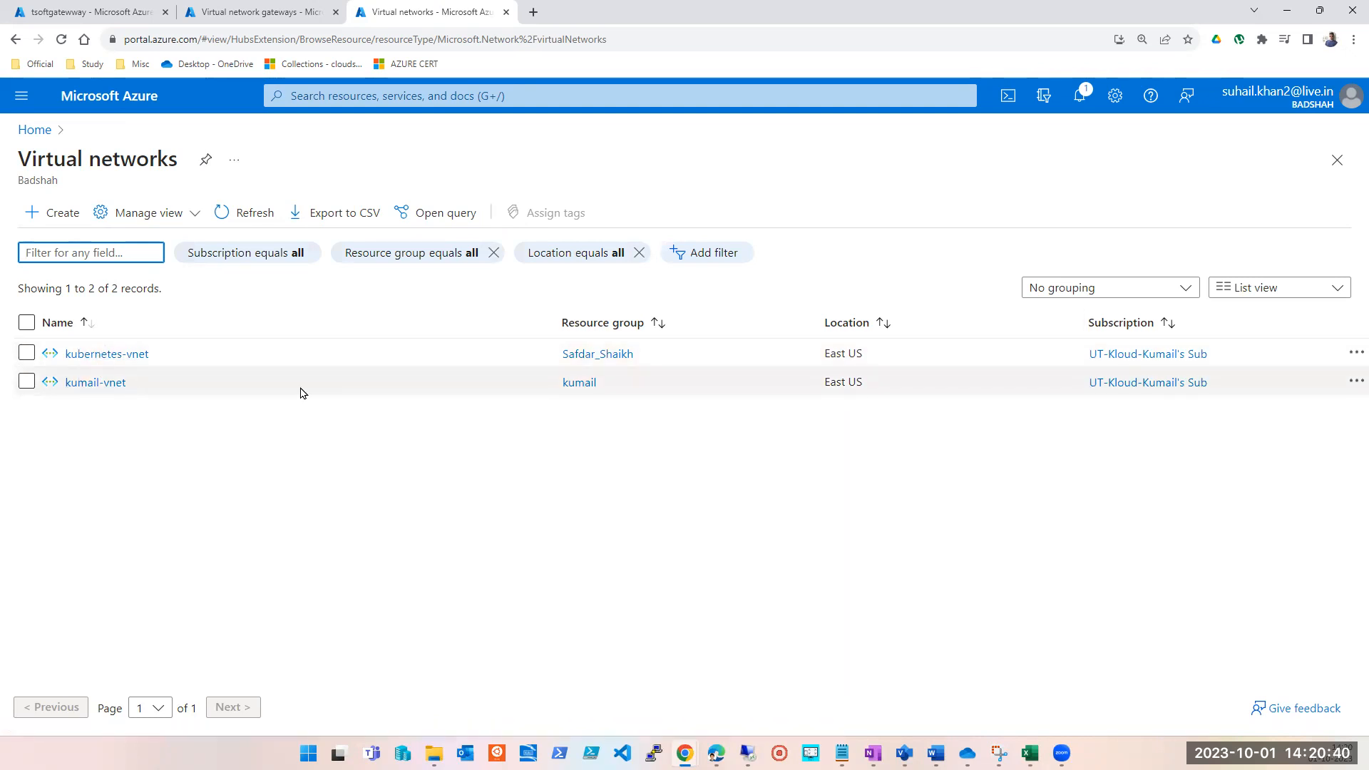
left_click(38, 215)
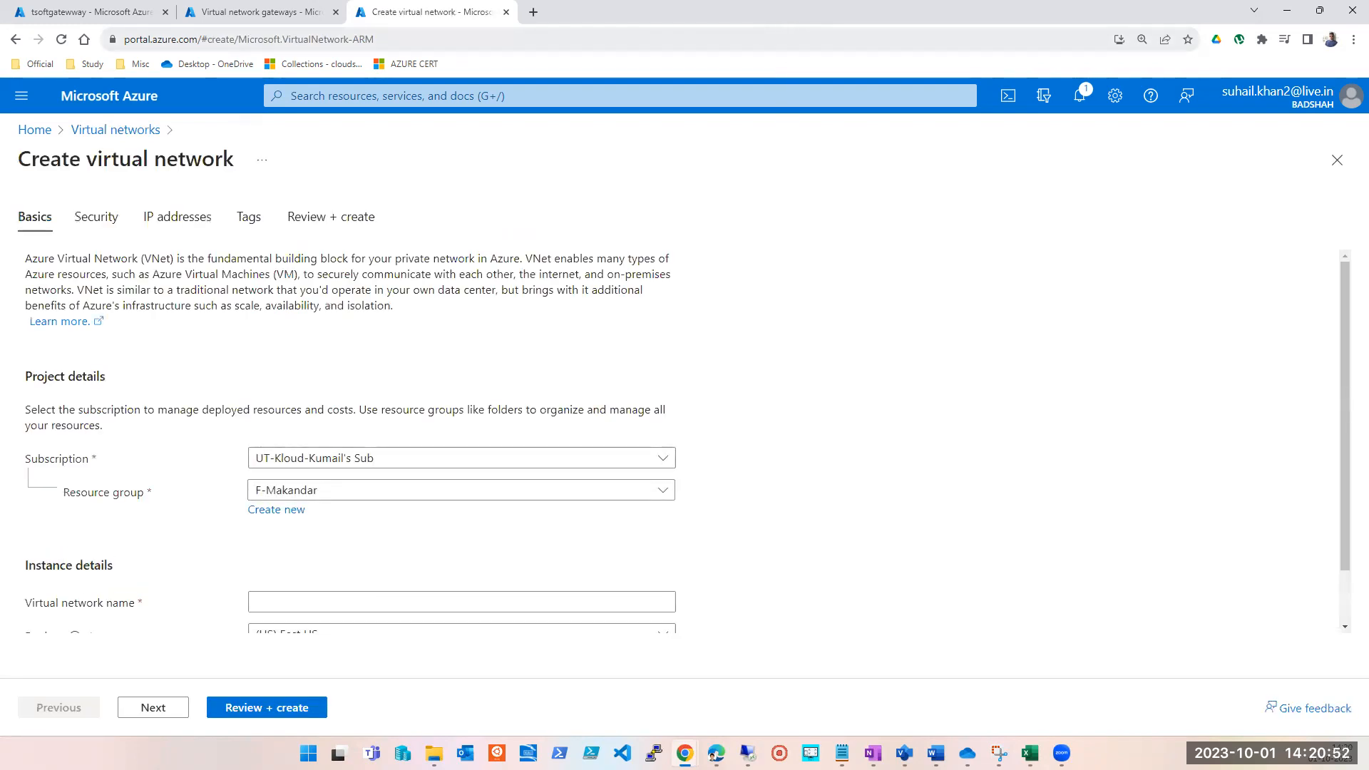
Switch to OneNote, review the VNet peering notes on the Azure Network page, and return to the Azure portal.
key("alt+Tab")
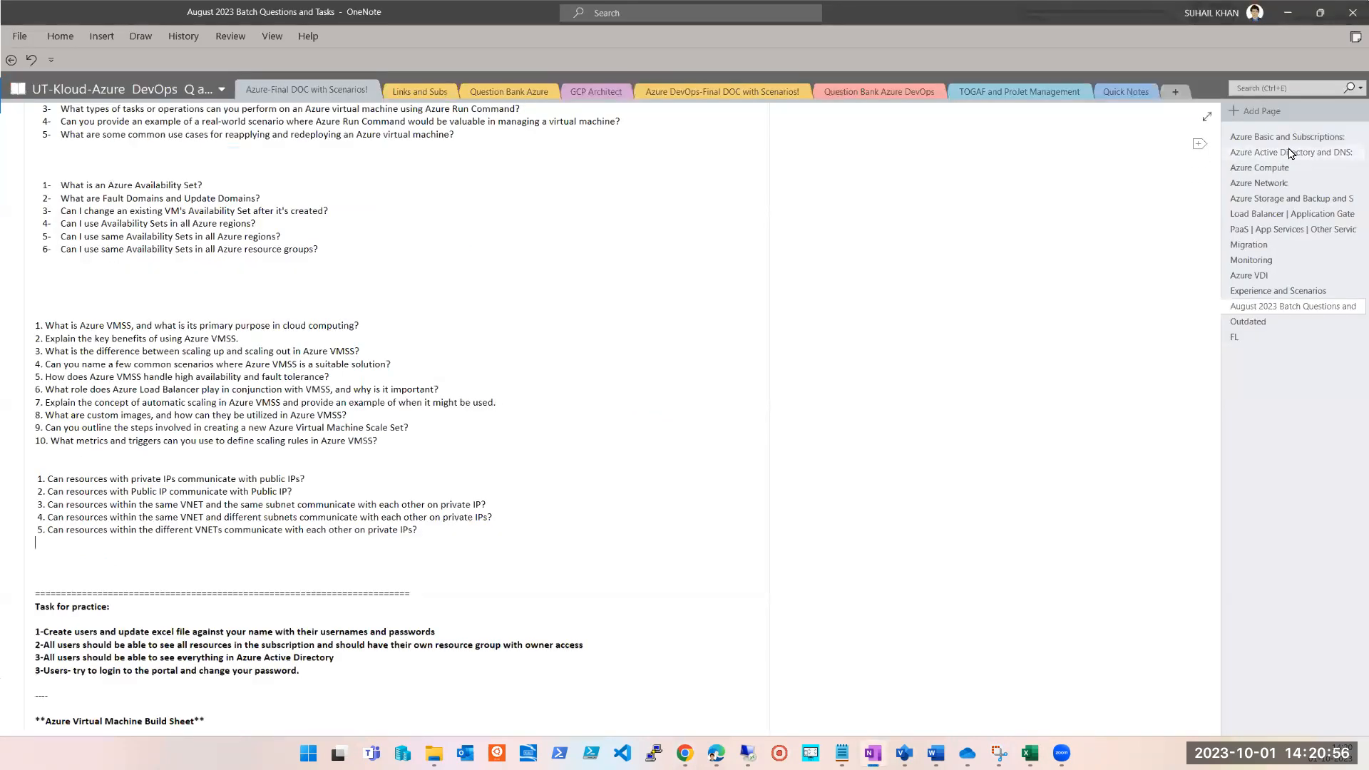
left_click(1275, 184)
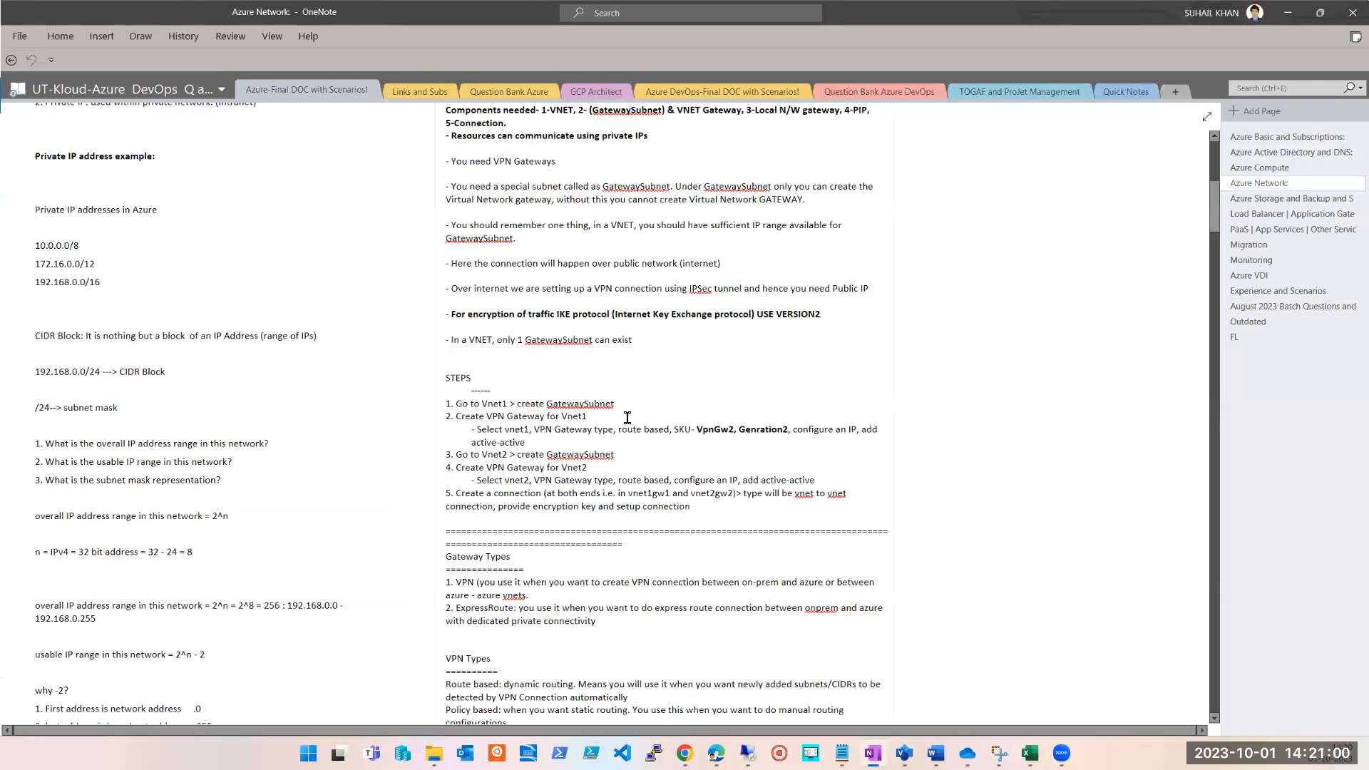
scroll(627, 417, "up", 3)
scroll(626, 417, "up", 5)
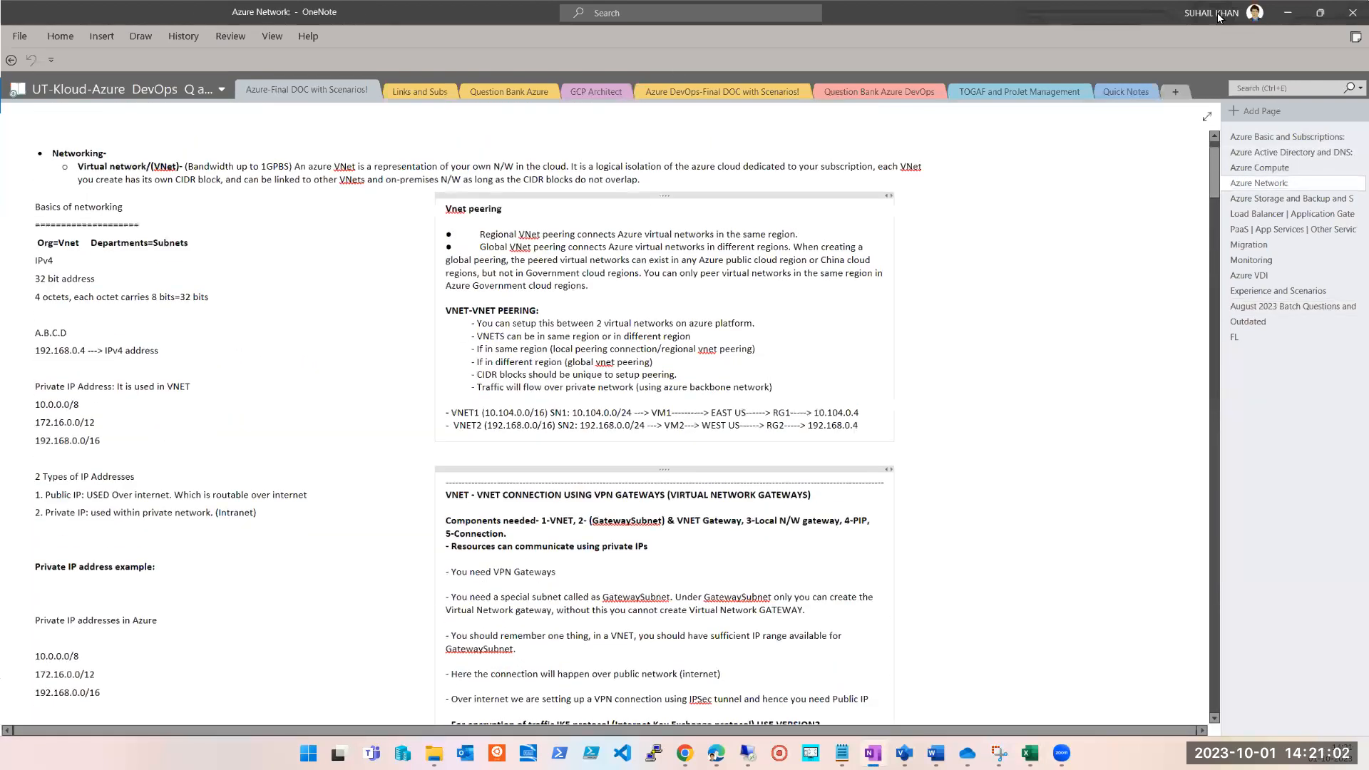
left_click(1287, 13)
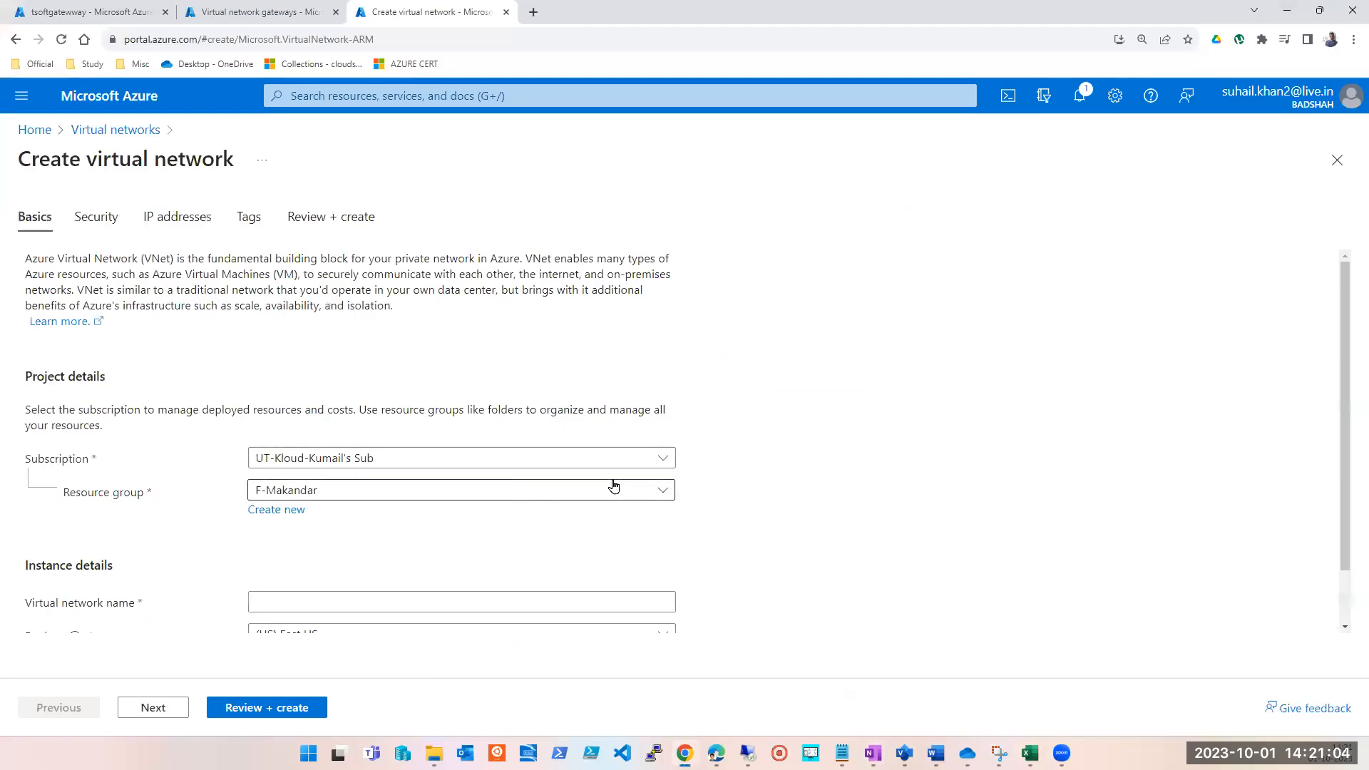
Look through the existing resource groups for the virtual network and open the form for a new resource group.
left_click(284, 510)
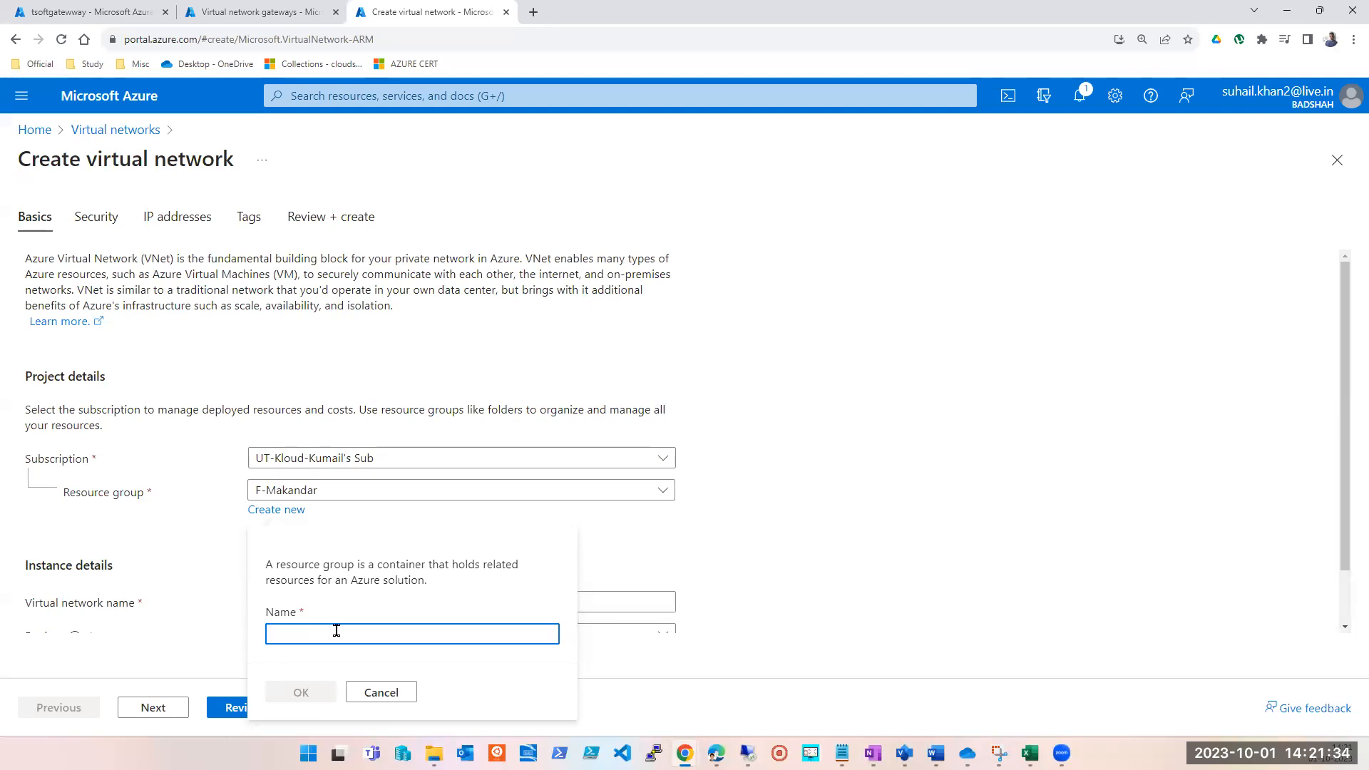
left_click(952, 496)
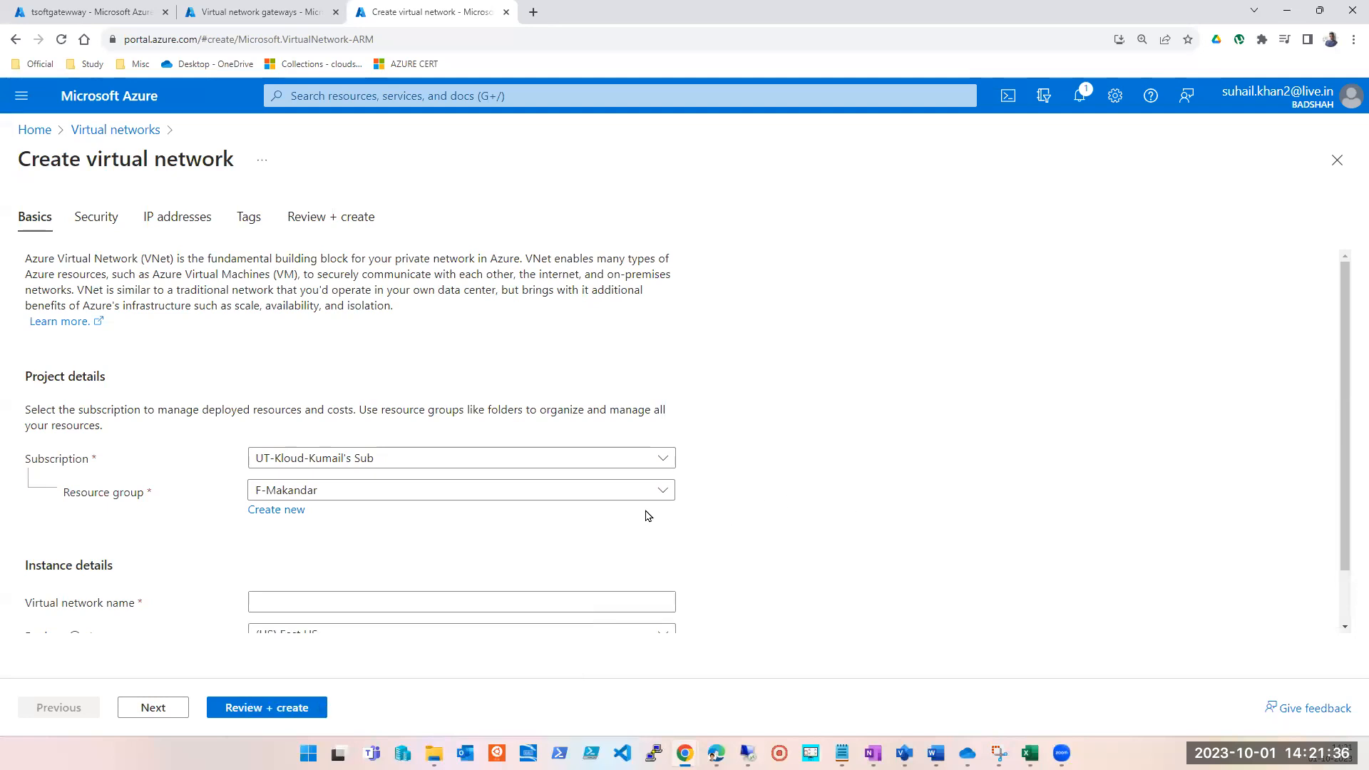
left_click(578, 492)
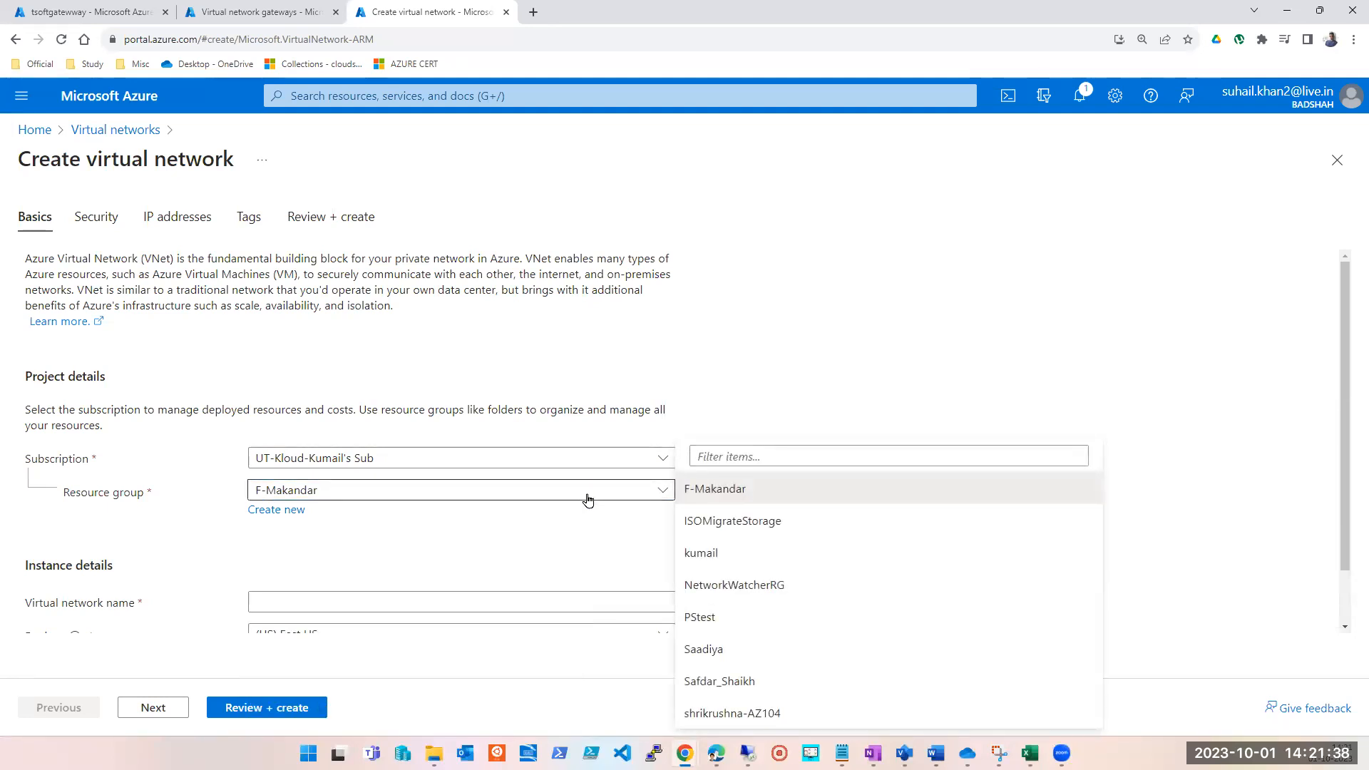
left_click(283, 511)
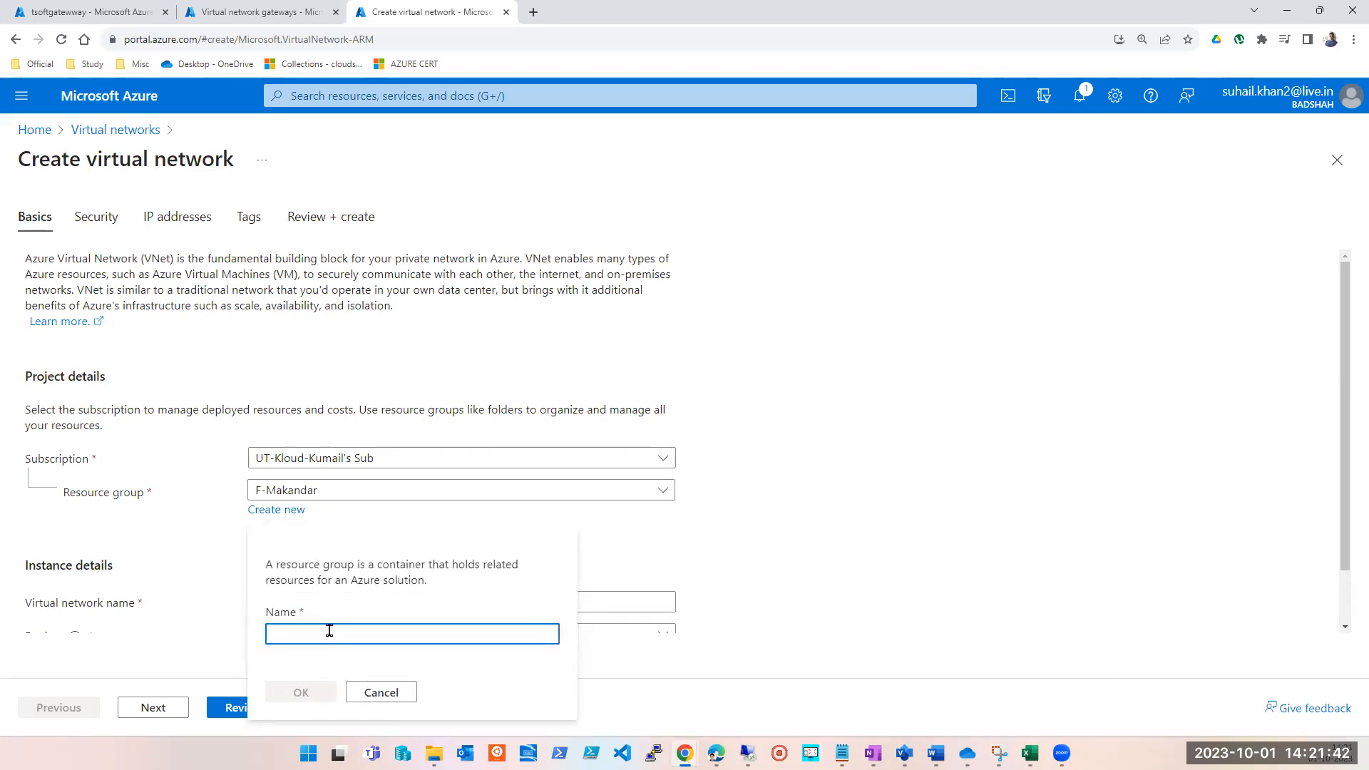
Switch to Notepad and write UT-KLOUD and TSOFT with a blank line between them, followed by a divider line of equals signs.
key("alt+Tab")
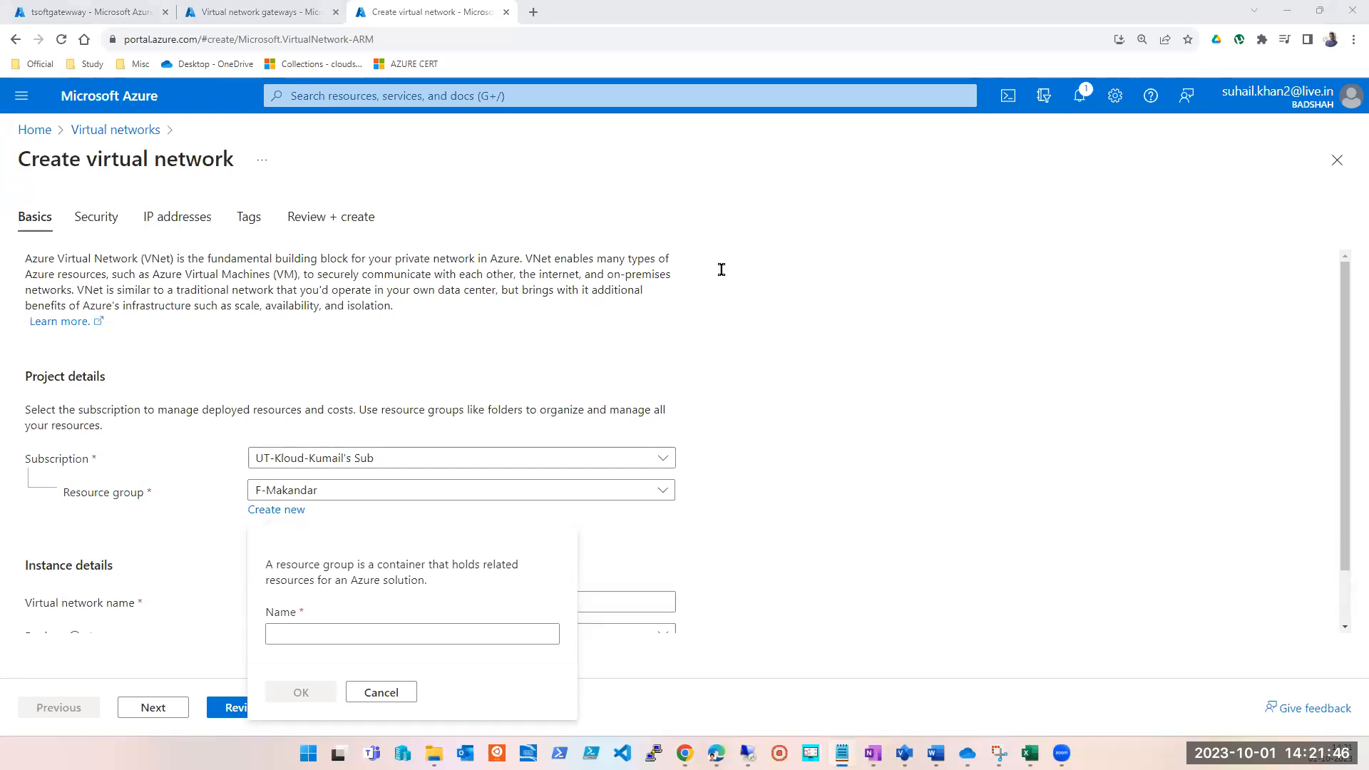
type("UT")
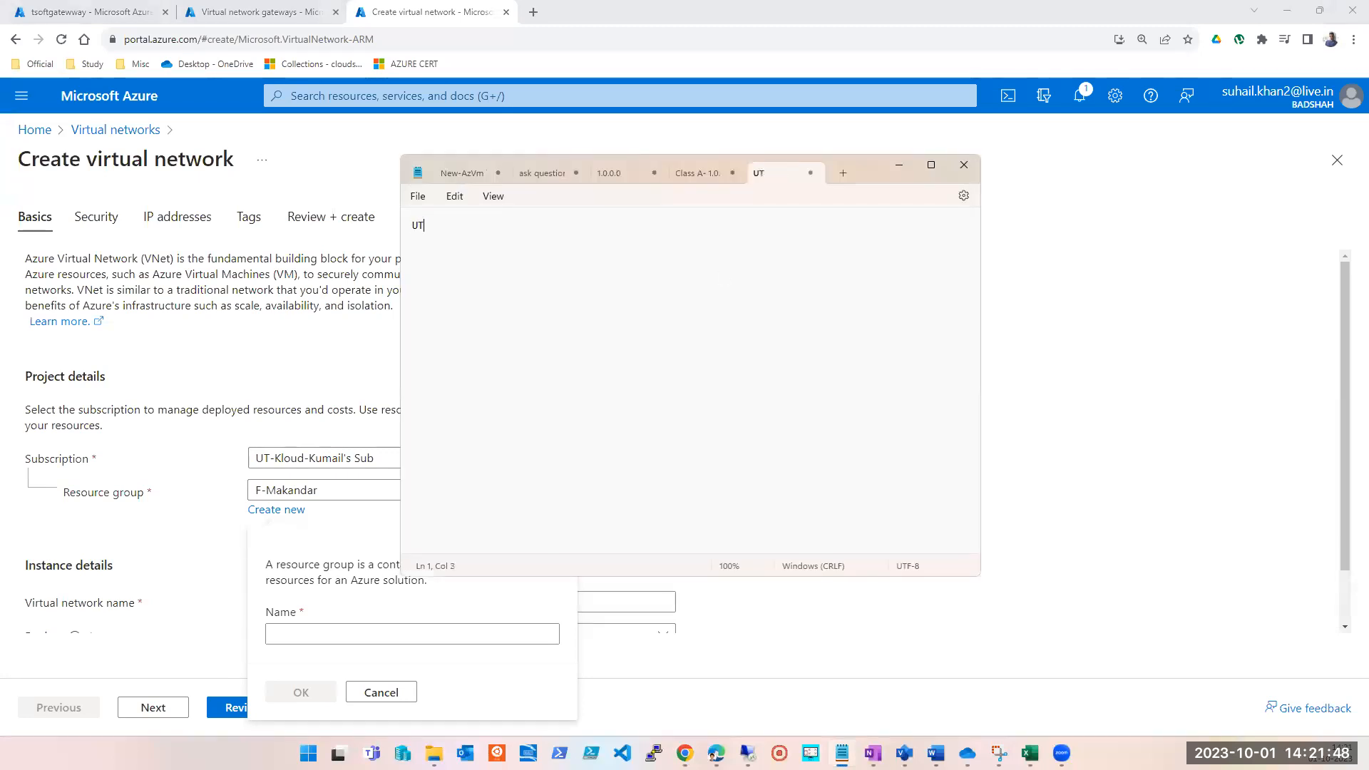
type("K")
key("BackSpace")
type("-KLOUD")
key("Return")
key("Return")
type("T-")
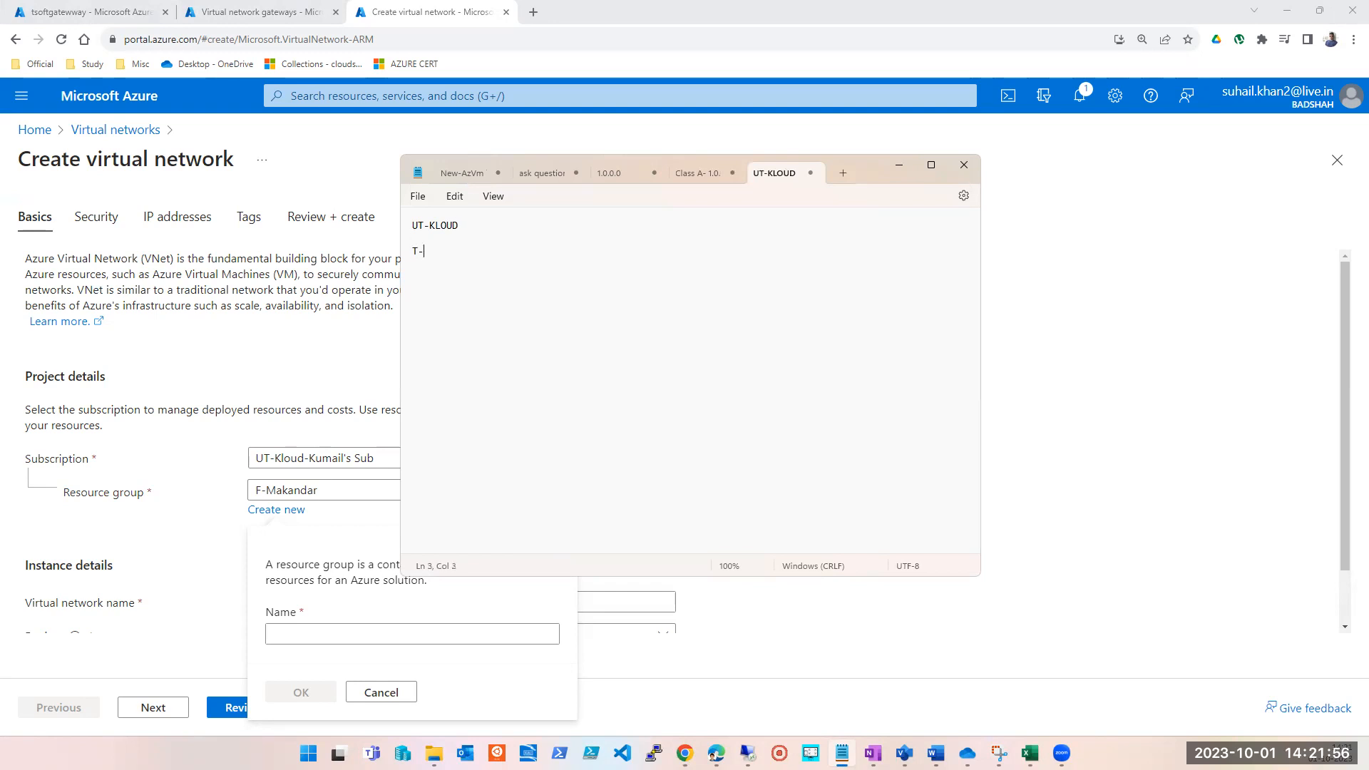
key("BackSpace")
type("SOFT")
key("Return")
key("Return")
type("=====================")
Add PUNE and MUMBAI on separate, spaced lines below the divider, and minimize Notepad to return to the Azure portal.
key("Return")
key("Return")
key("Return")
type("PUNE")
key("Return")
key("Return")
key("Return")
type("MUMBAI")
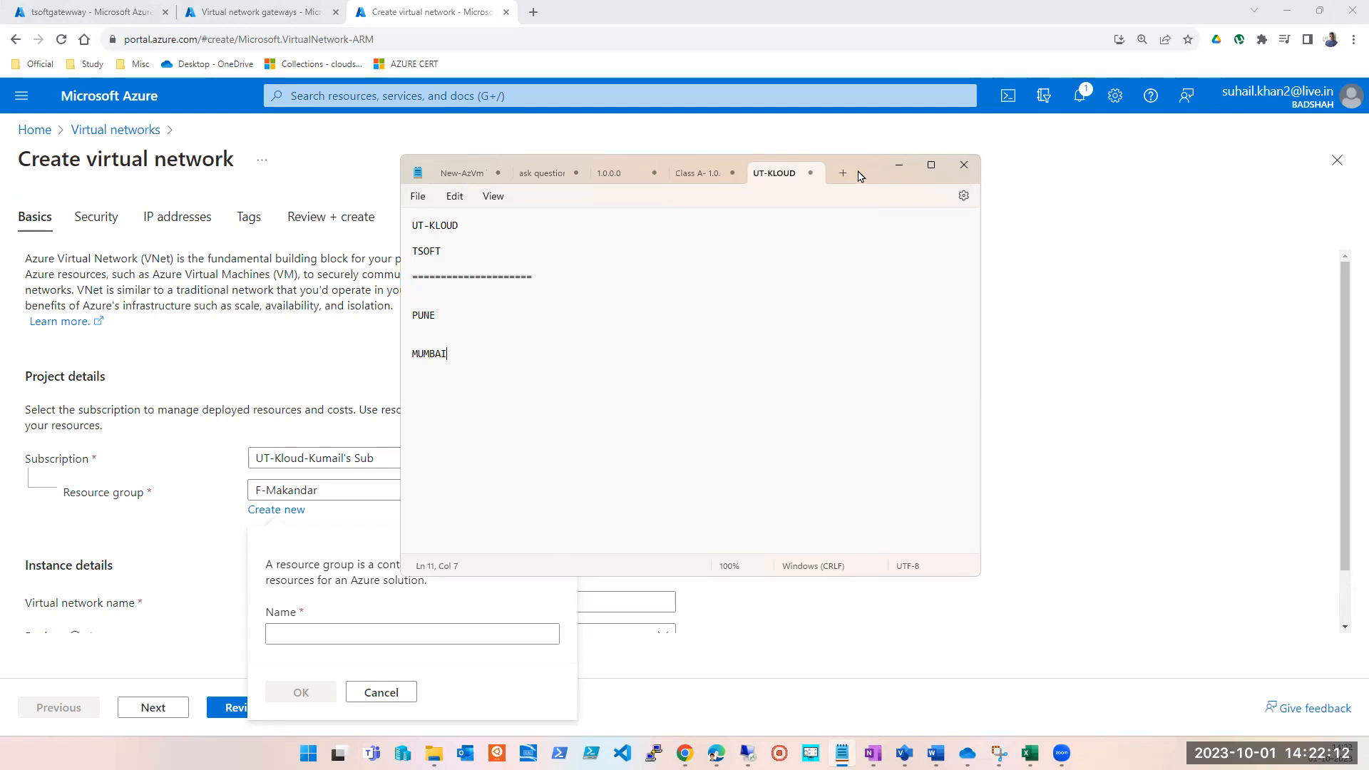
left_click(898, 165)
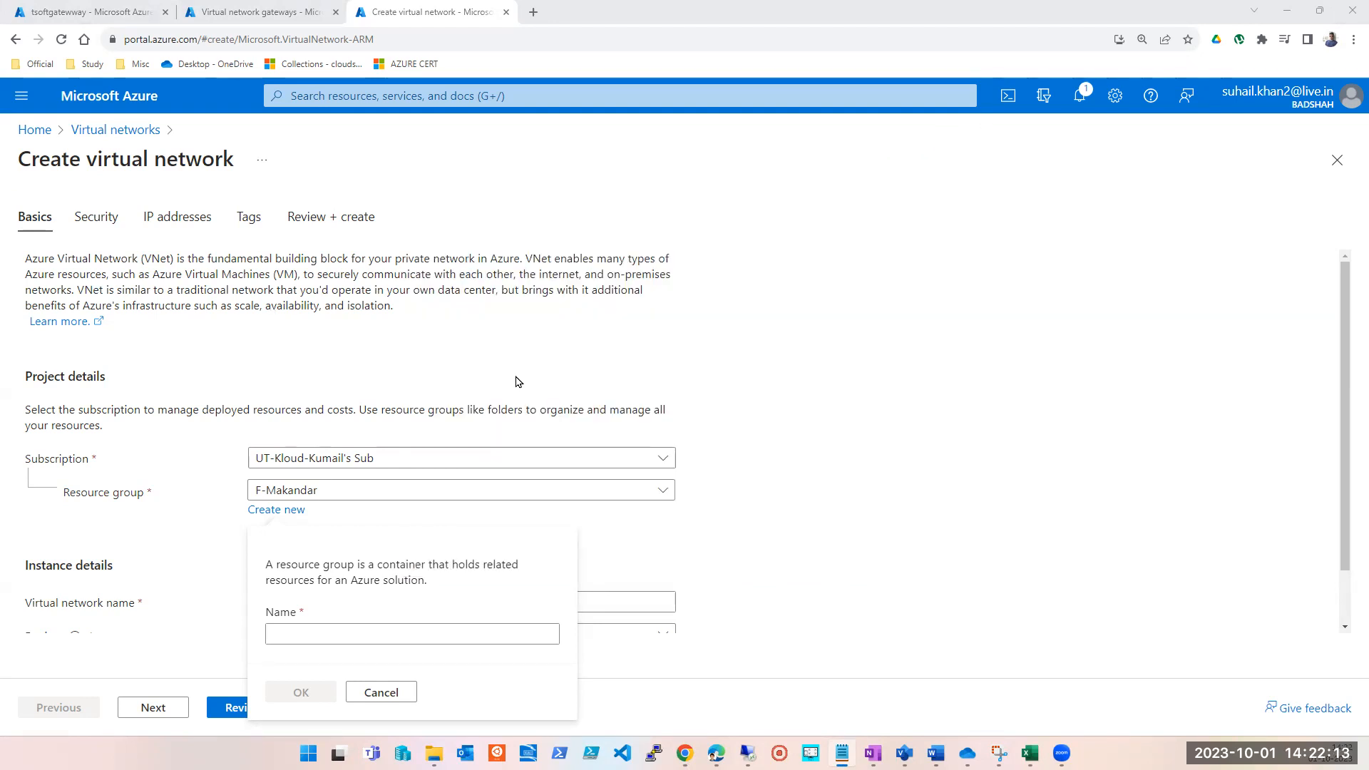
Create a new resource group named PUNE for the virtual network.
left_click(324, 634)
left_click(388, 549)
left_click(284, 503)
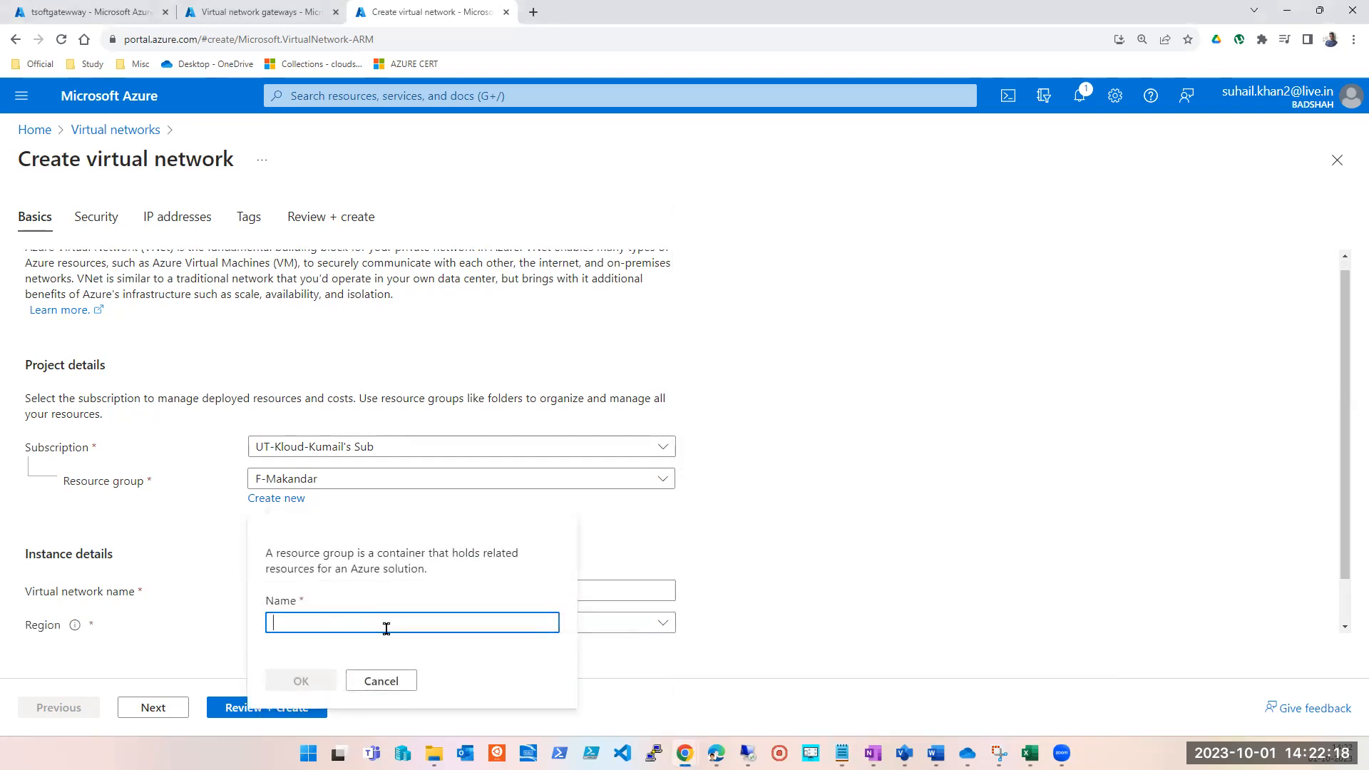
type("pune")
key("ctrl+a")
type("PUNE")
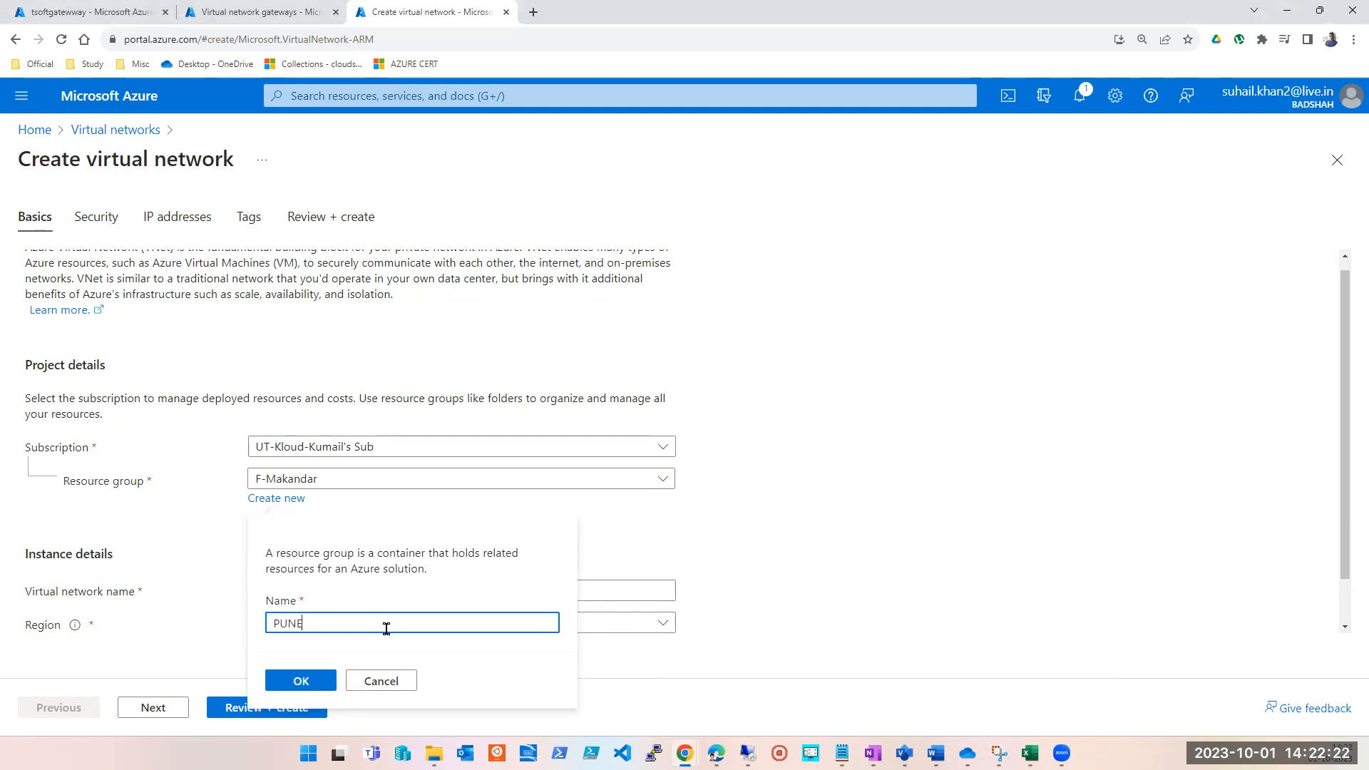
left_click(297, 686)
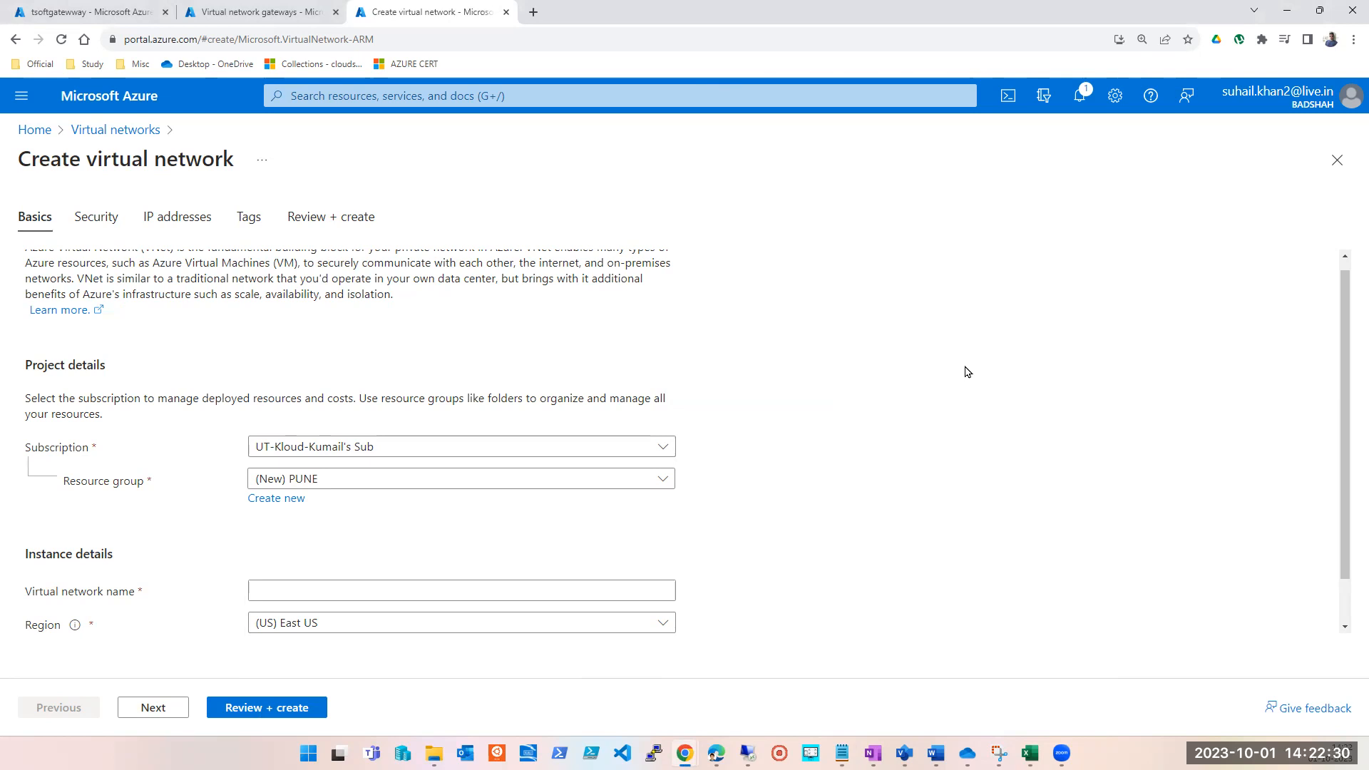
Name the virtual network pune-vnet.
left_click(392, 587)
type("pune-vnet")
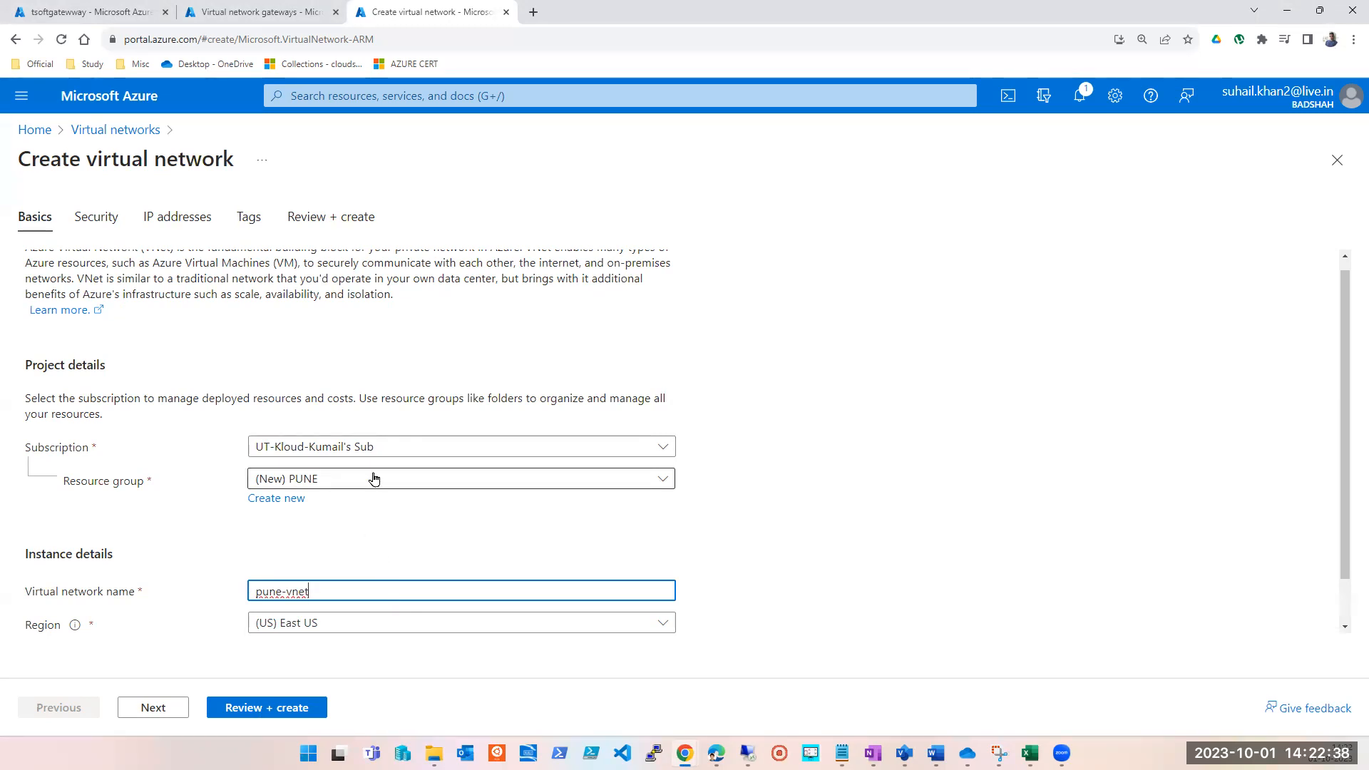
left_click(901, 447)
scroll(901, 447, "down", 2)
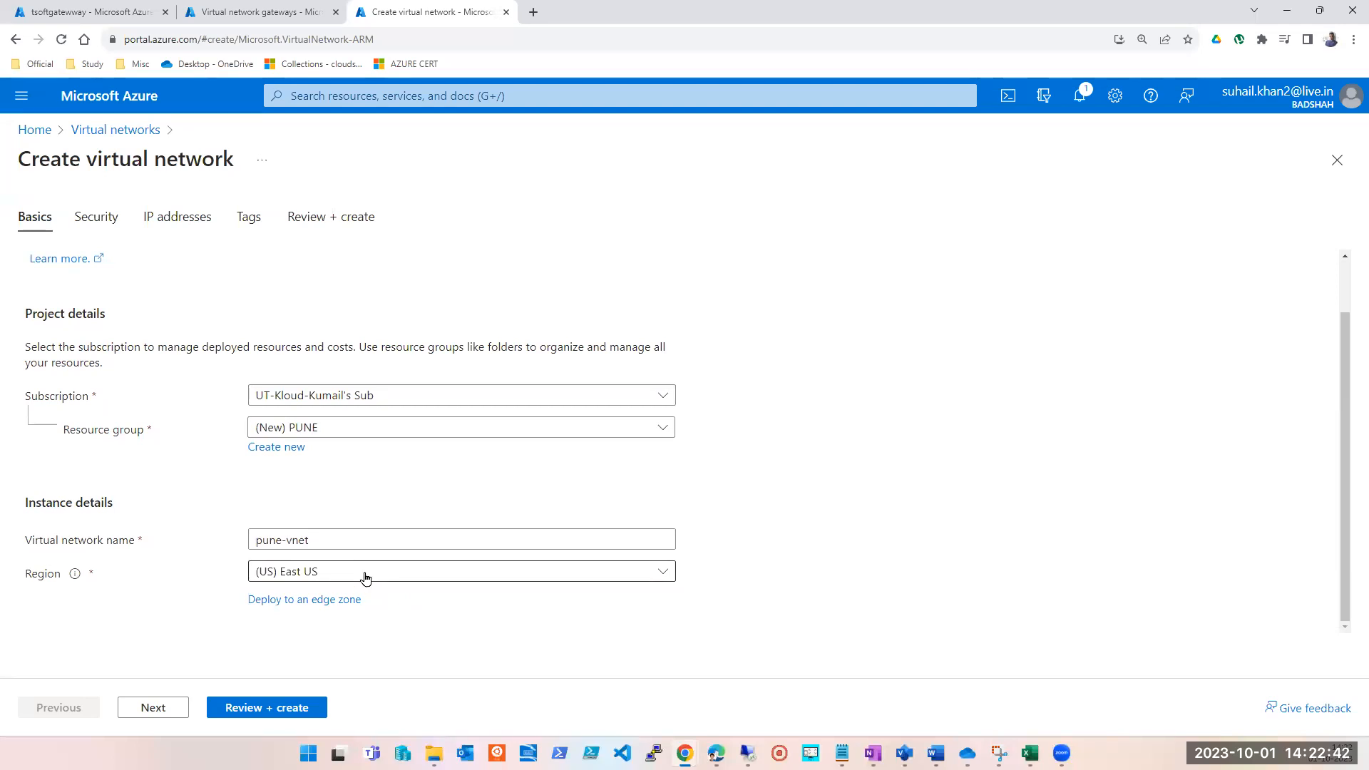
Review the Azure Bastion, Azure Firewall and DDoS Network Protection options in the virtual network's security settings.
left_click(185, 705)
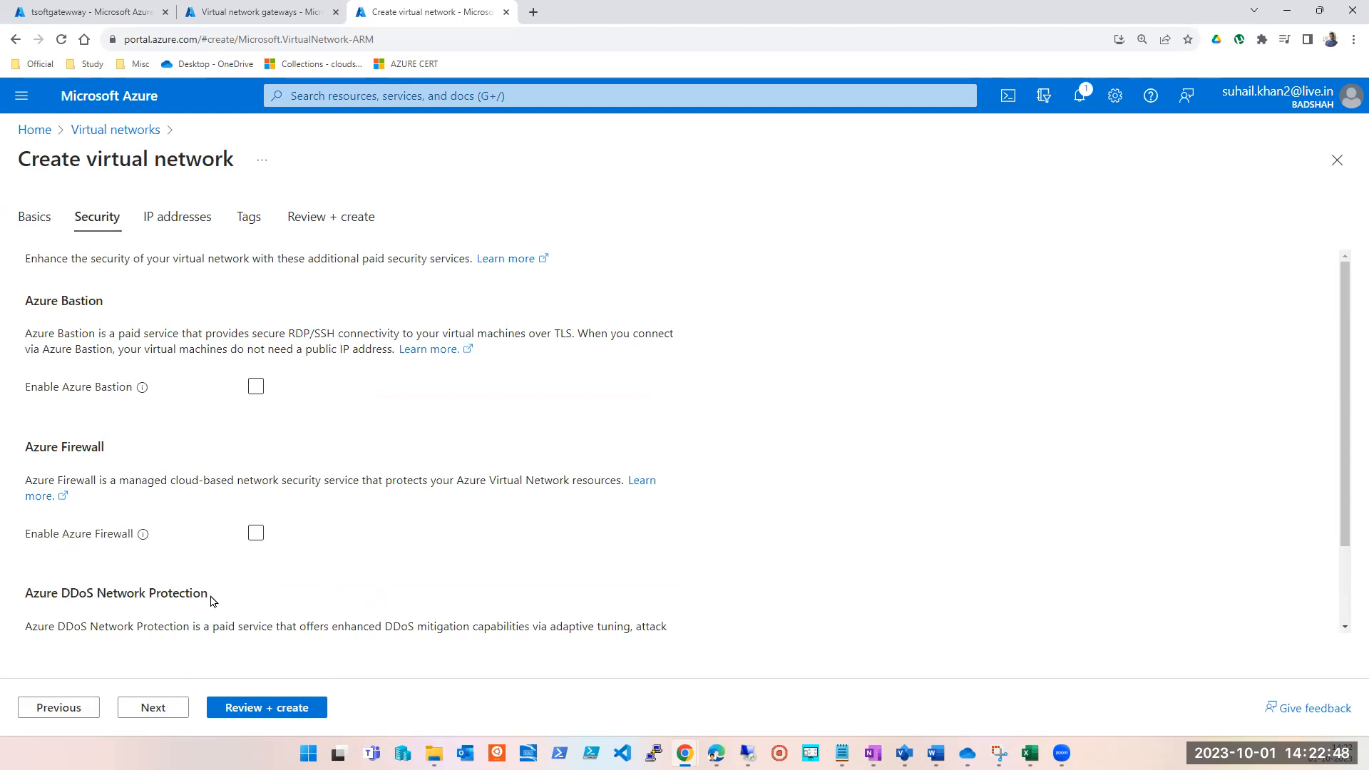
scroll(214, 600, "down", 2)
scroll(214, 597, "up", 2)
scroll(147, 598, "down", 1)
scroll(147, 598, "down", 2)
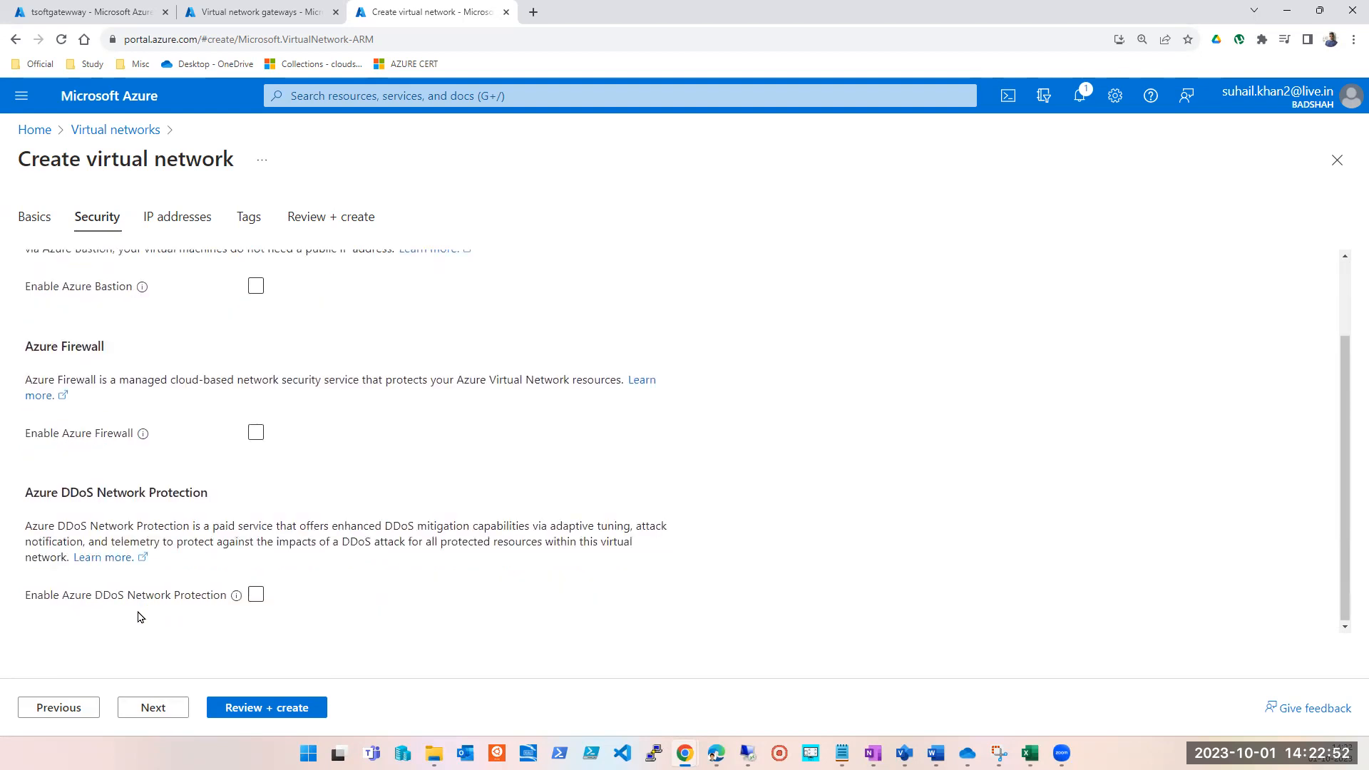
scroll(139, 595, "up", 3)
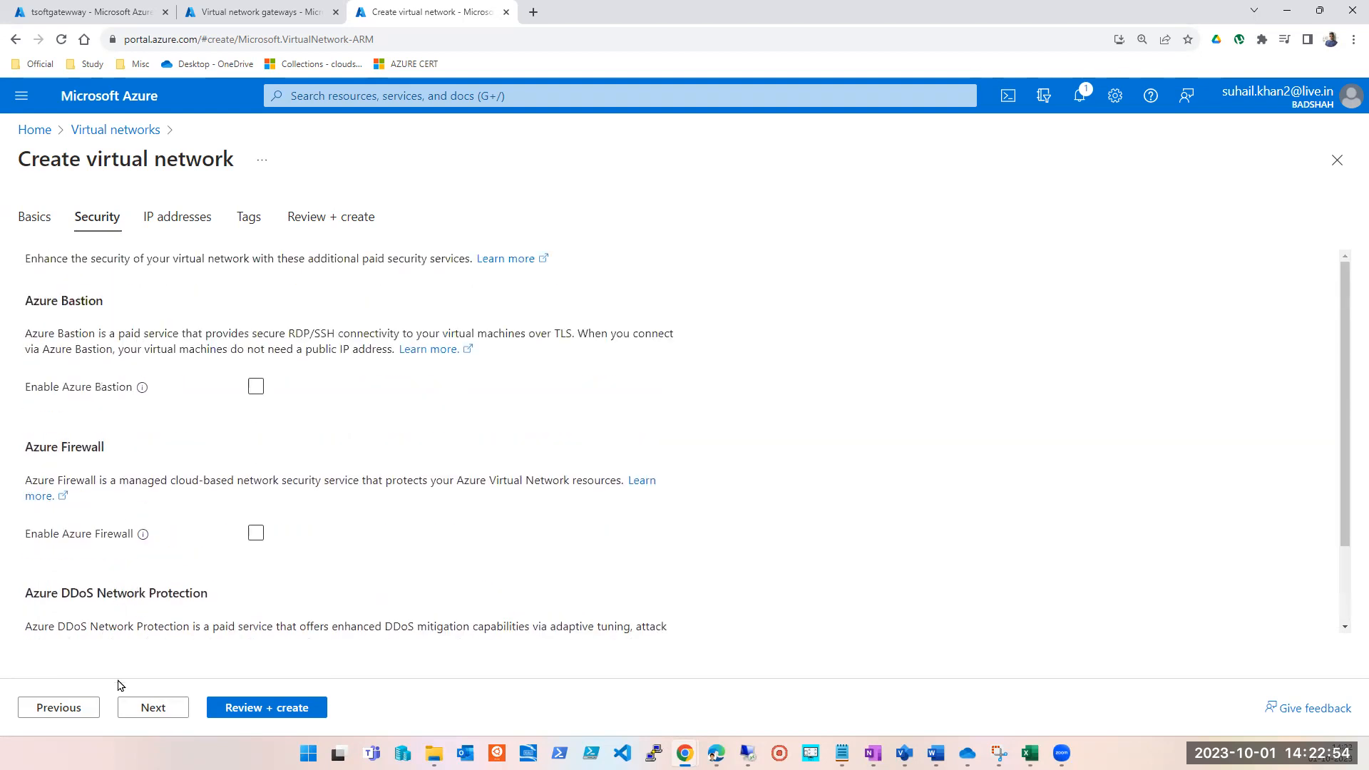
Change the size of the virtual network's 10.0.0.0 address space to /20 (4,096 addresses).
left_click(143, 708)
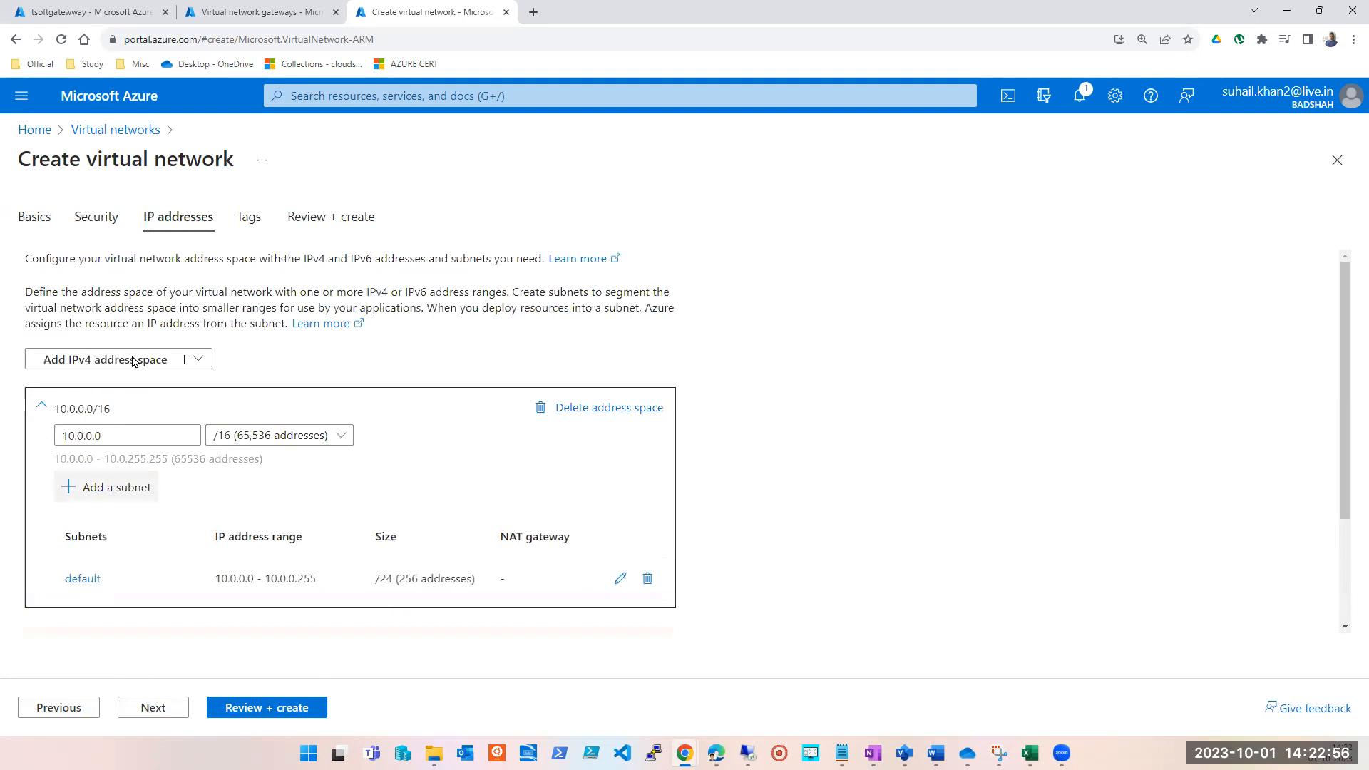
left_click(151, 436)
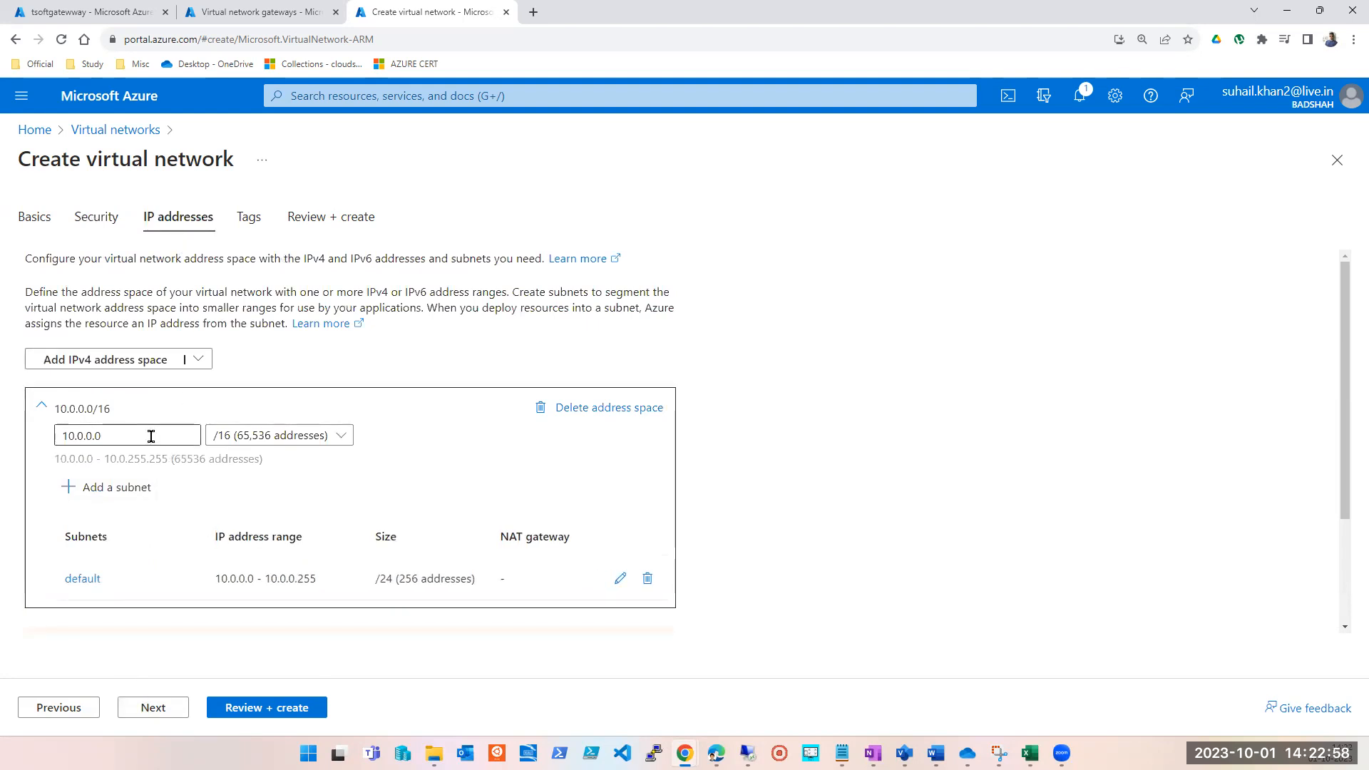
left_click(152, 436)
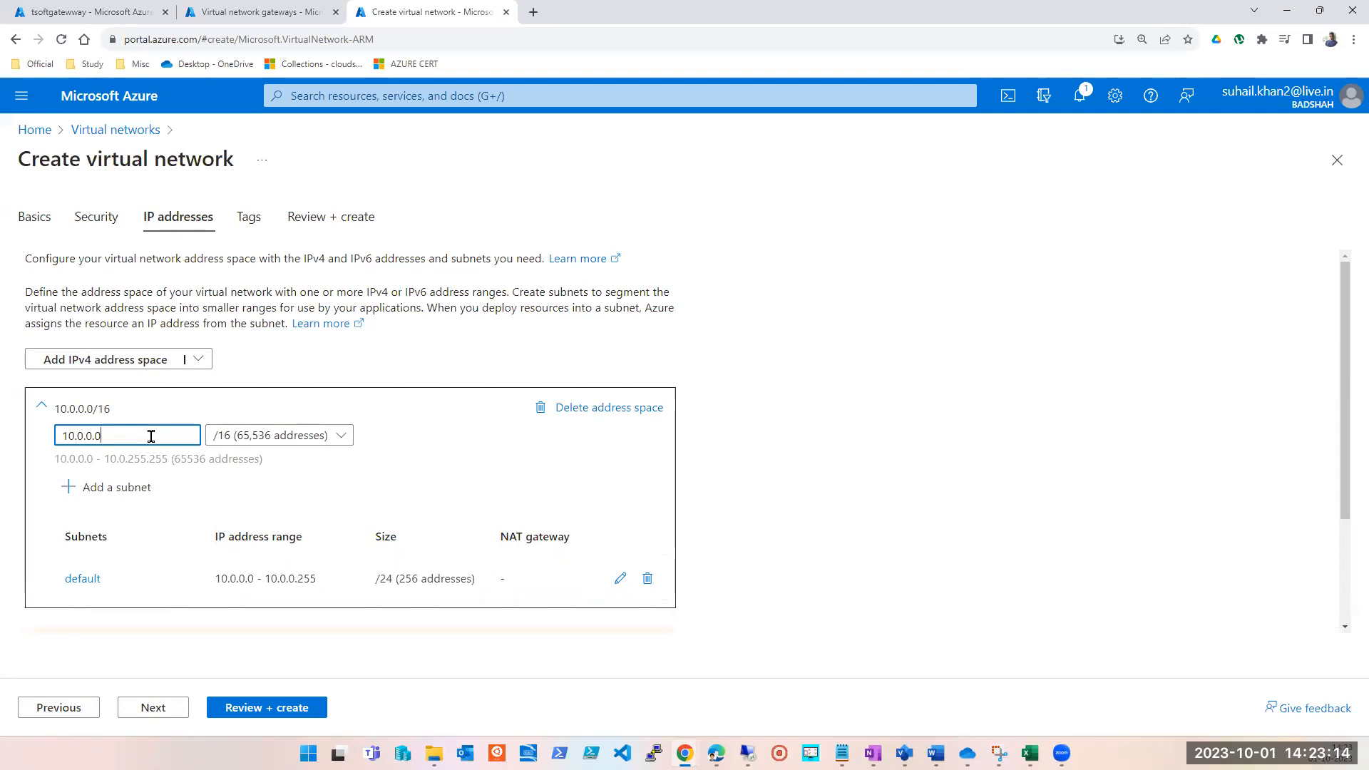
left_click(342, 438)
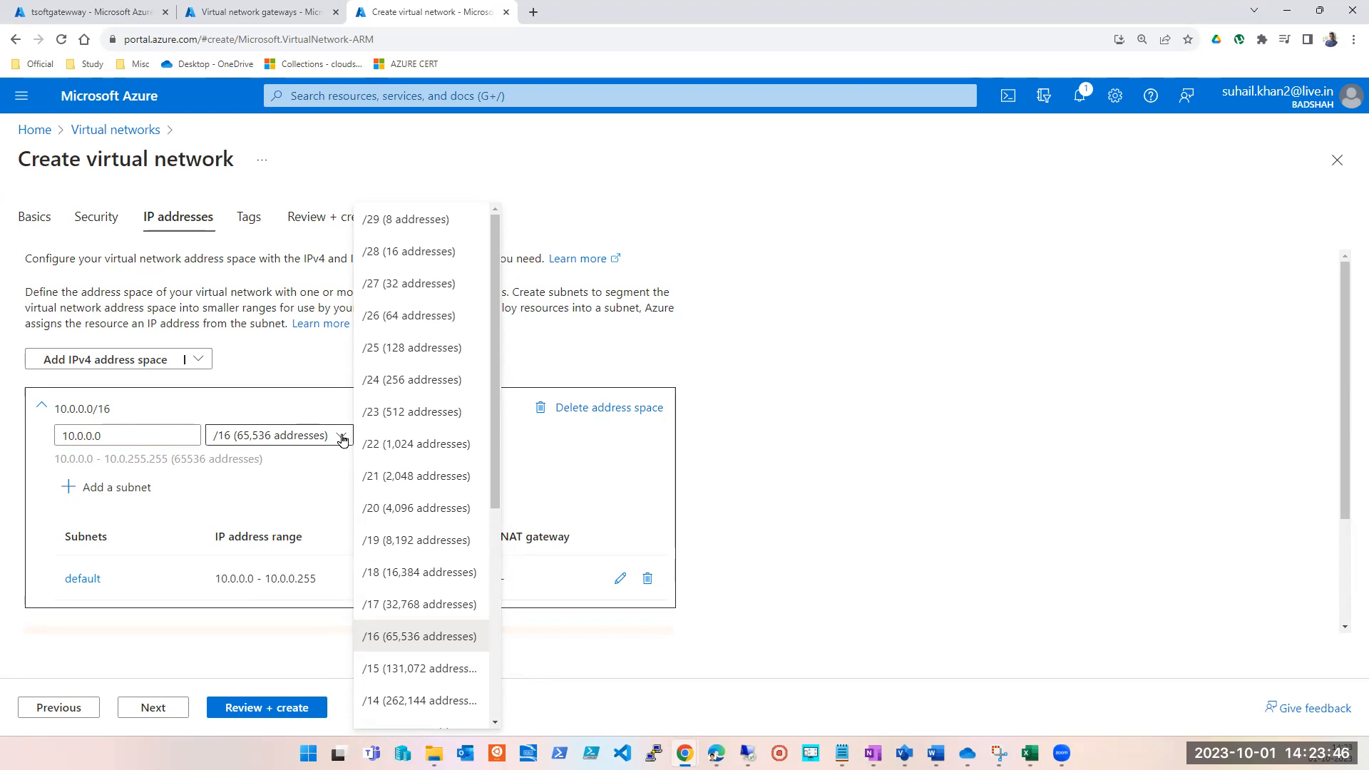
left_click(427, 510)
left_click(1077, 385)
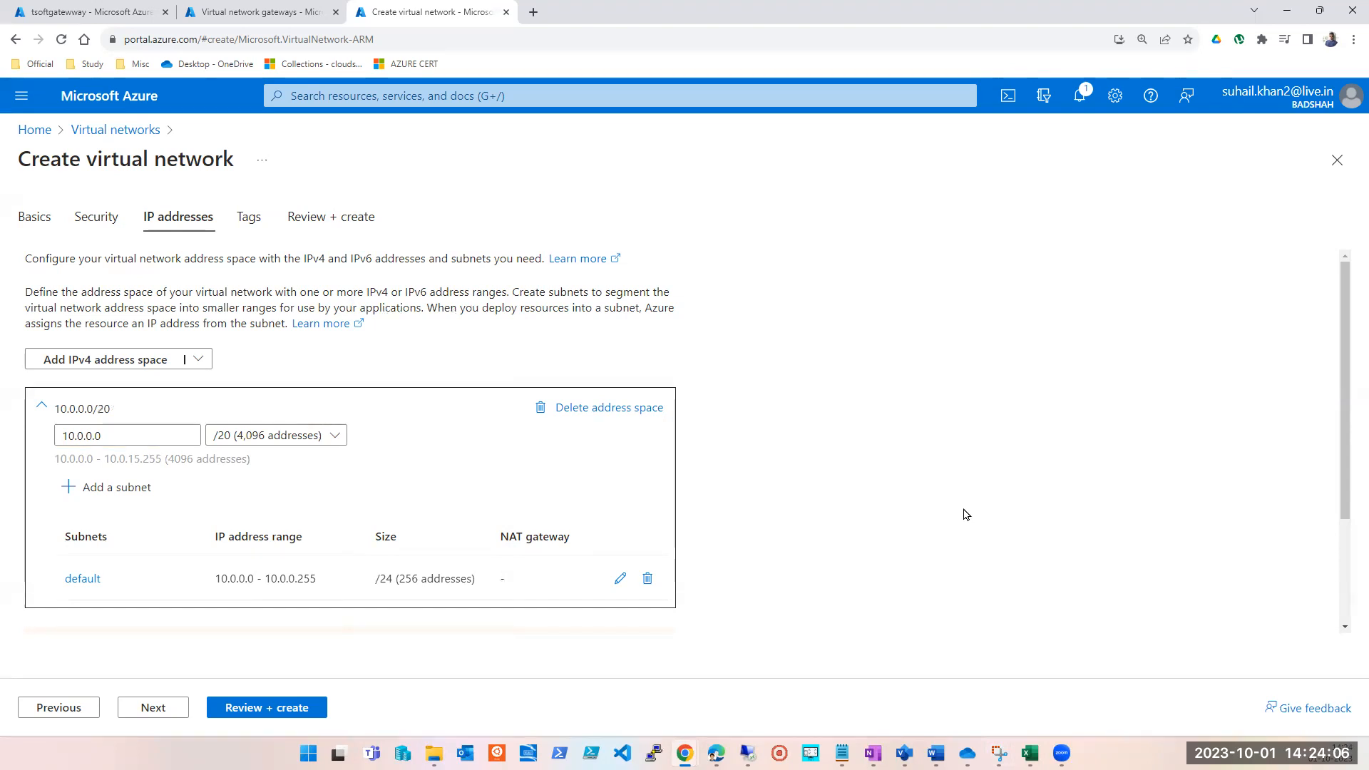
left_click(709, 79)
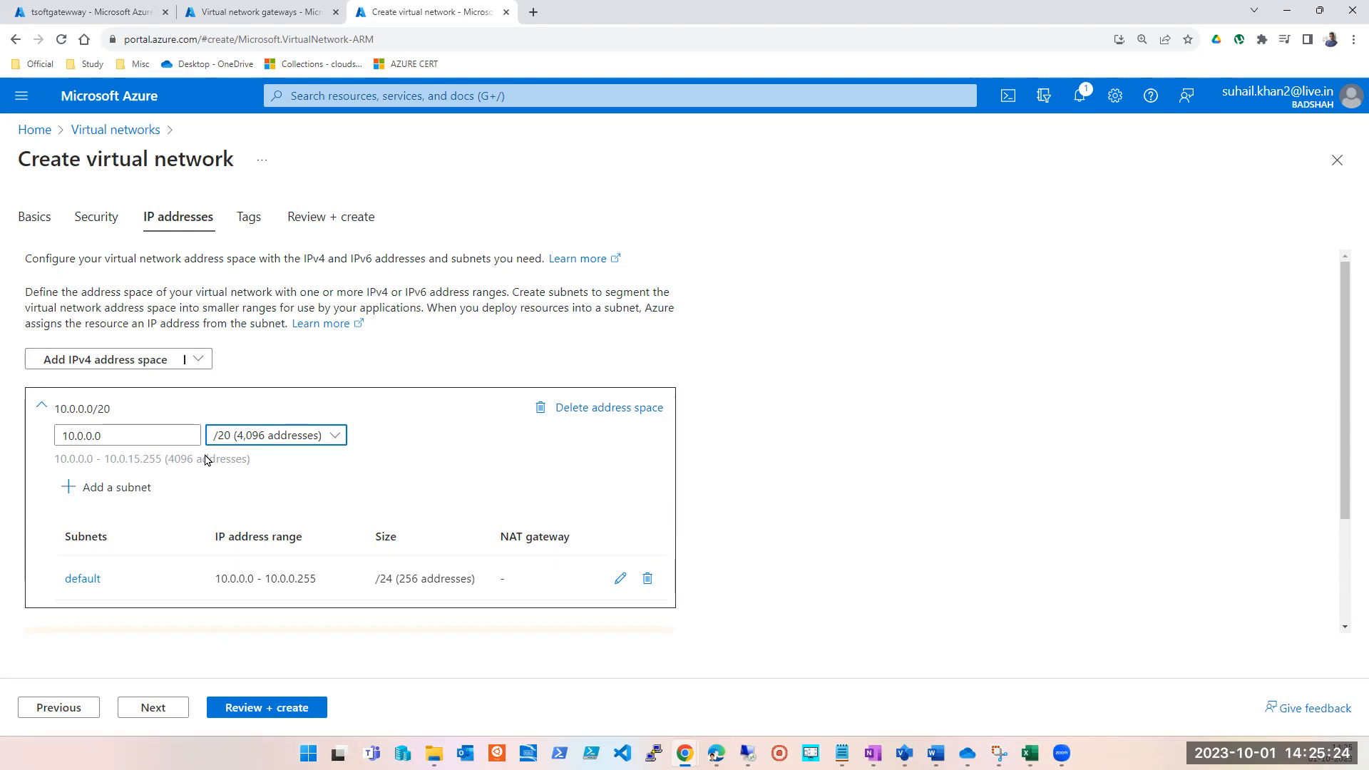
Examine the prefix sizes available for the virtual network's 10.0.0.0 address space.
left_click(275, 438)
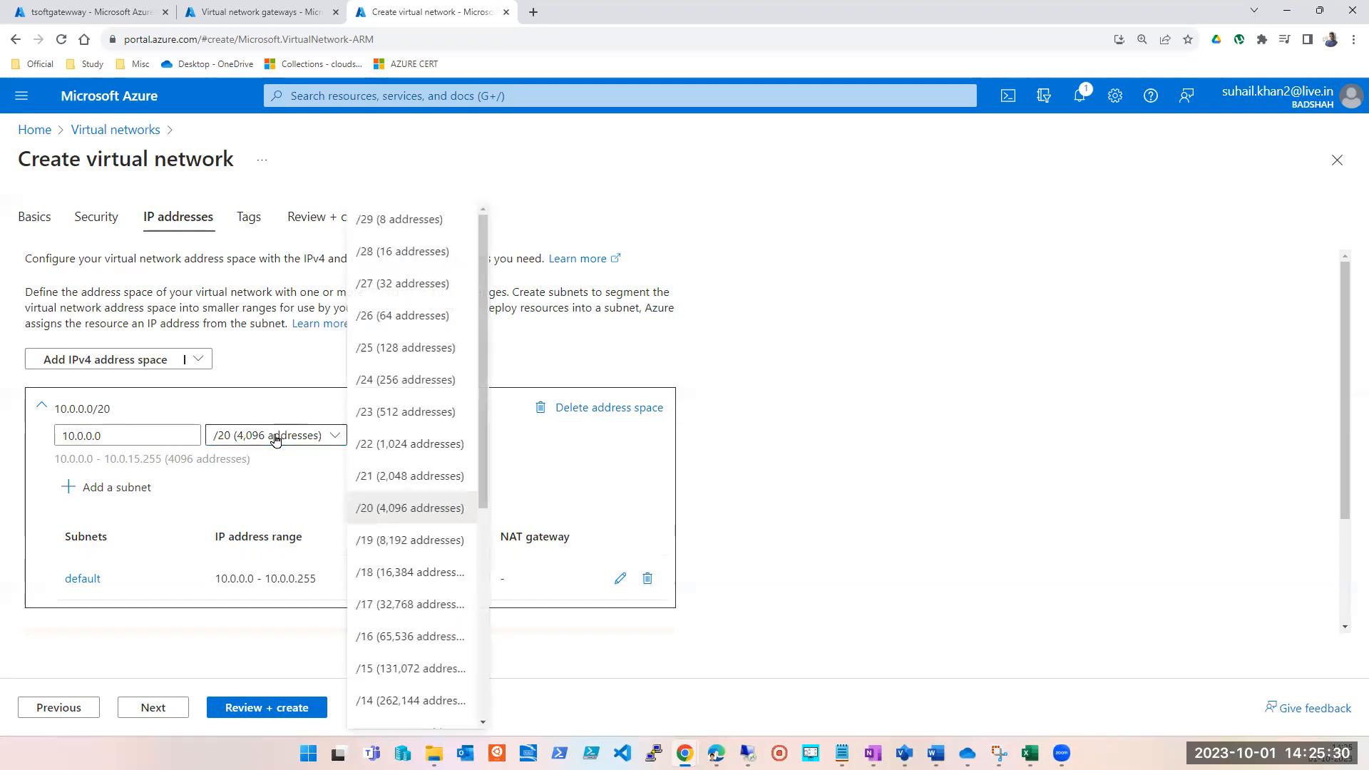
left_click(130, 432)
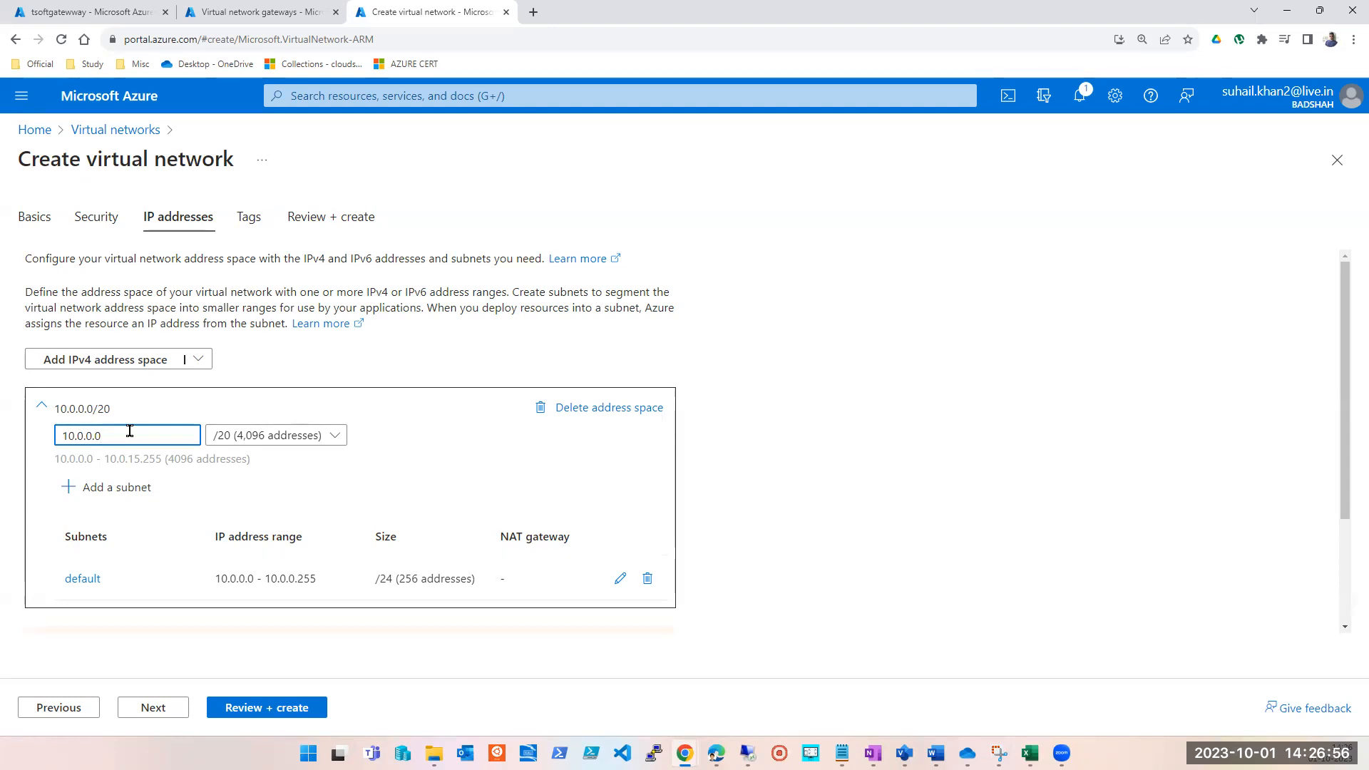
left_click(258, 441)
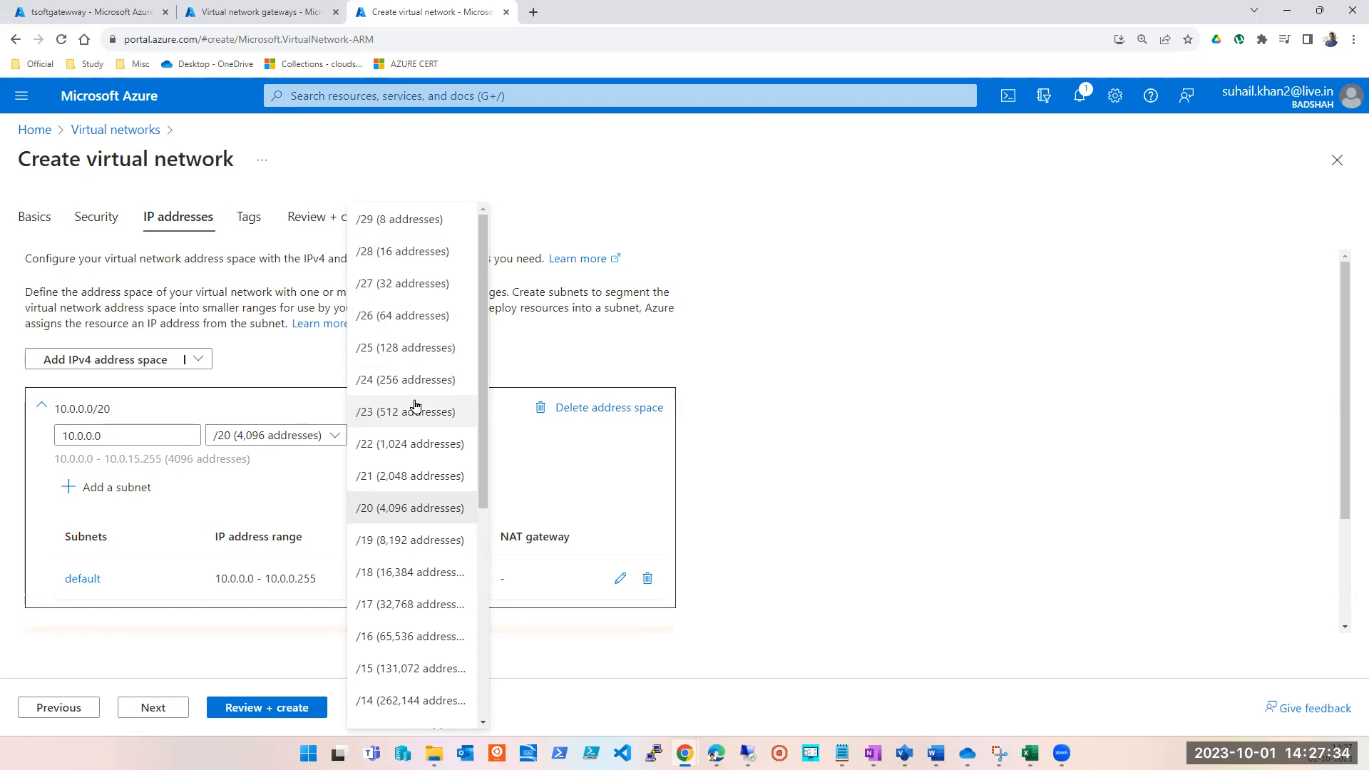
left_click(311, 470)
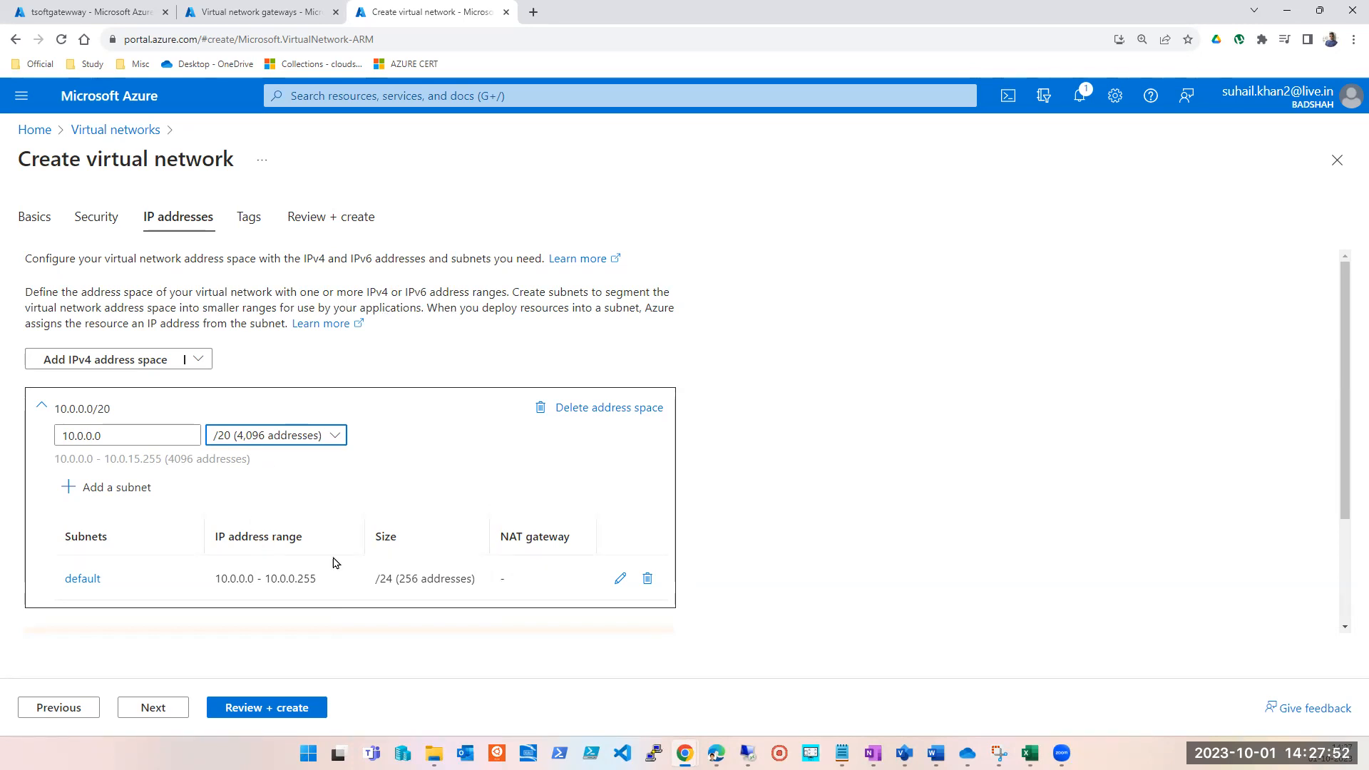
Open the default subnet for editing and compare its available sizes with the address space size.
left_click(620, 578)
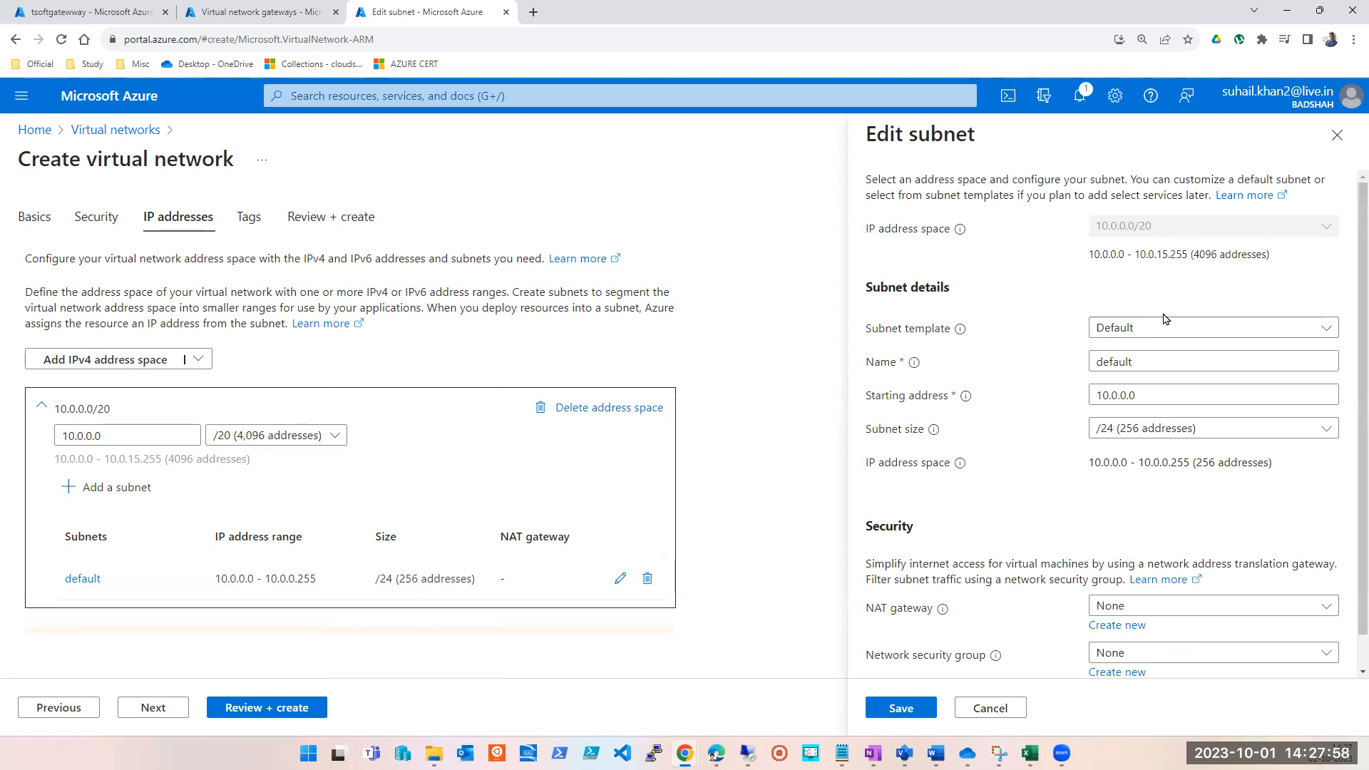
left_click(1146, 428)
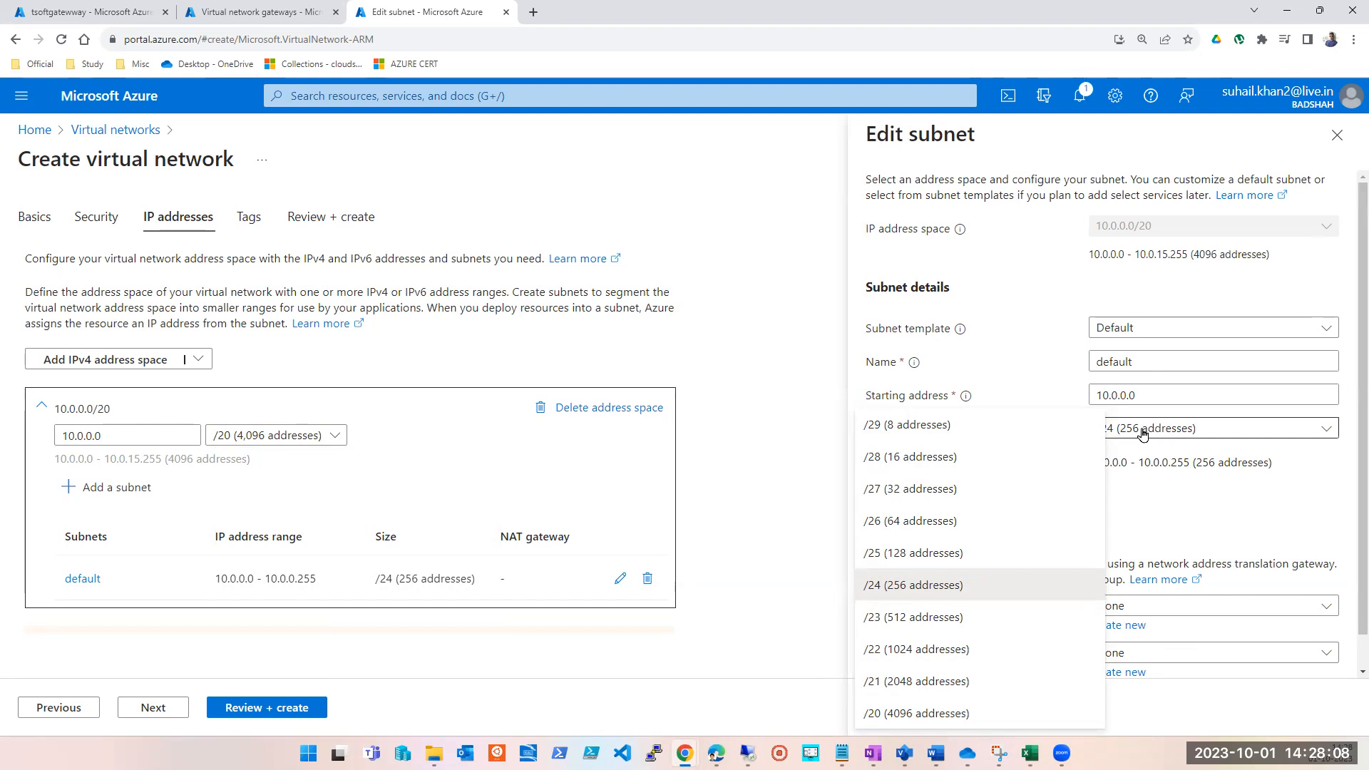
left_click(948, 587)
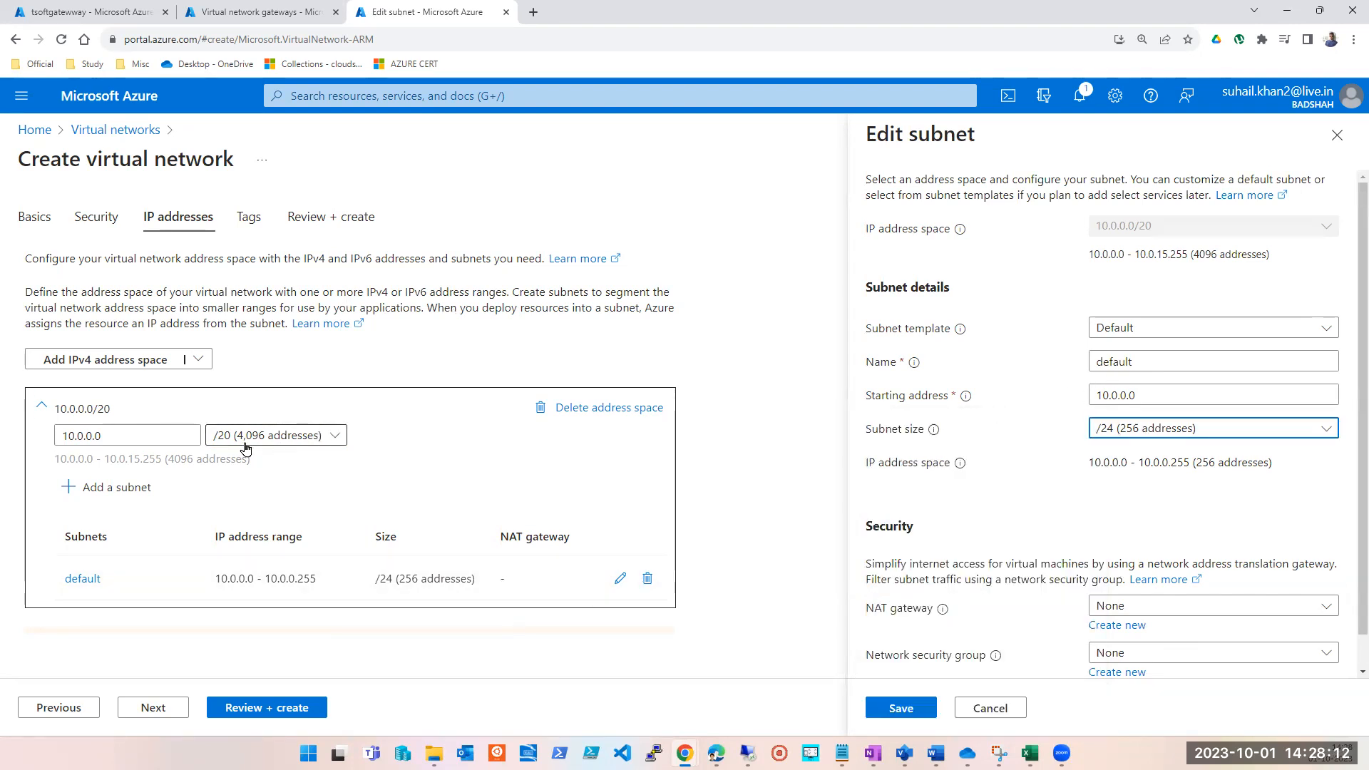
left_click(1254, 430)
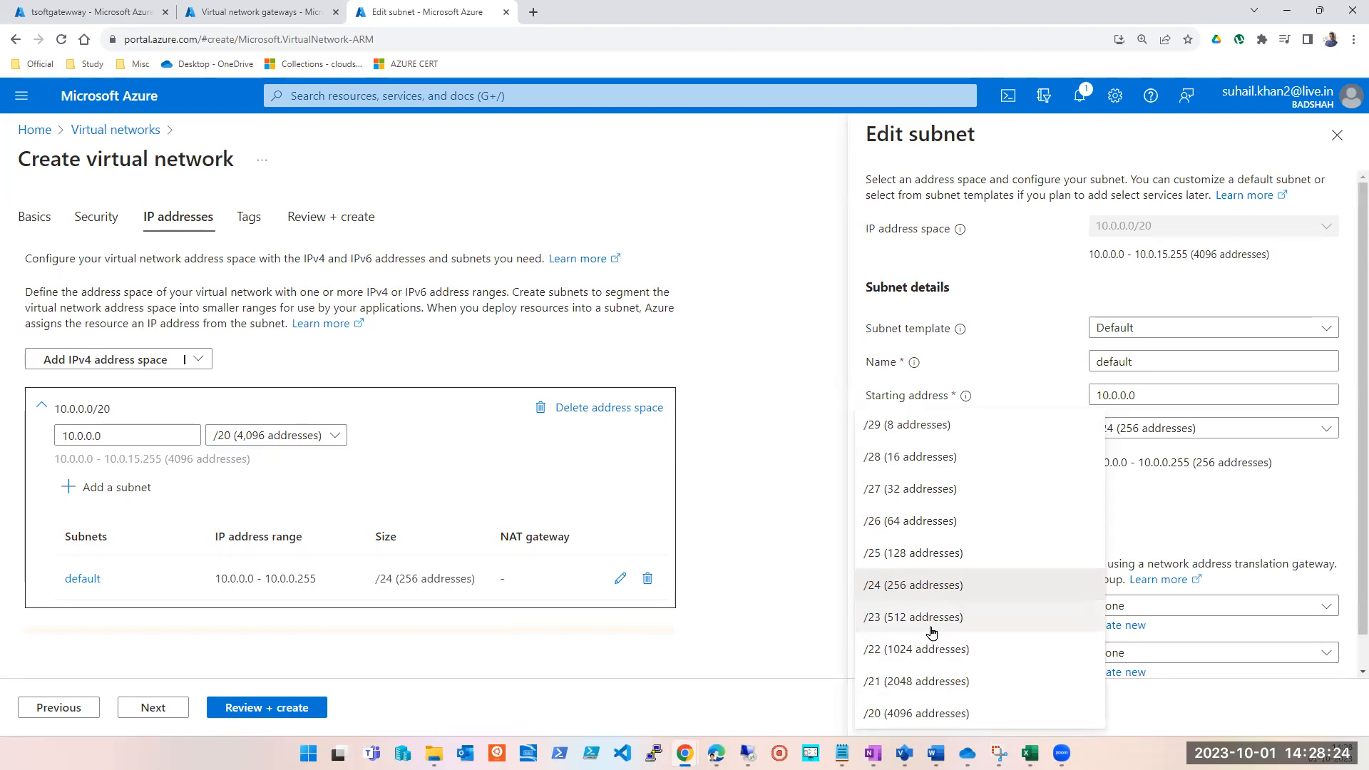
left_click(1177, 433)
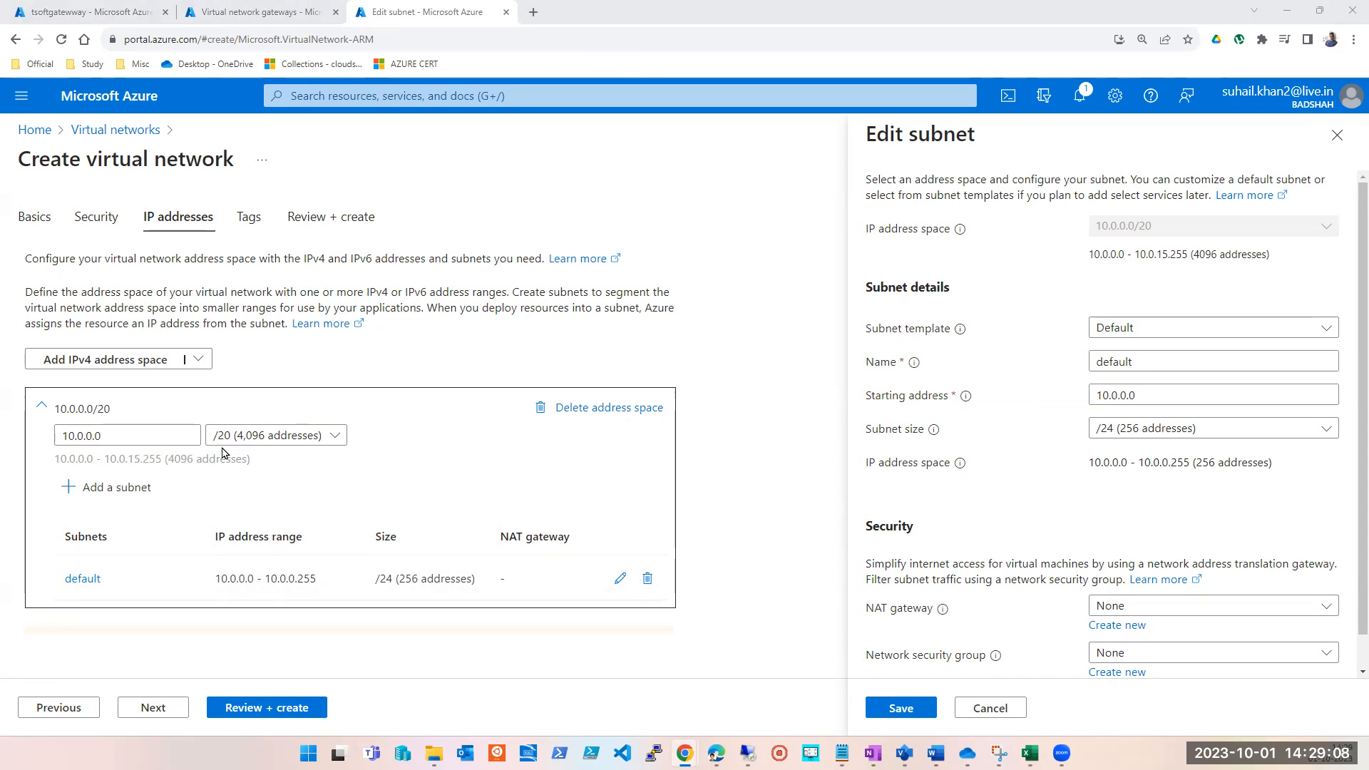
left_click(297, 442)
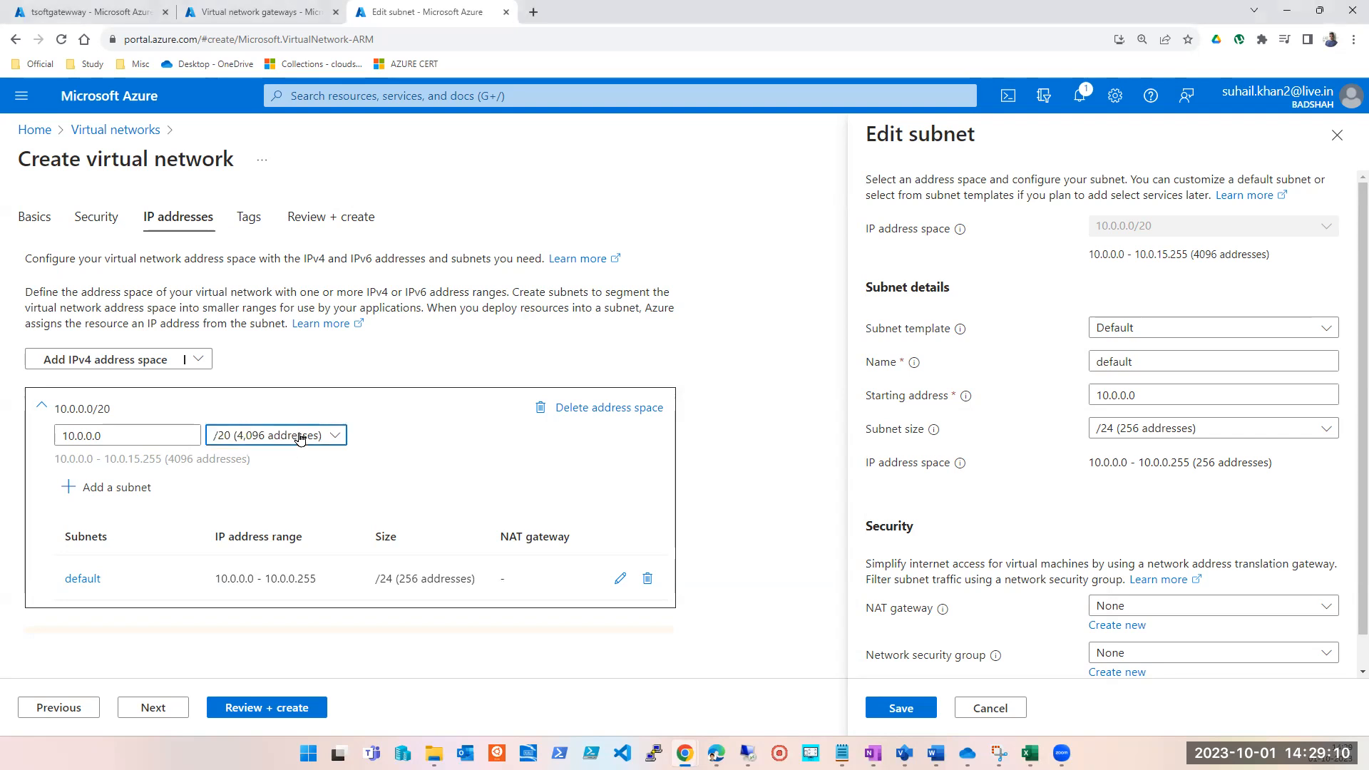
left_click(773, 526)
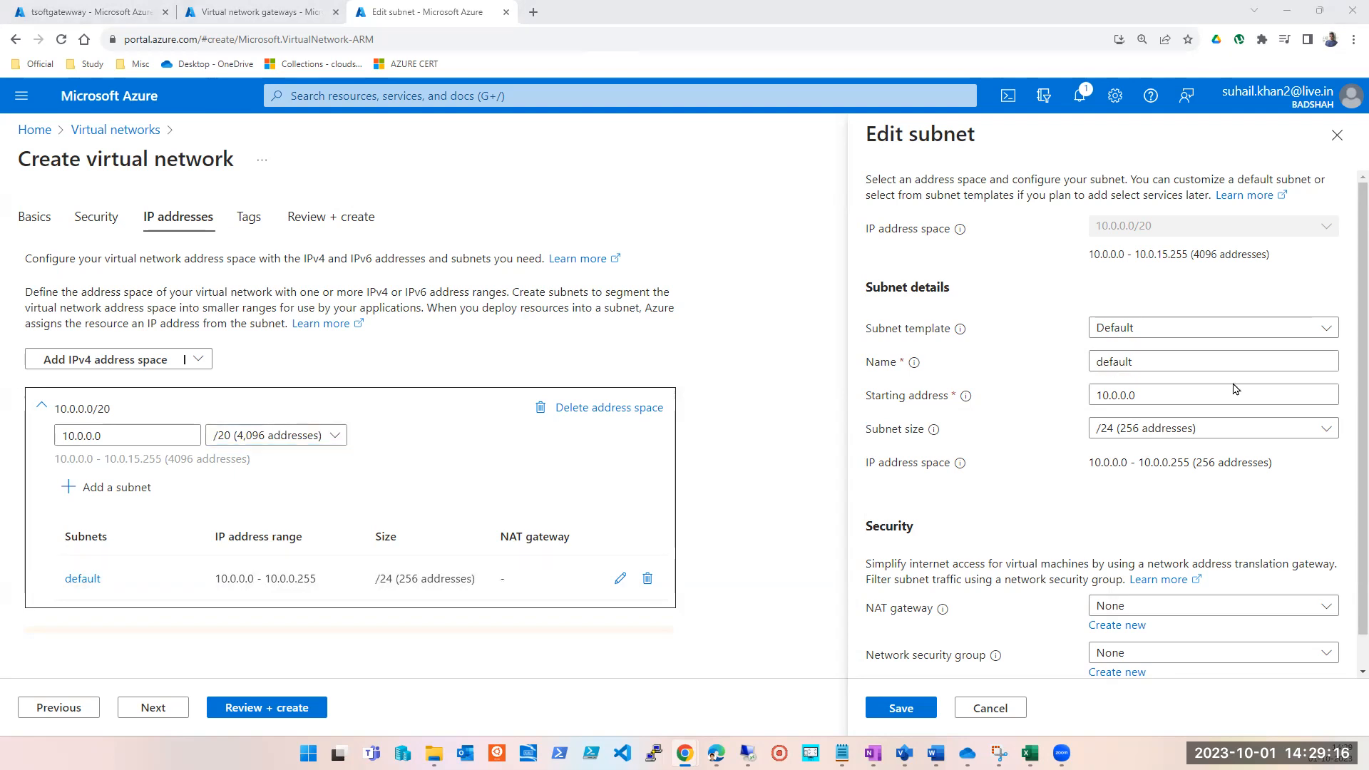
Try the default subnet at sizes /20, /21 and /22, and return it to /24 (256 addresses).
left_click(1203, 428)
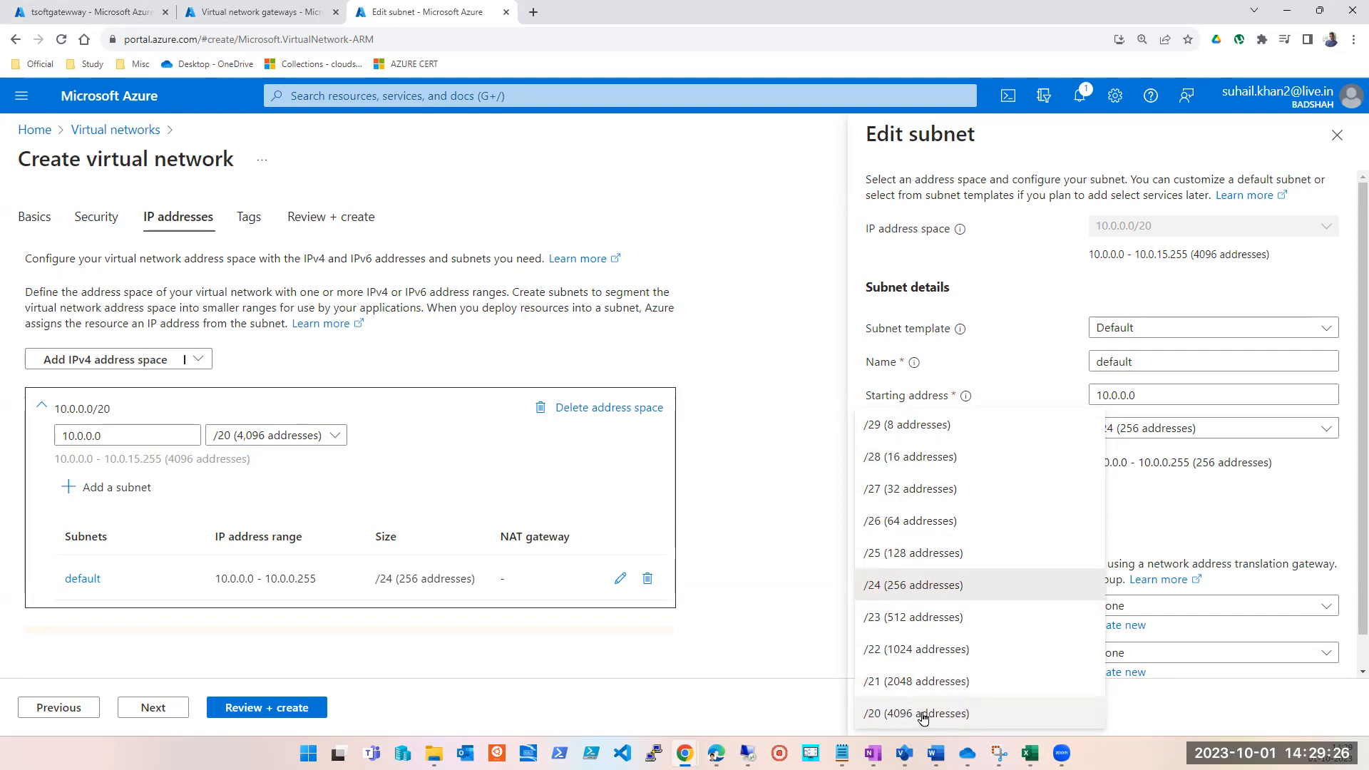
left_click(274, 435)
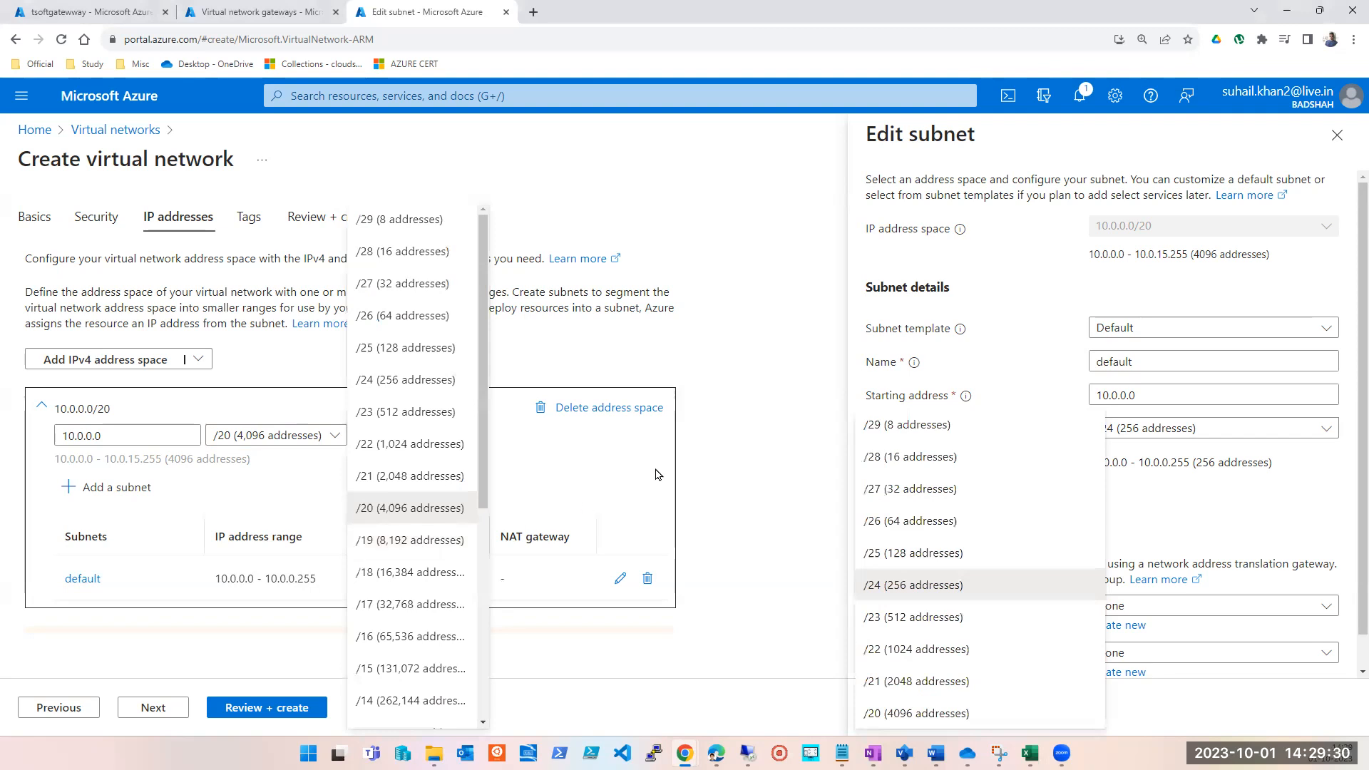
left_click(728, 464)
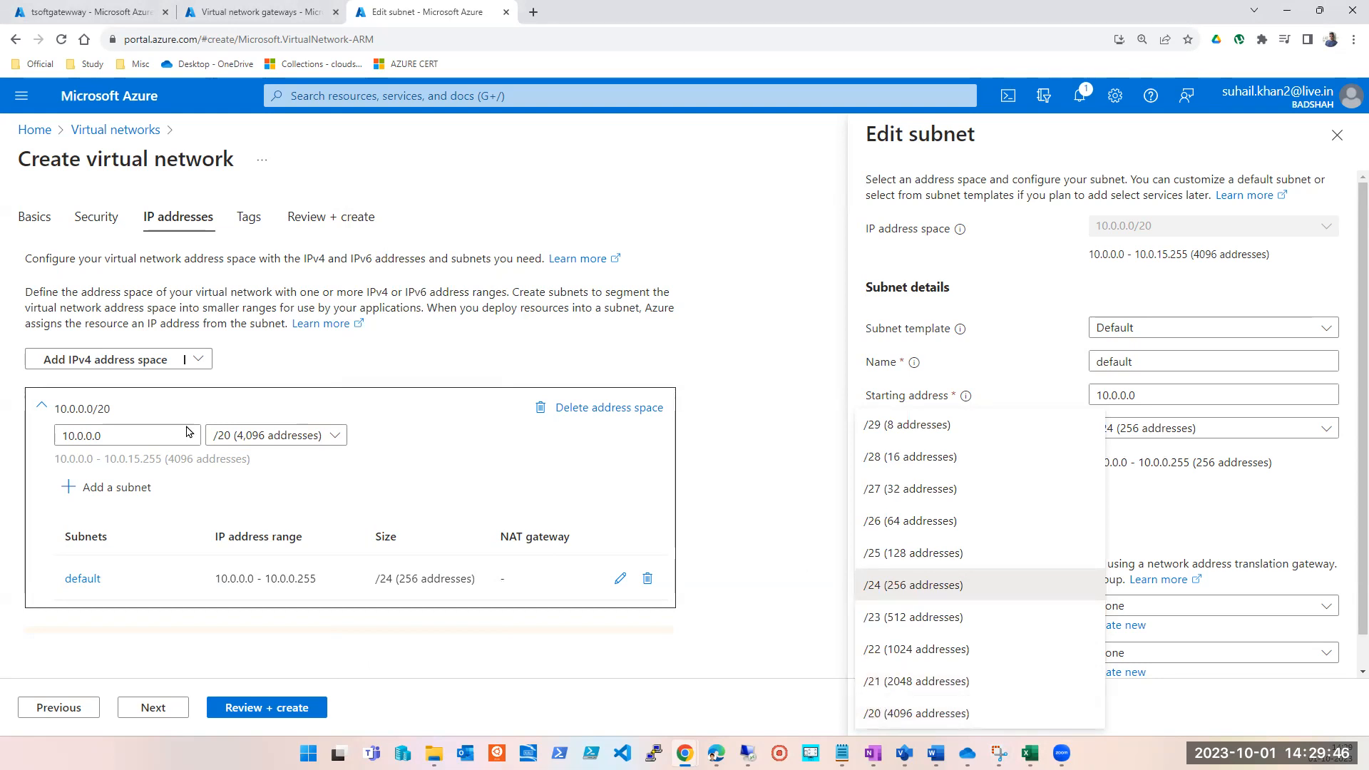
left_click(914, 713)
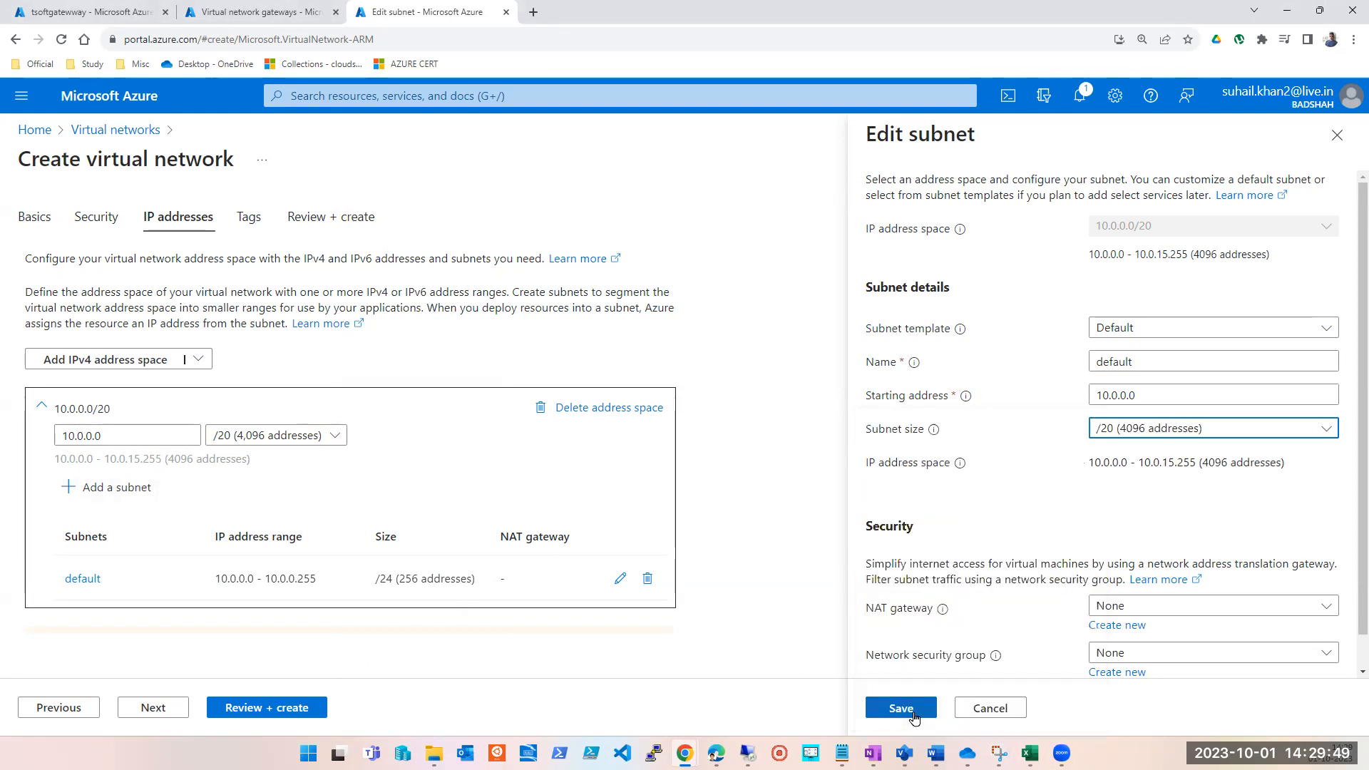
left_click(1234, 430)
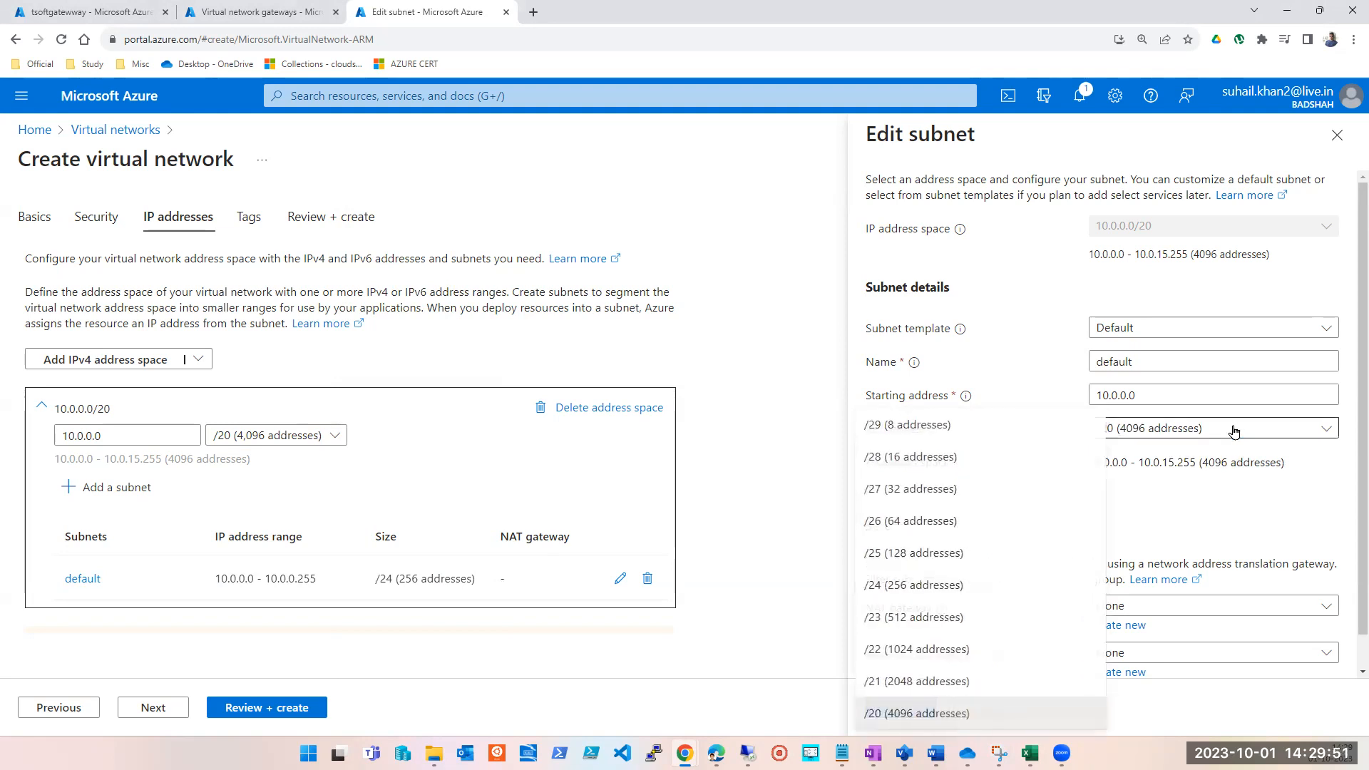
left_click(940, 689)
left_click(1191, 431)
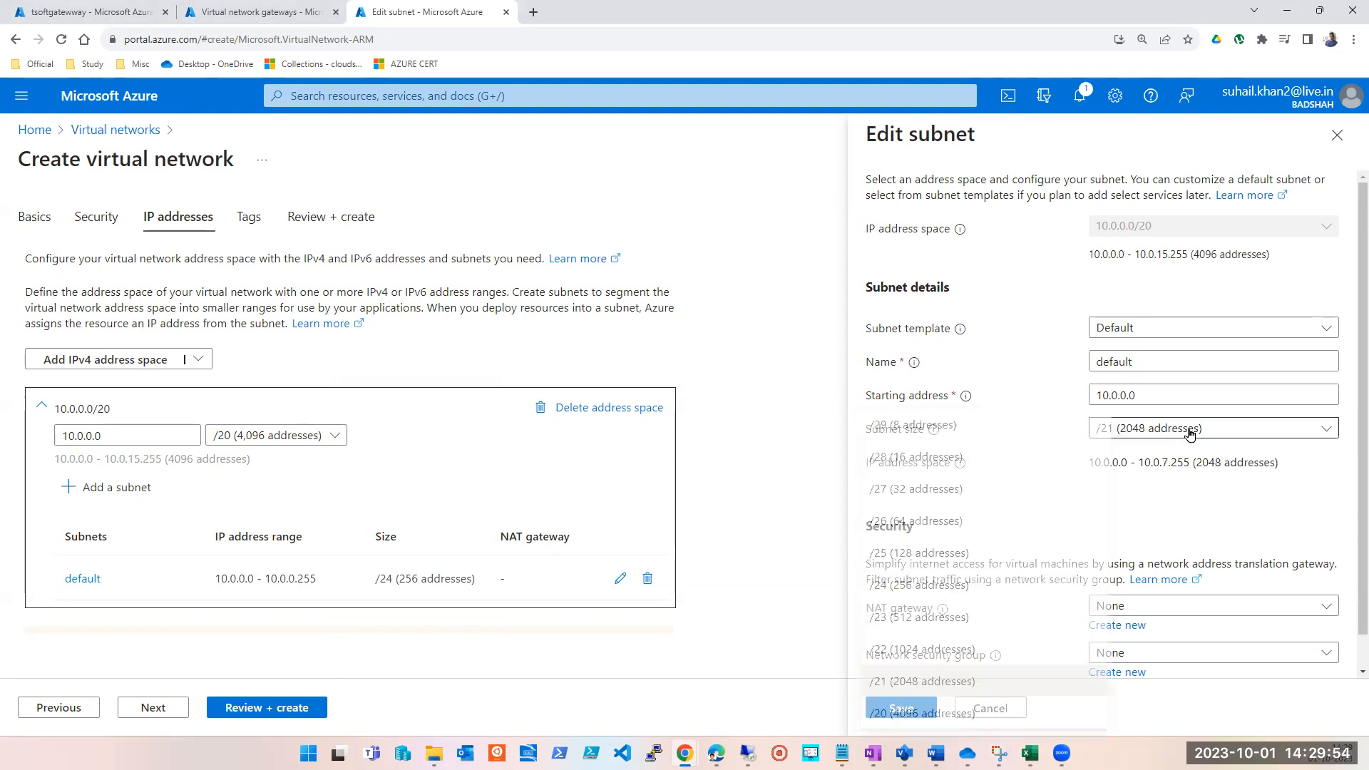
left_click(920, 651)
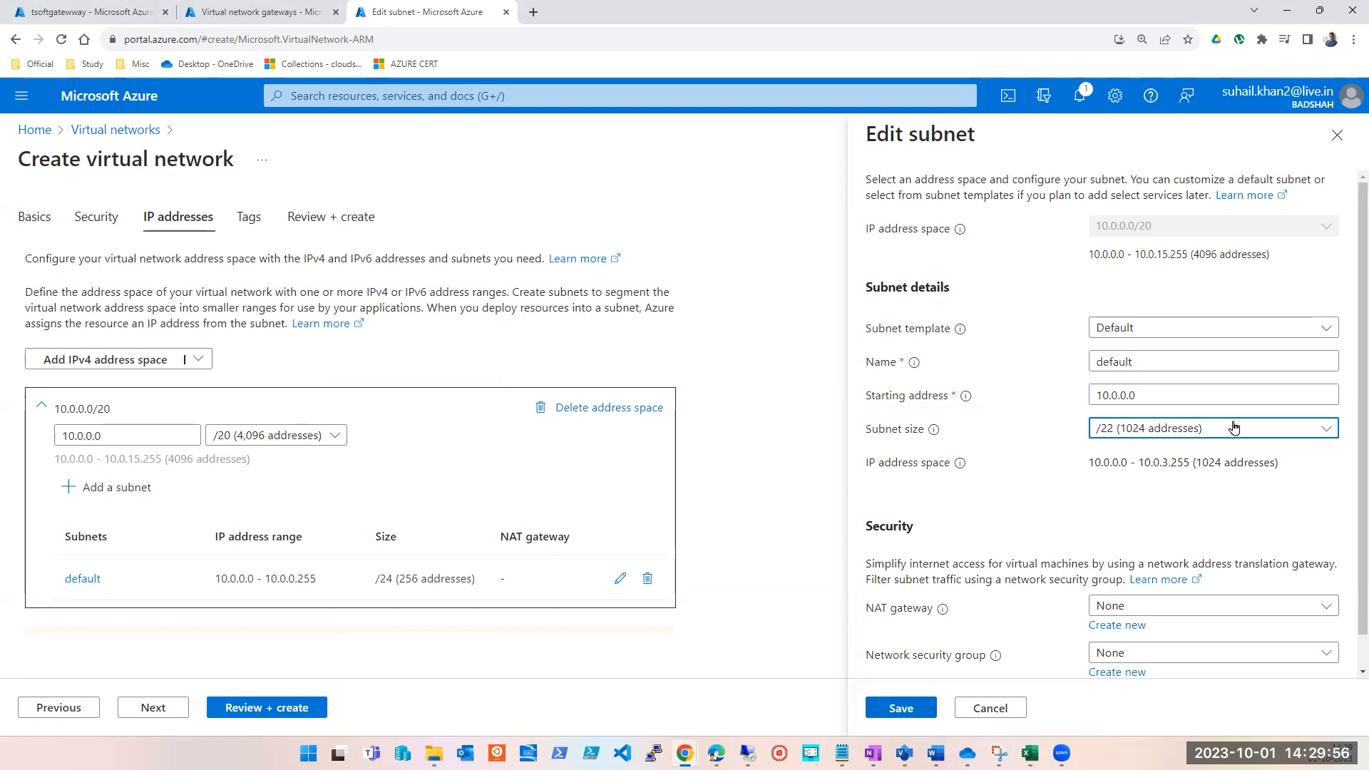
left_click(1224, 436)
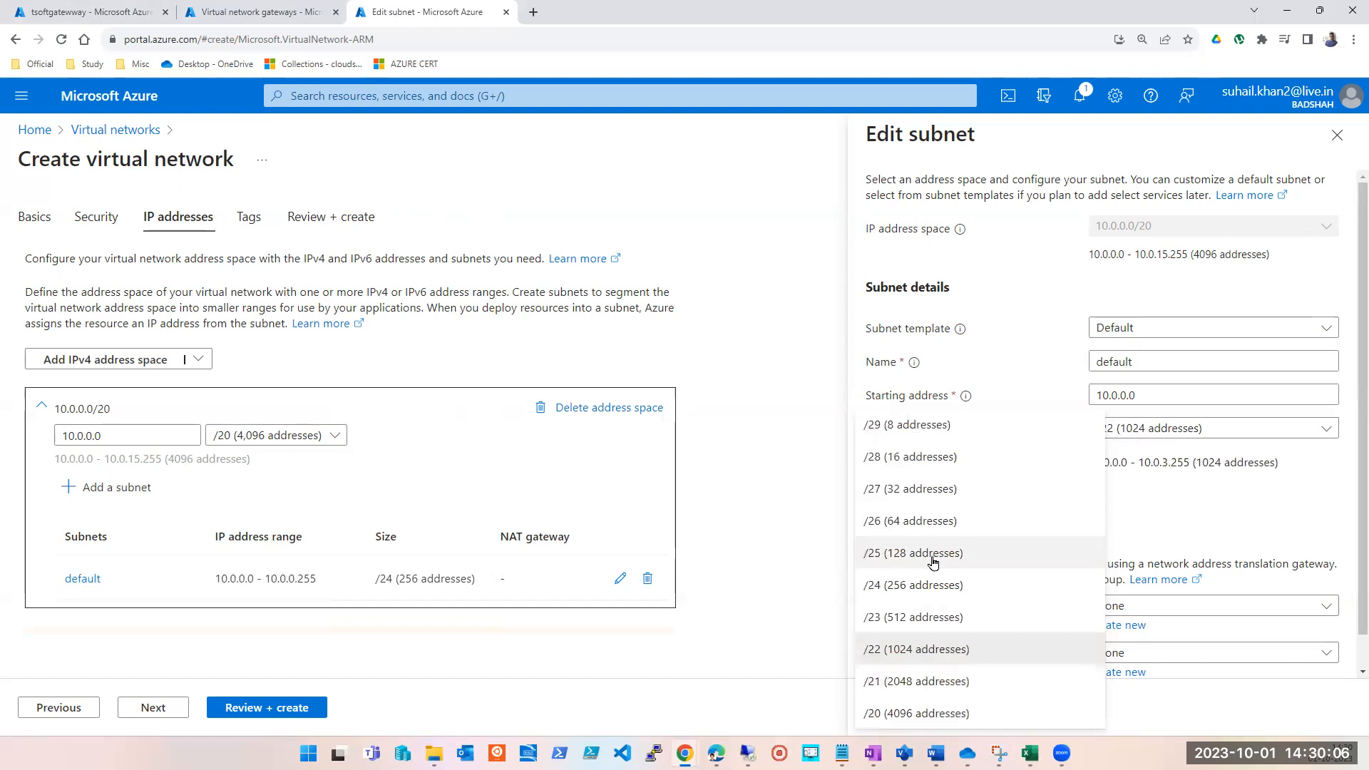
left_click(906, 586)
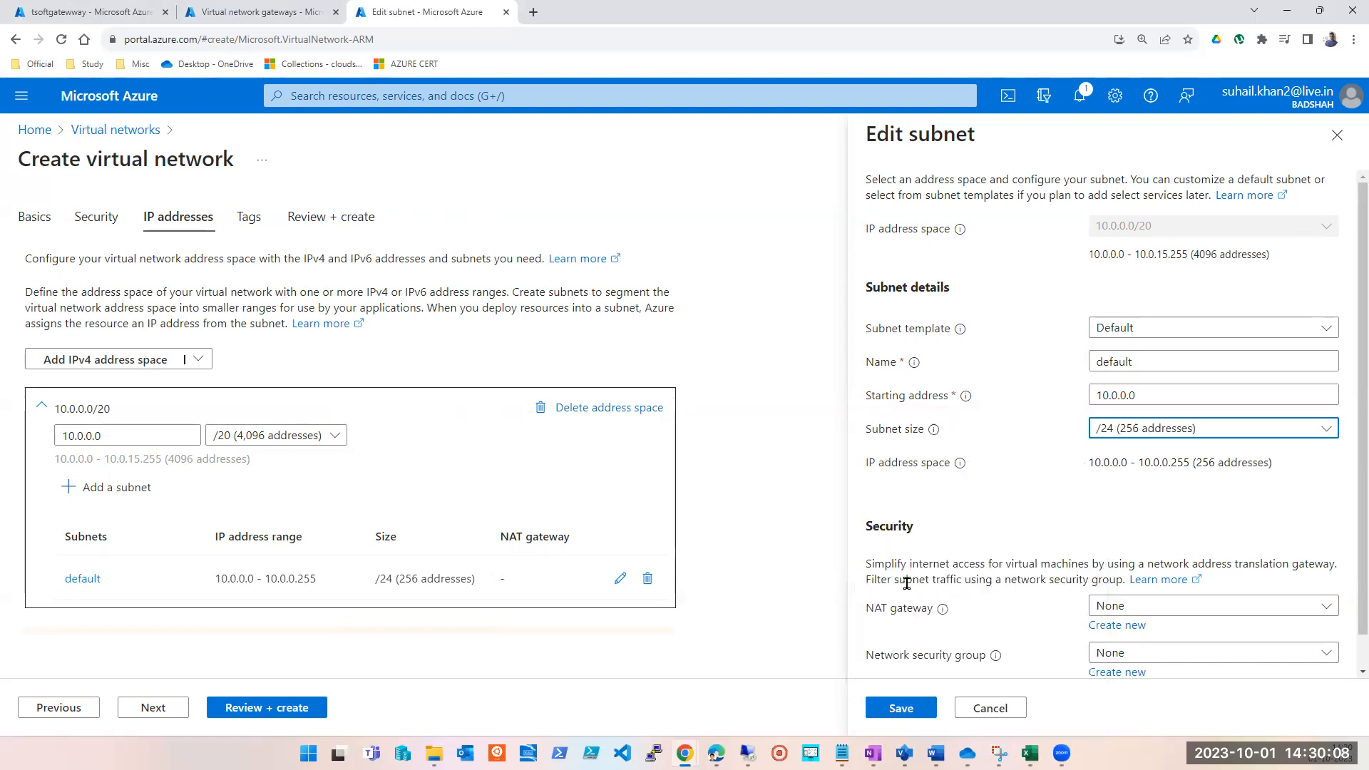
Rename the default subnet as HR and save it, keeping the /24 size.
double_click(1117, 364)
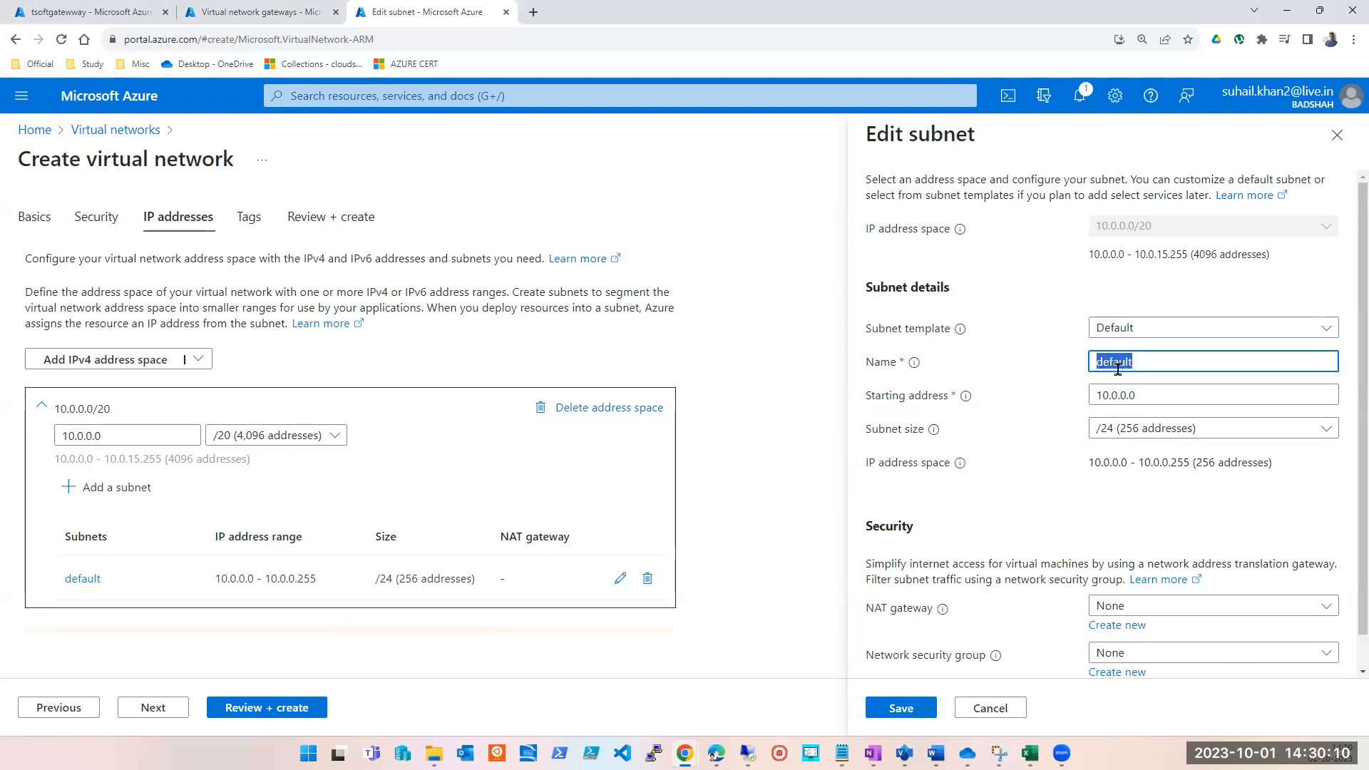
type("HR")
scroll(963, 581, "down", 1)
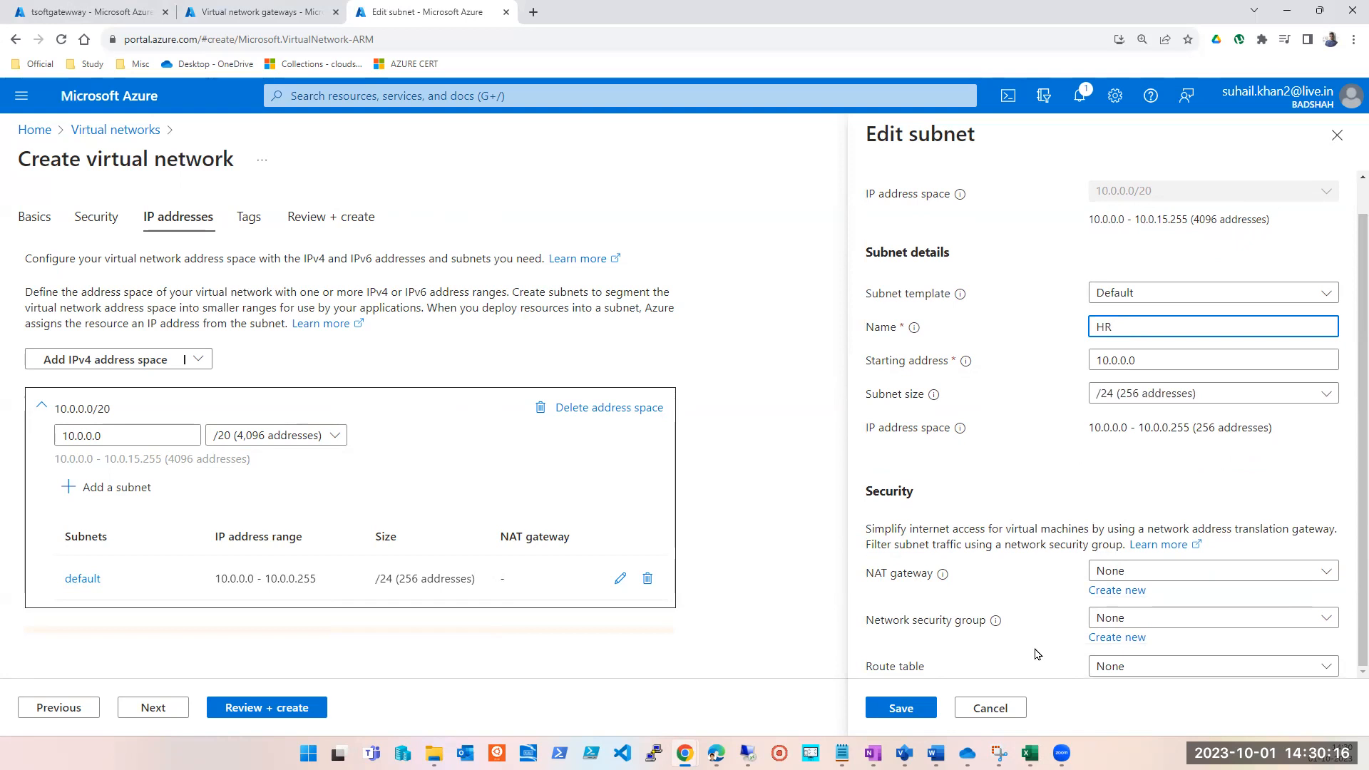
scroll(1109, 570, "up", 1)
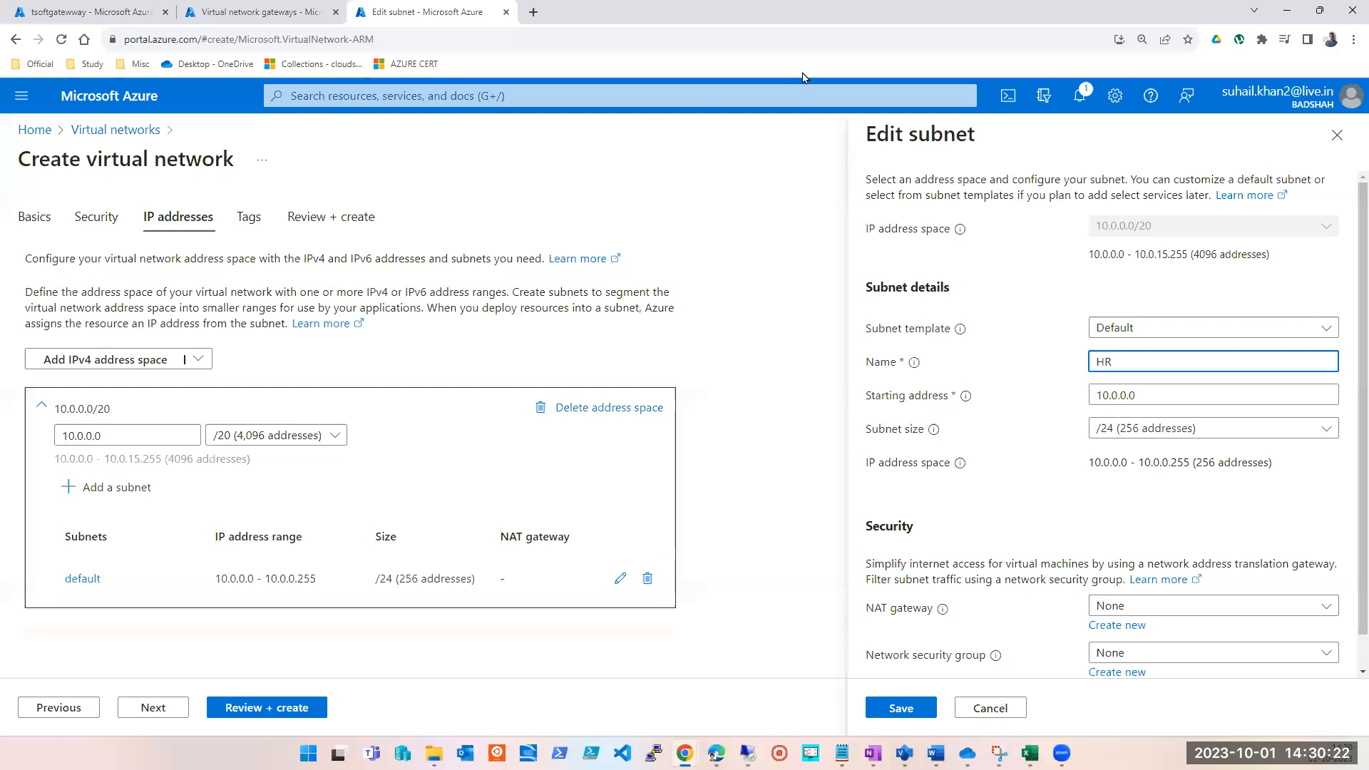
left_click(1019, 50)
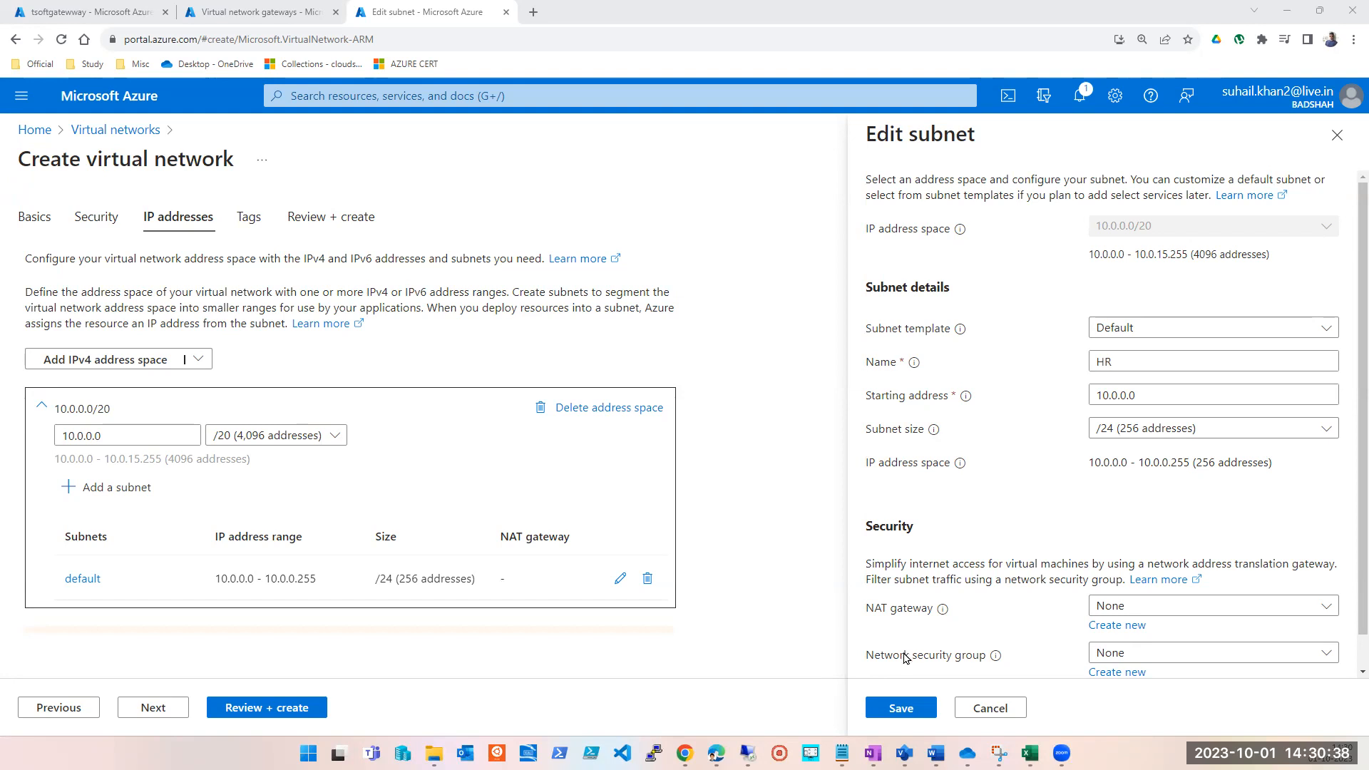
left_click(901, 707)
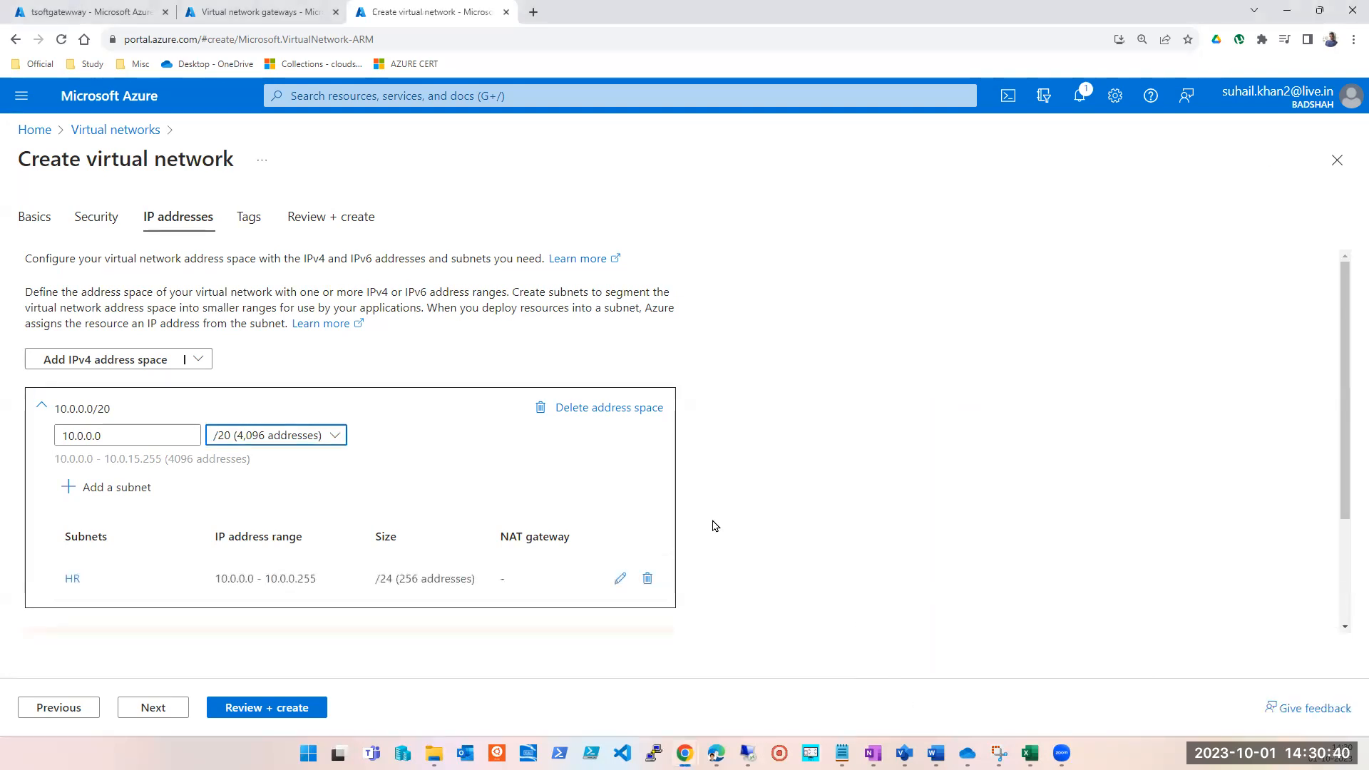
Try a new subnet starting at 10.0.1.0 with size /21 (2048 addresses), and cancel it.
scroll(712, 528, "down", 2)
left_click(69, 335)
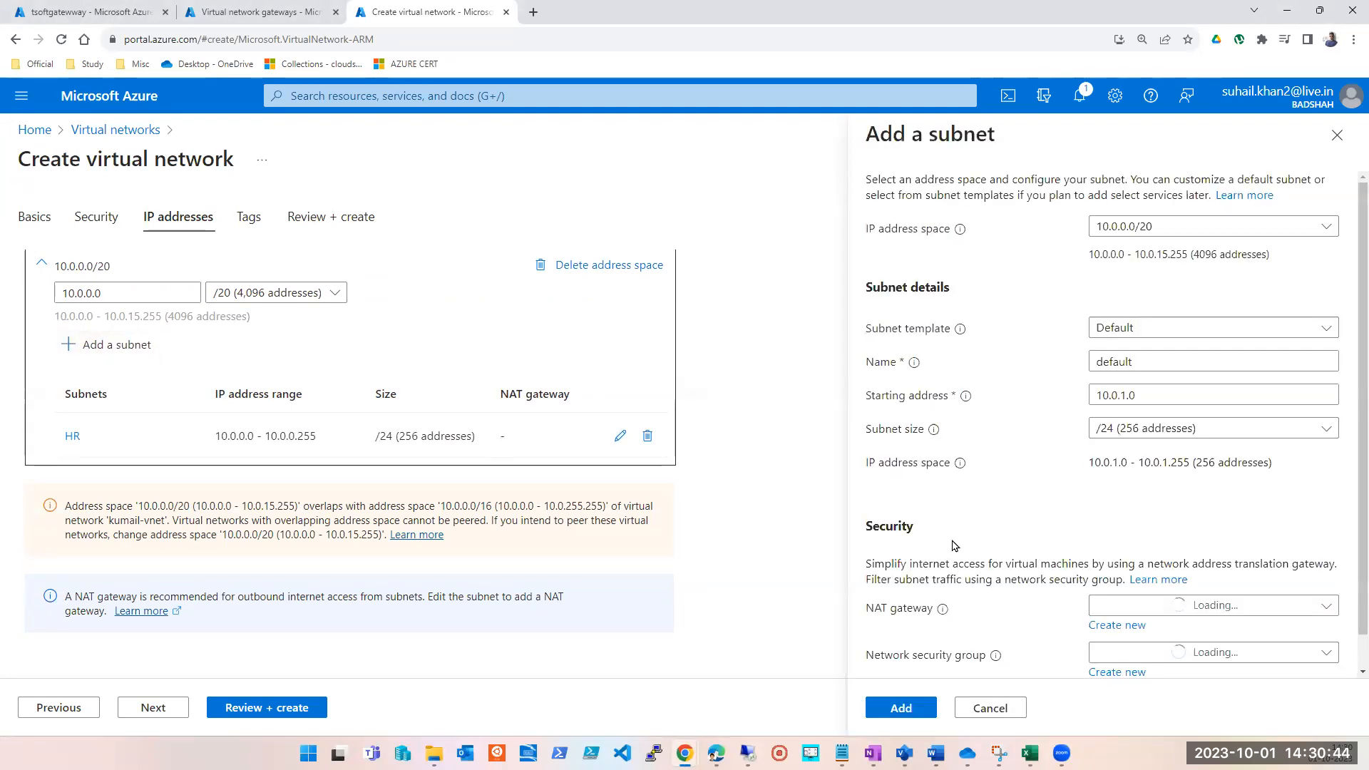
left_click(1138, 430)
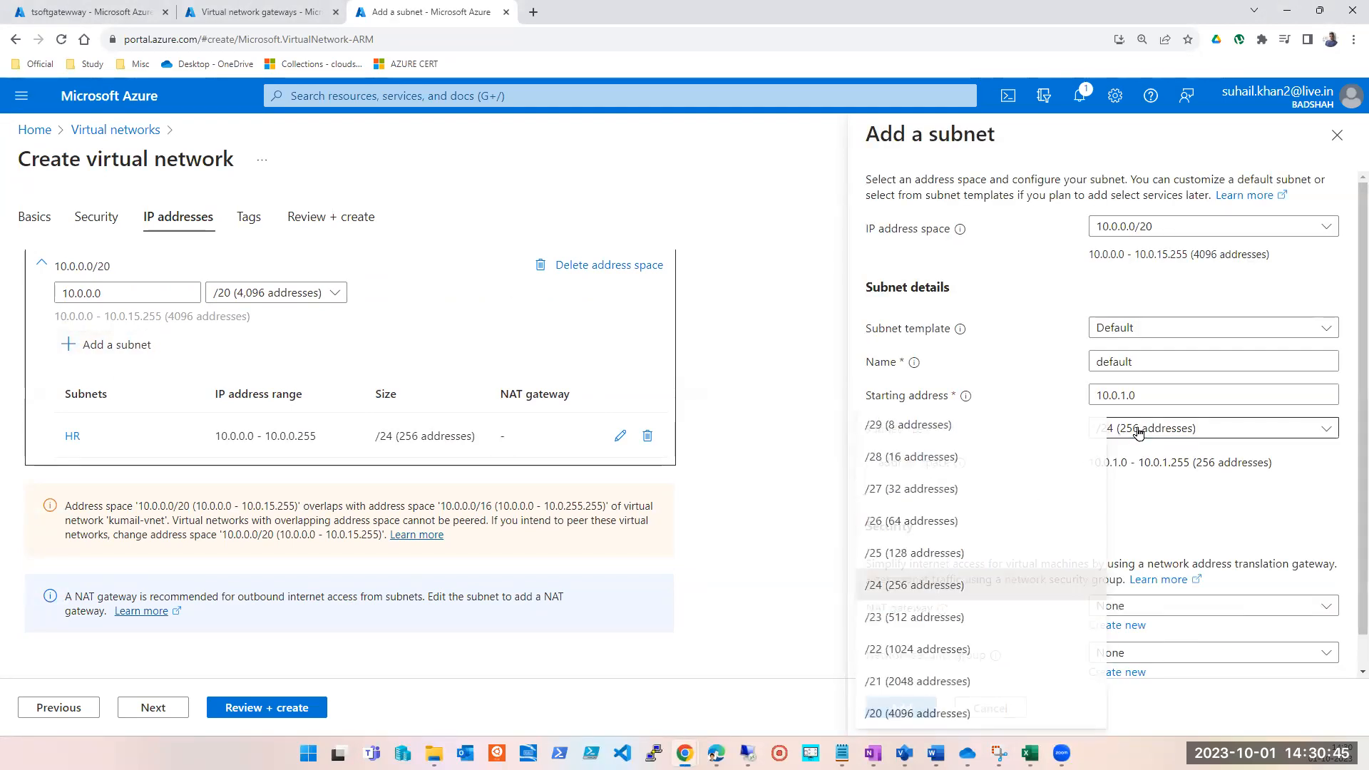
left_click(904, 681)
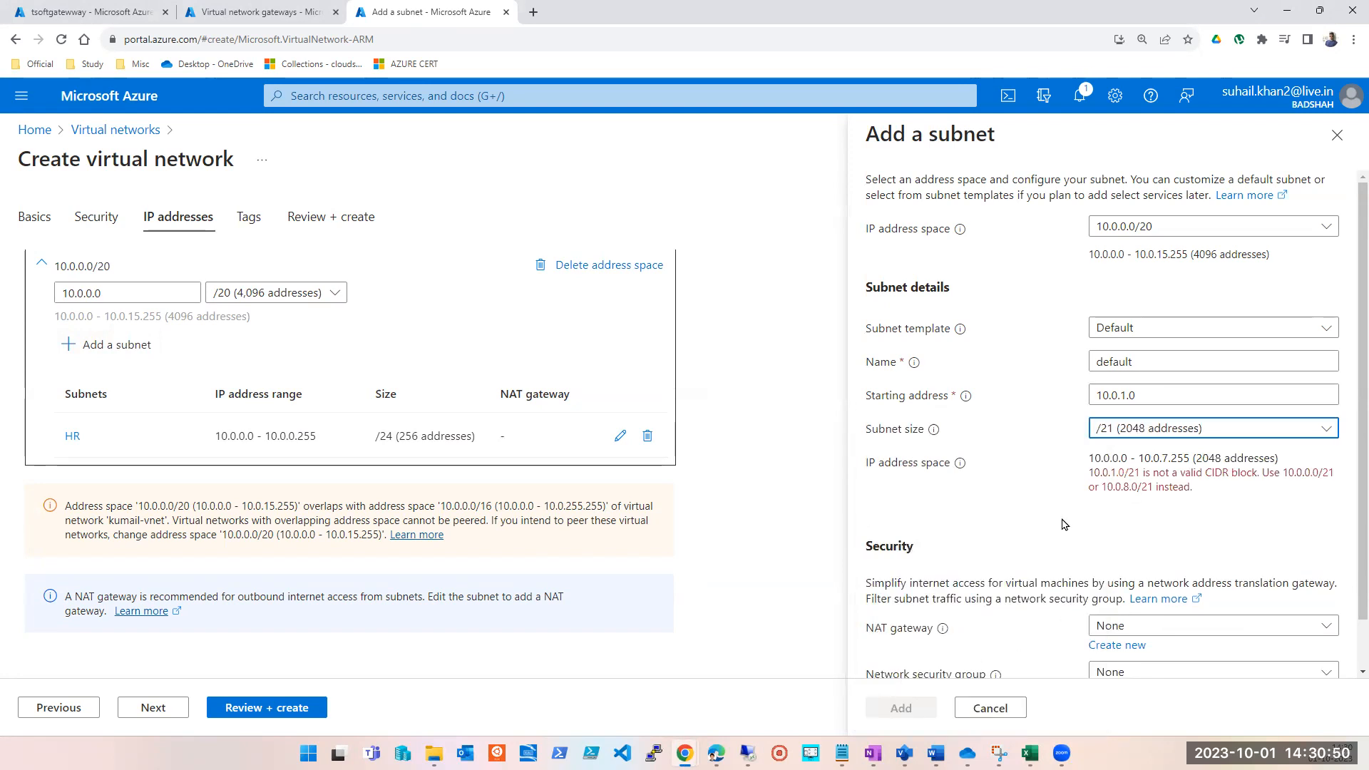
scroll(1069, 520, "down", 1)
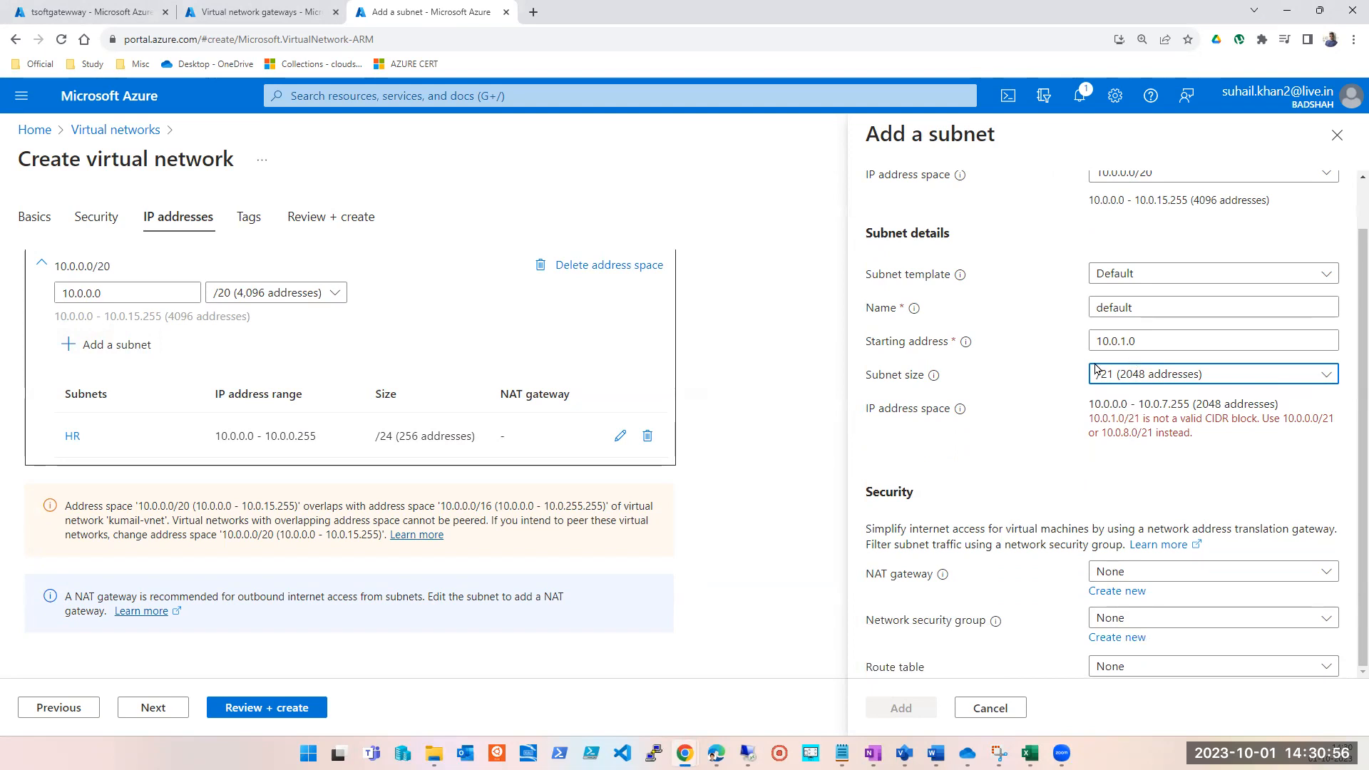
left_click(991, 709)
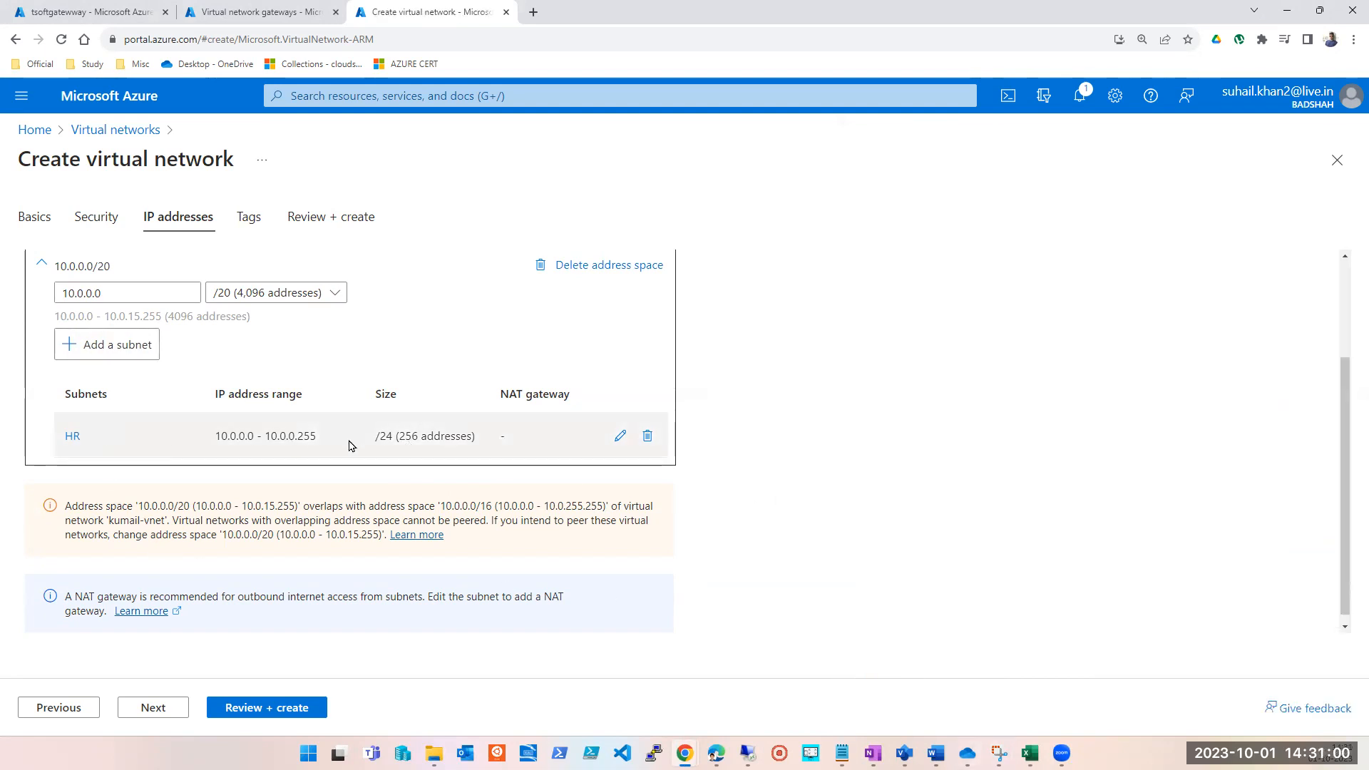
Review the HR subnet's settings and the Site-Site VPN diagram in Visio, and return to the portal's list of subnets.
left_click(620, 437)
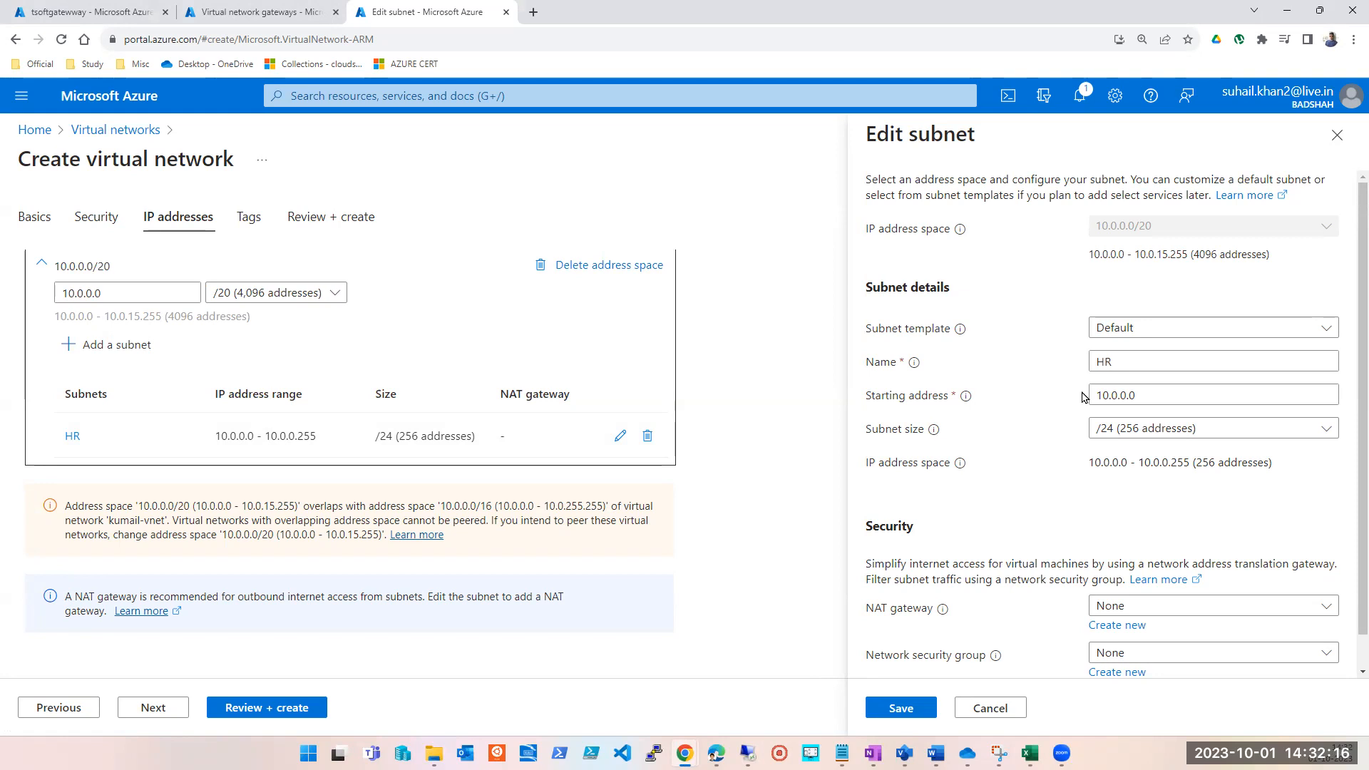
left_click(904, 752)
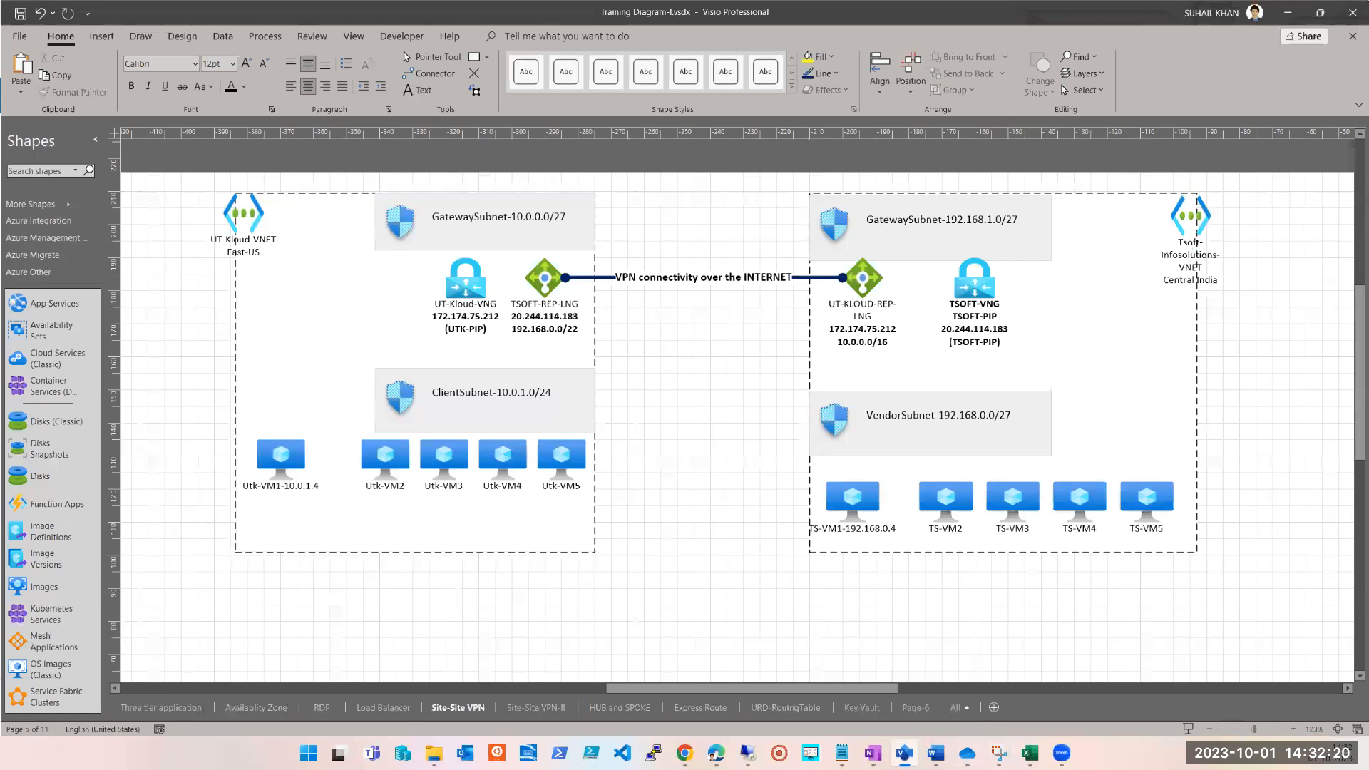
left_click(904, 753)
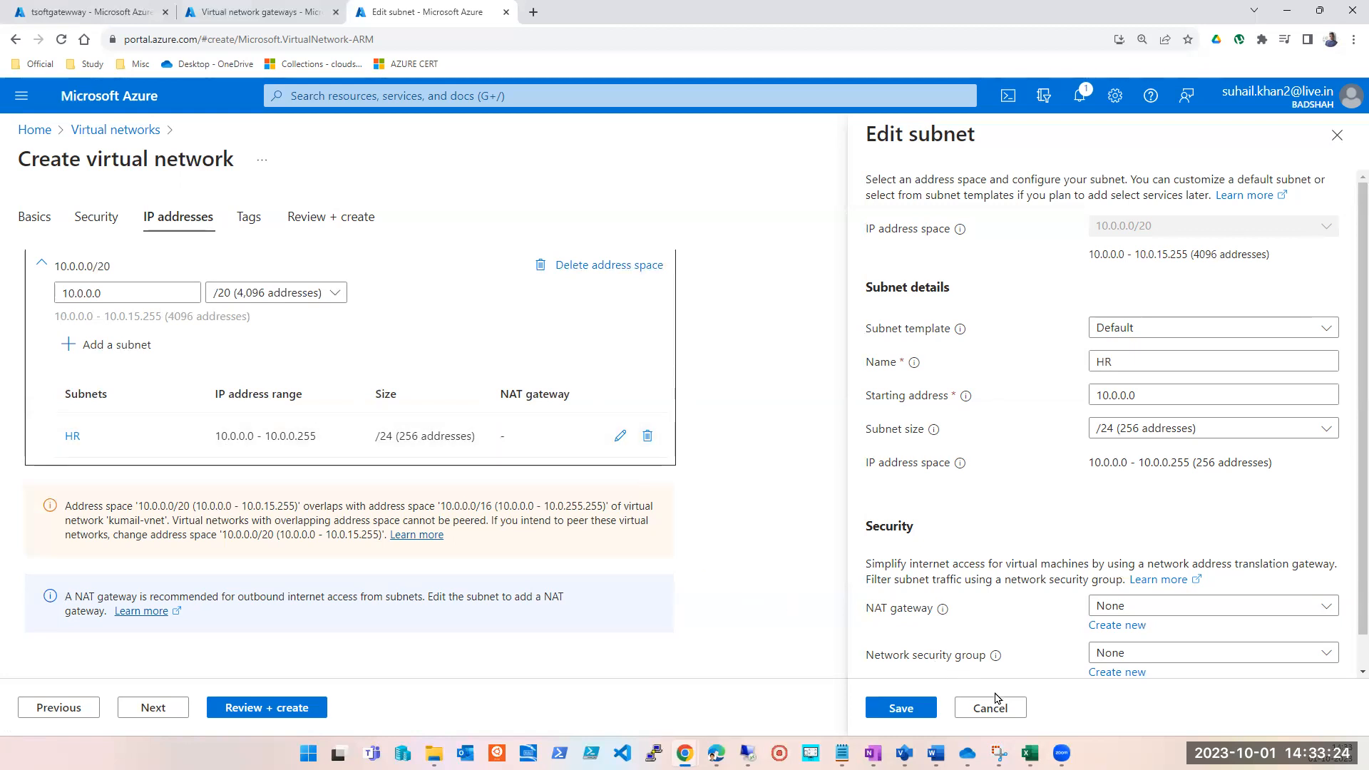
left_click(1336, 137)
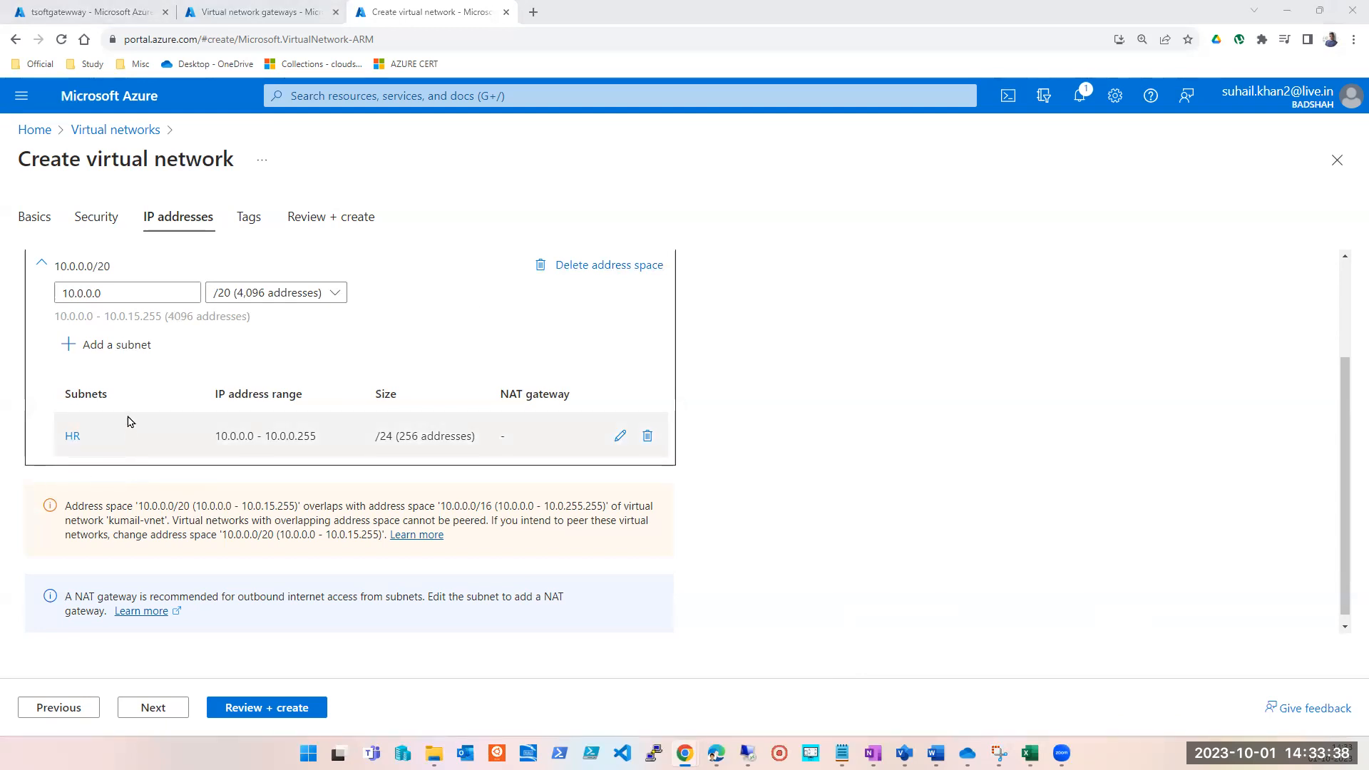
Start a second subnet in the 10.0.0.0/20 address space and name it Legal.
left_click(112, 360)
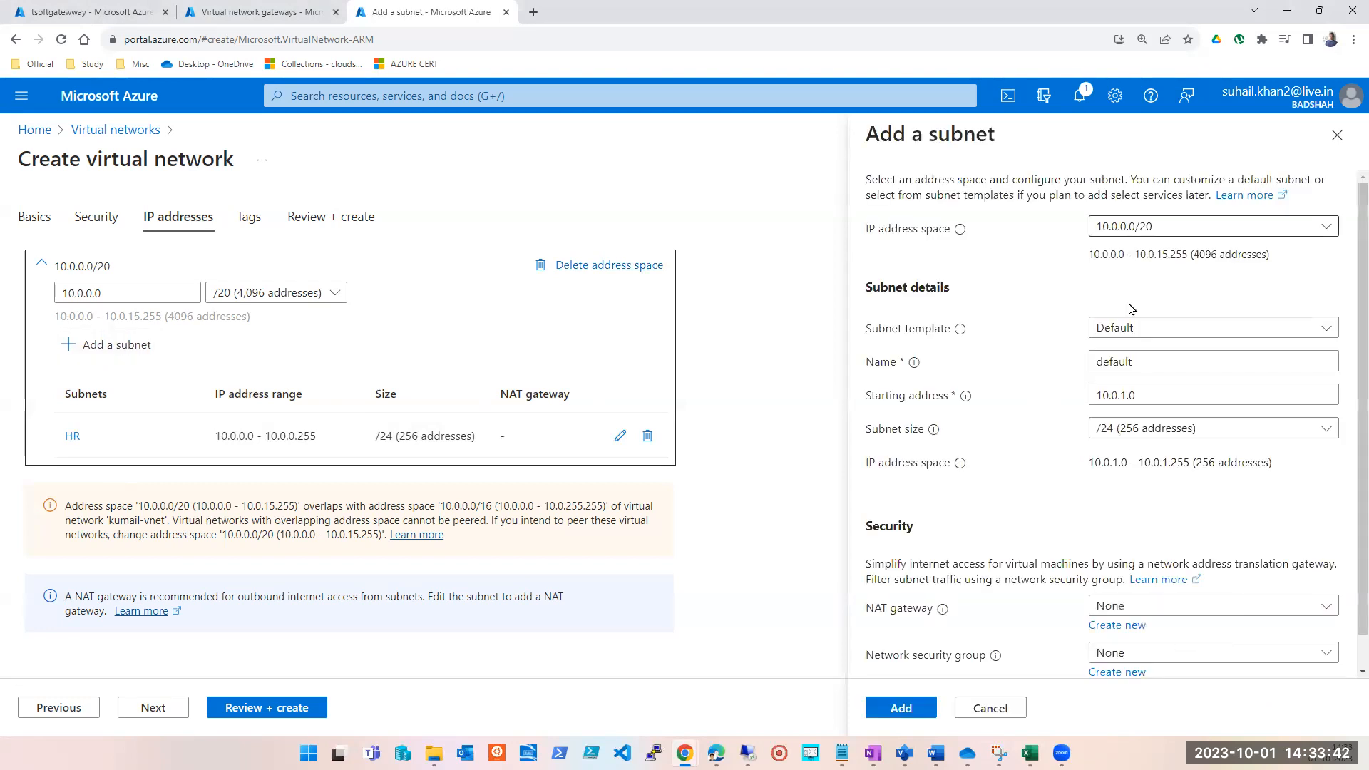
left_click(1118, 360)
double_click(1118, 360)
type("lEGAL")
double_click(1118, 360)
type("Leh")
key("BackSpace")
type("gal")
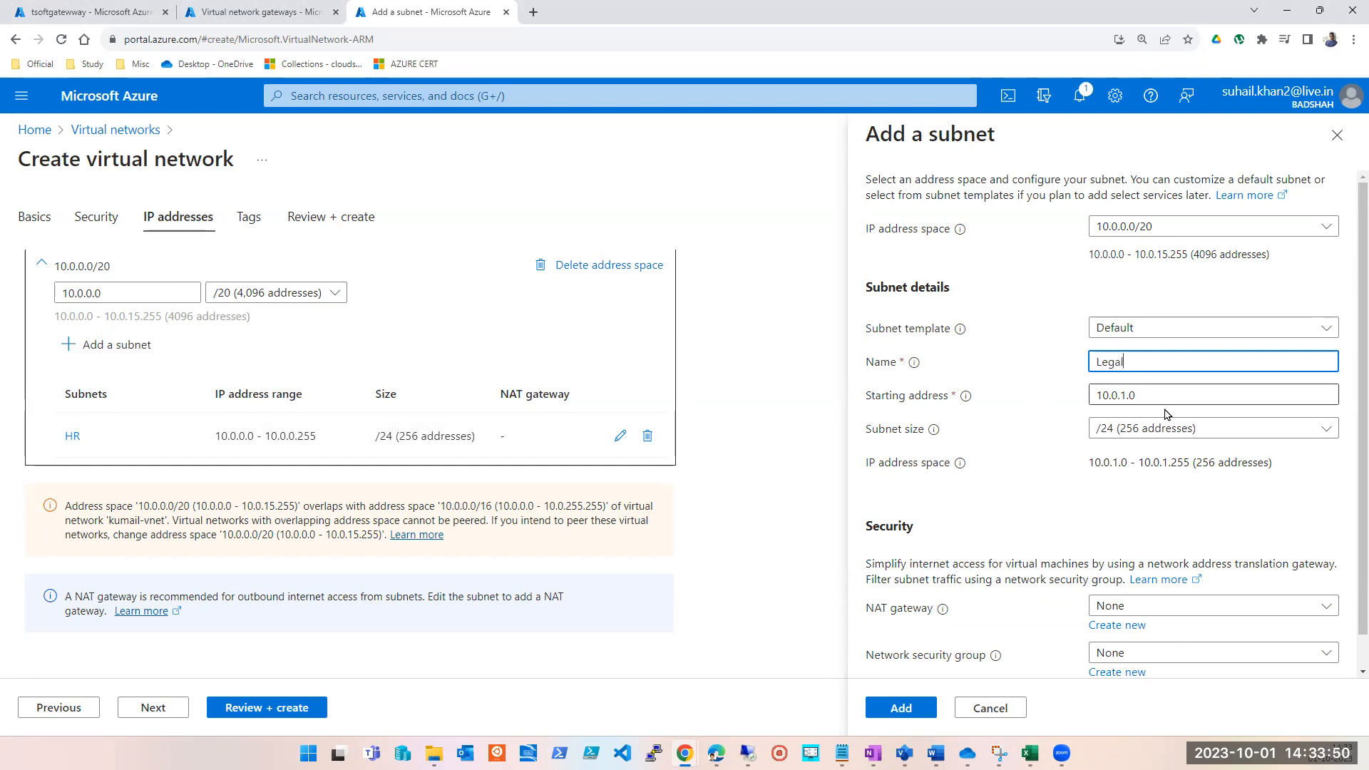
Set the Legal subnet's size to /25 (128 addresses), keep its starting address 10.0.1.0, and add it to the network.
left_click(1175, 435)
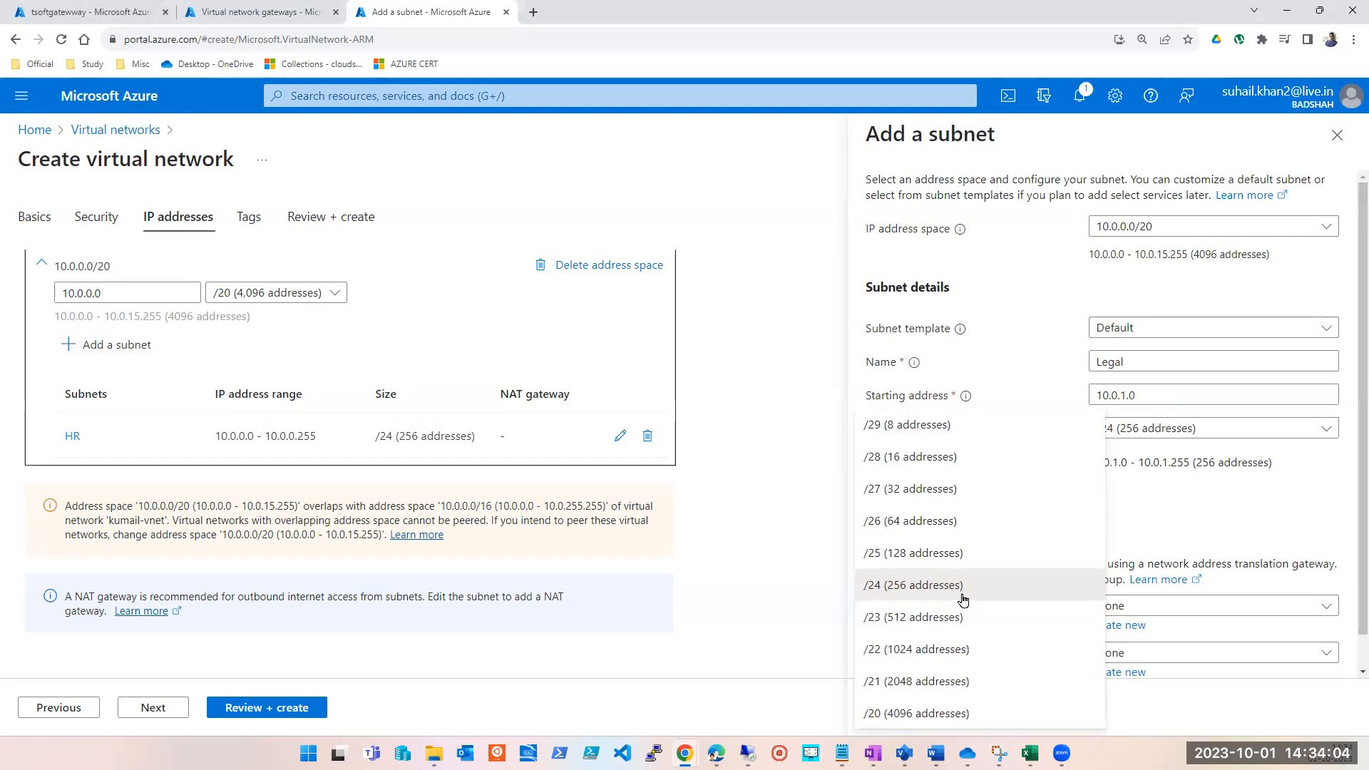
left_click(947, 560)
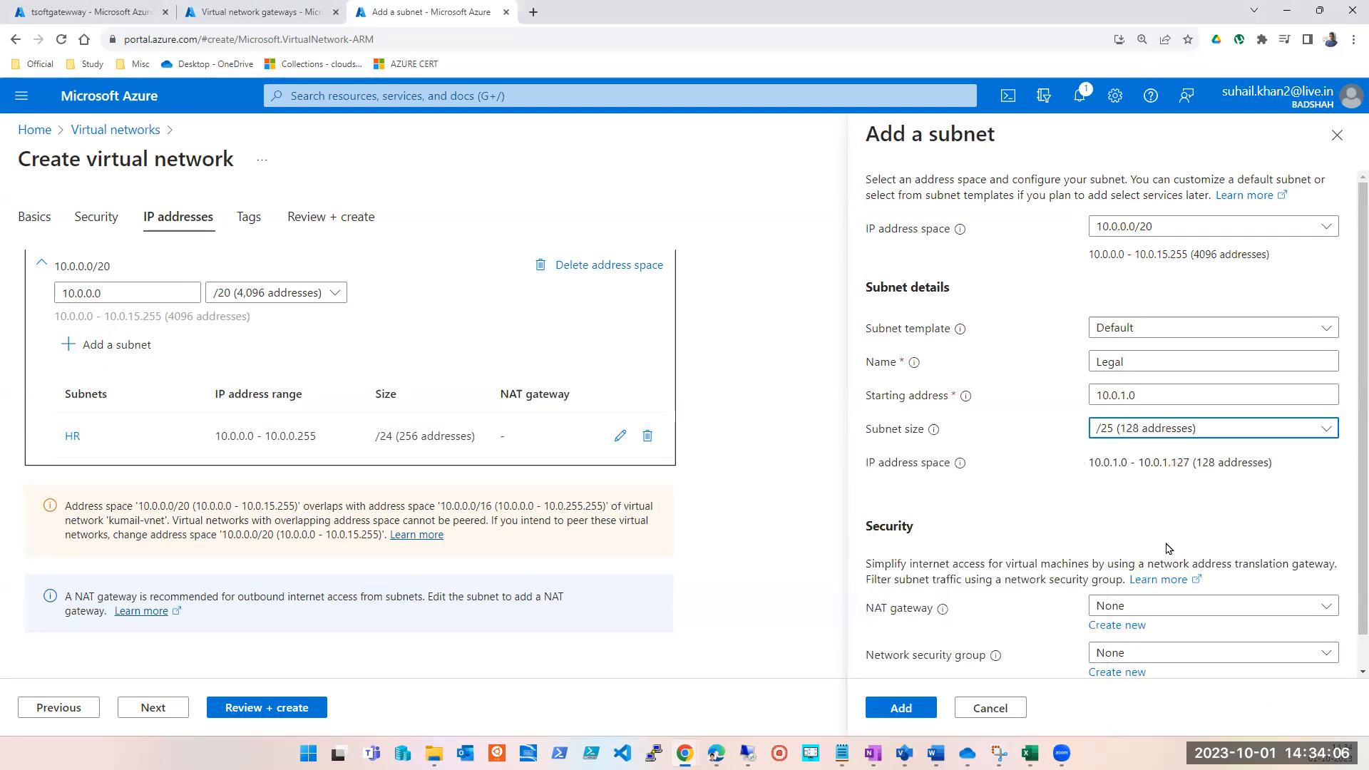
left_click(1100, 394)
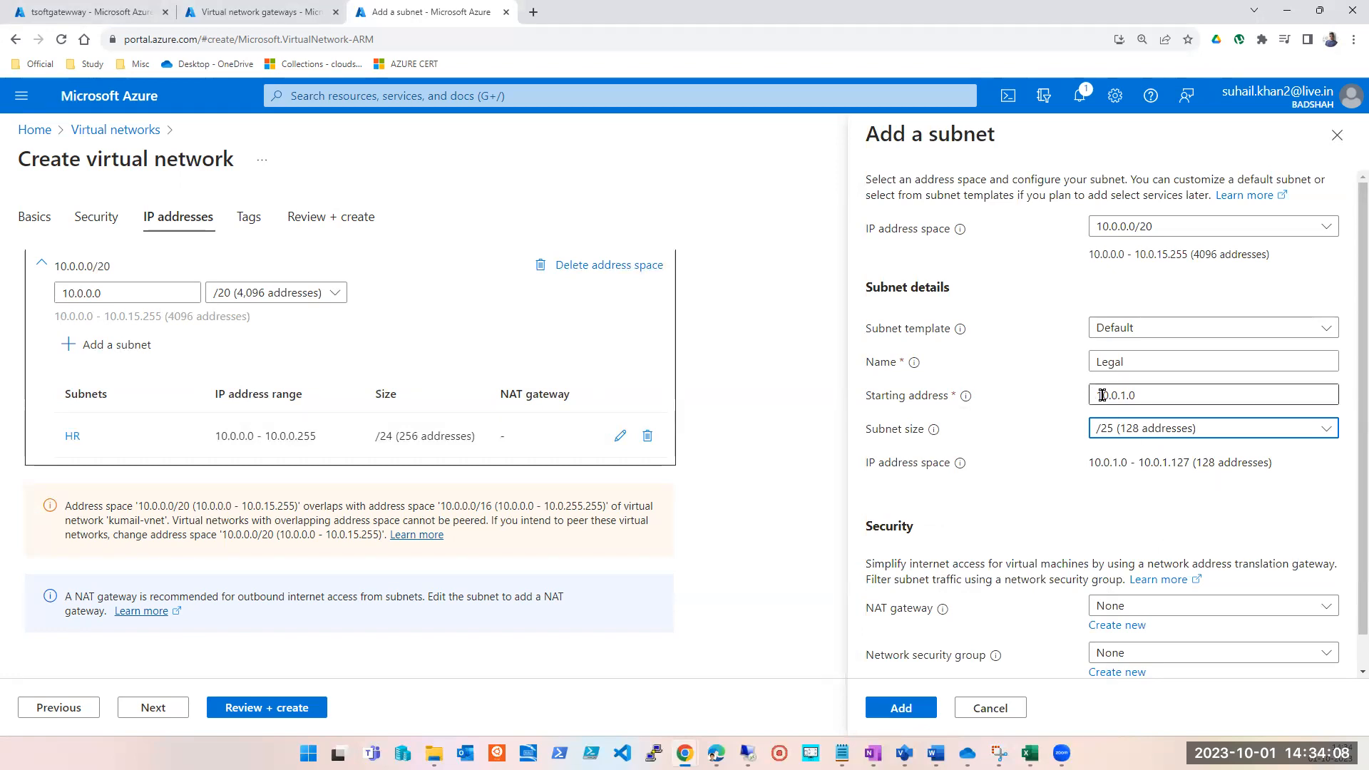
double_click(1125, 393)
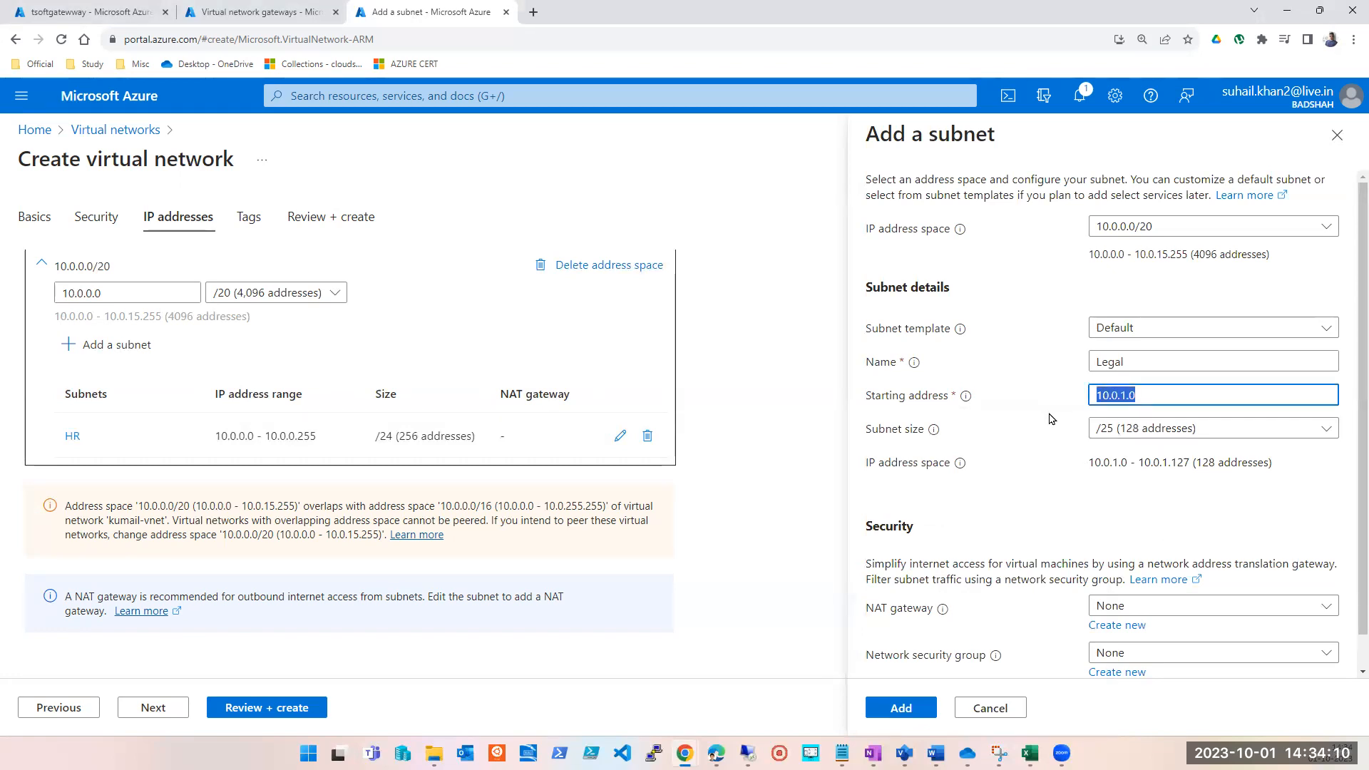
left_click(1160, 397)
left_click(927, 708)
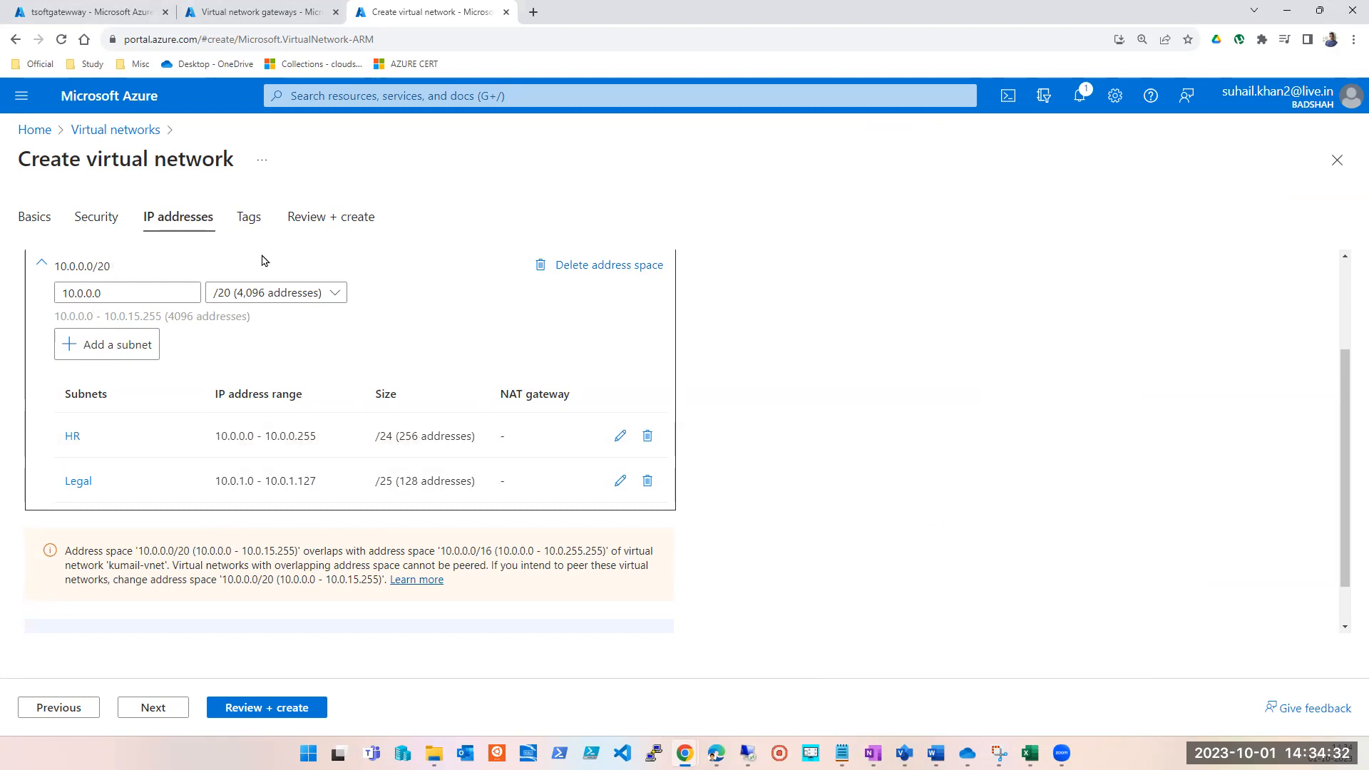
Start a third subnet in the 10.0.0.0/20 address space and name it Marketing.
scroll(118, 521, "up", 3)
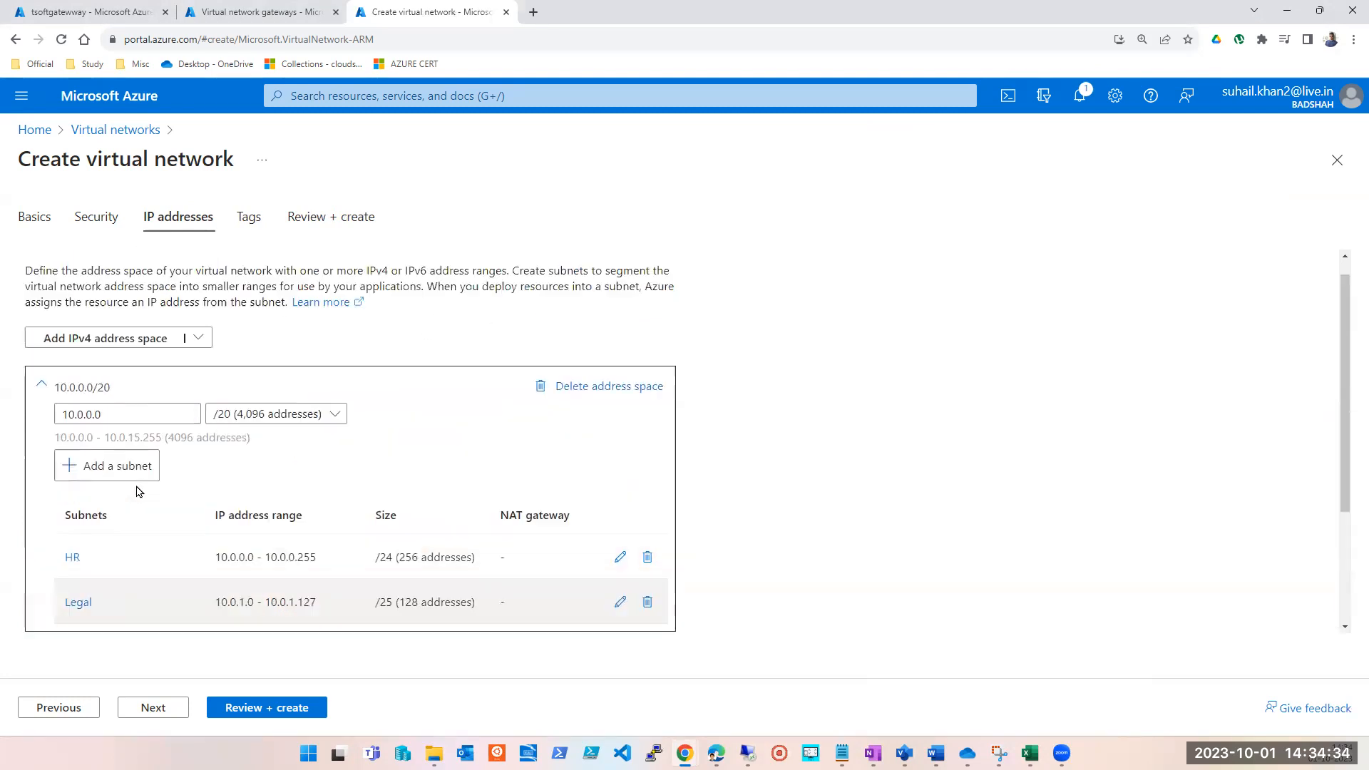
scroll(214, 579, "down", 1)
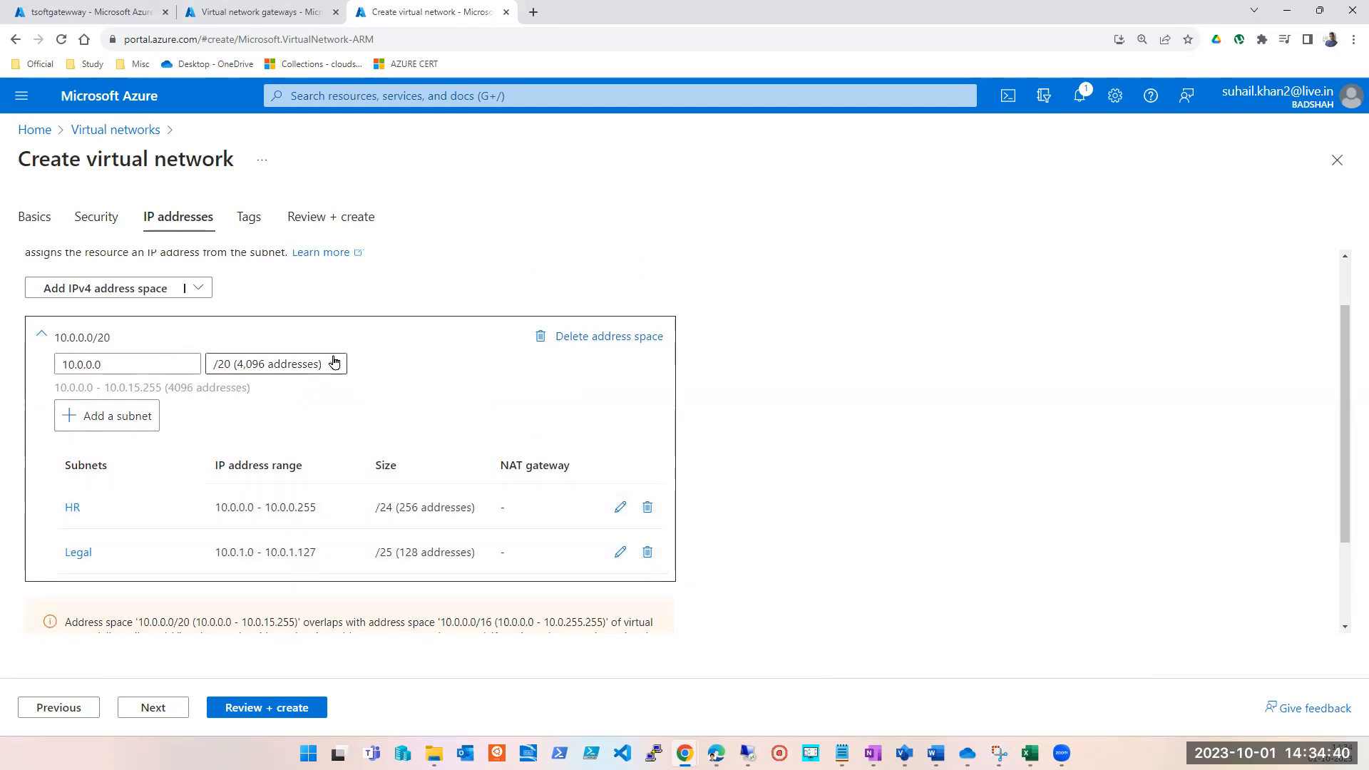
left_click(134, 427)
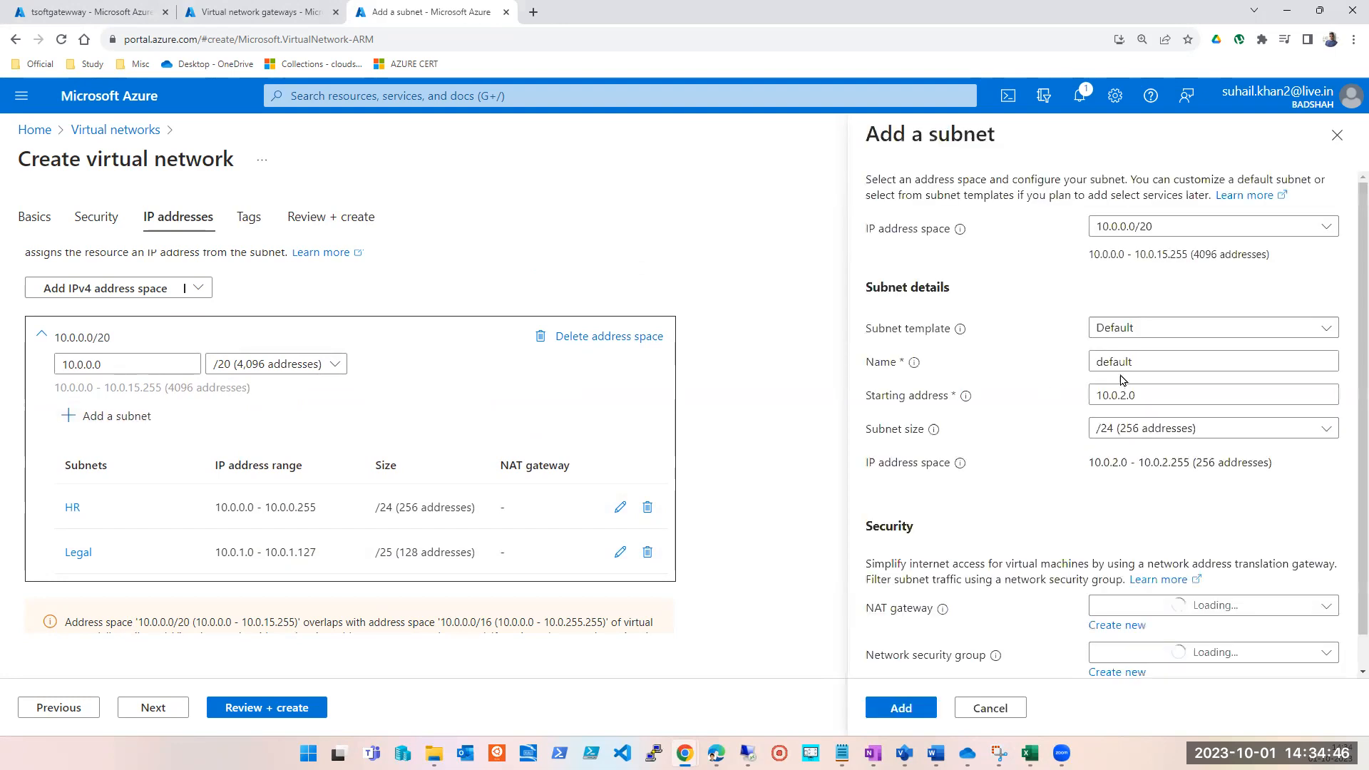
double_click(1139, 362)
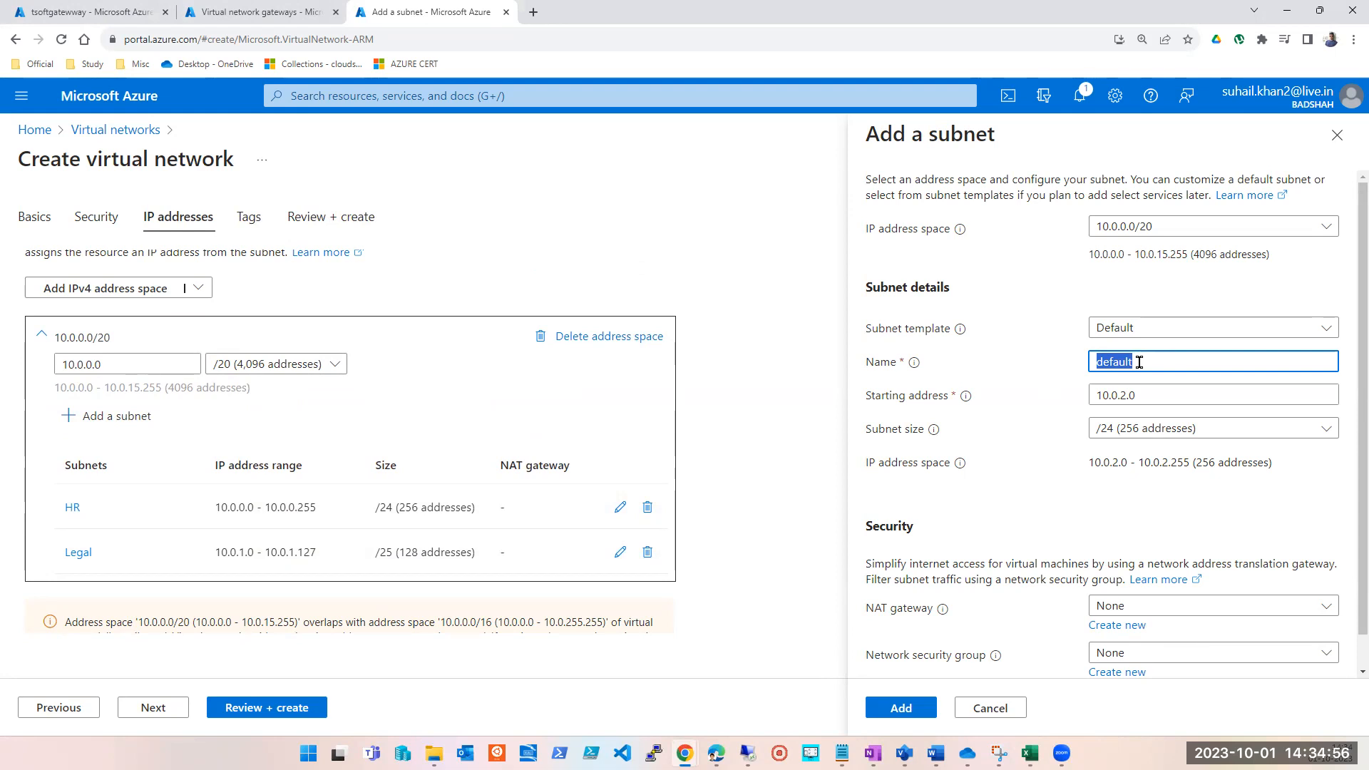
type("Marketing")
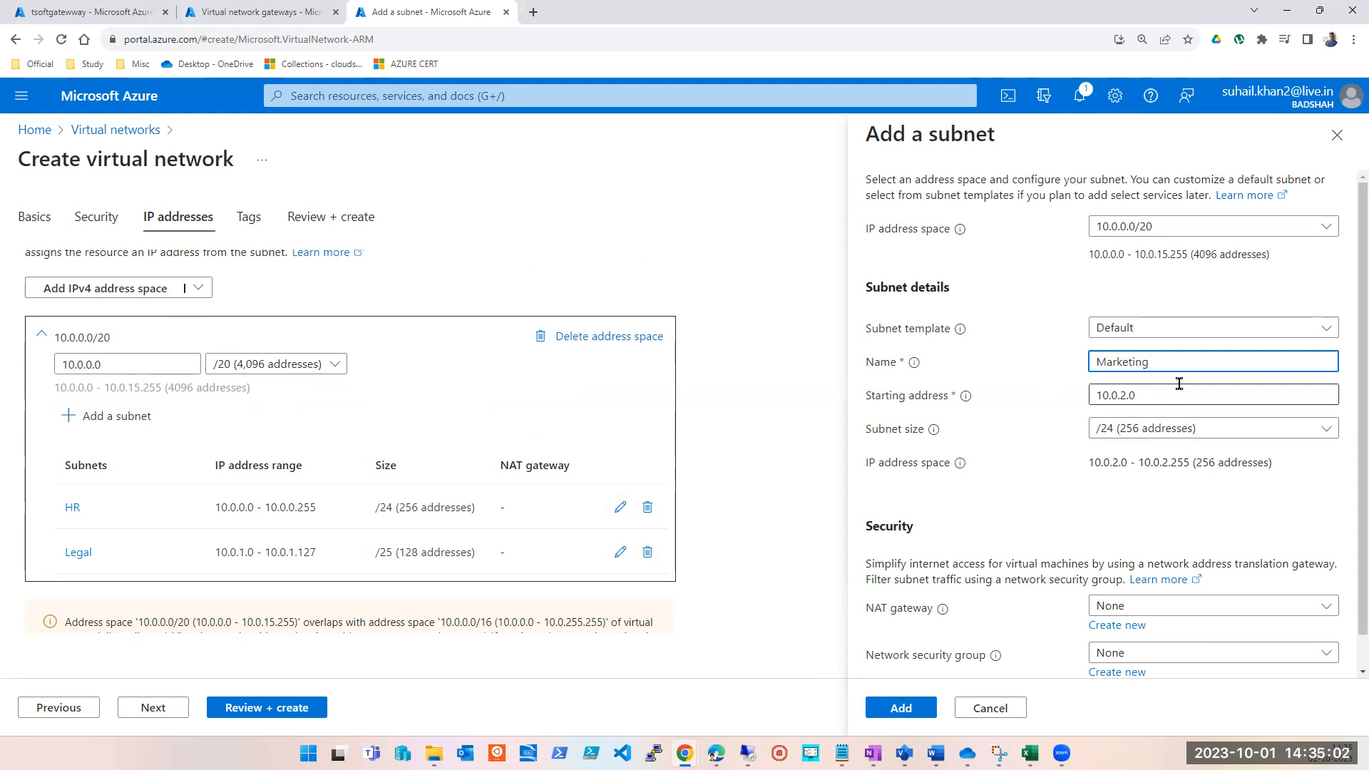
Try the Marketing subnet at size /25, and set its size to /26 (64 addresses) with starting address 10.0.2.0.
left_click(1178, 430)
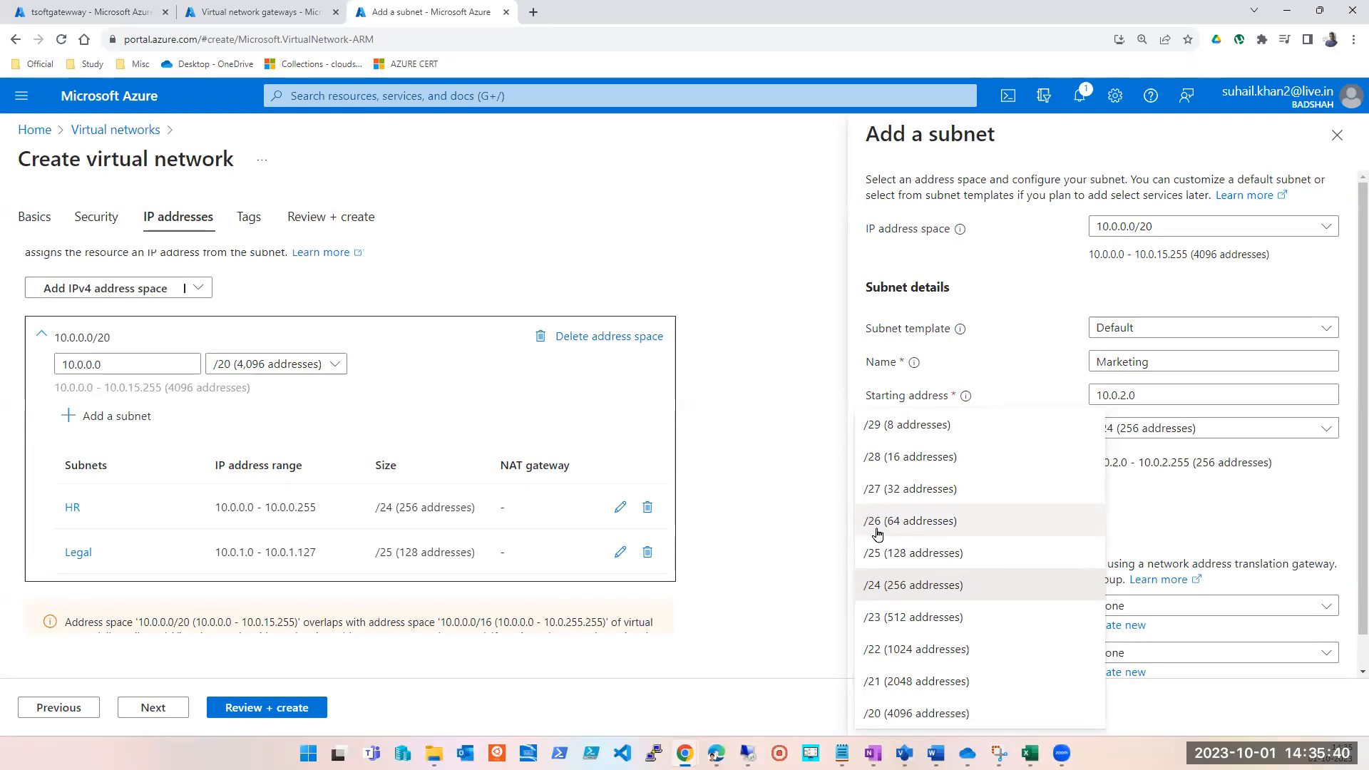
left_click(911, 555)
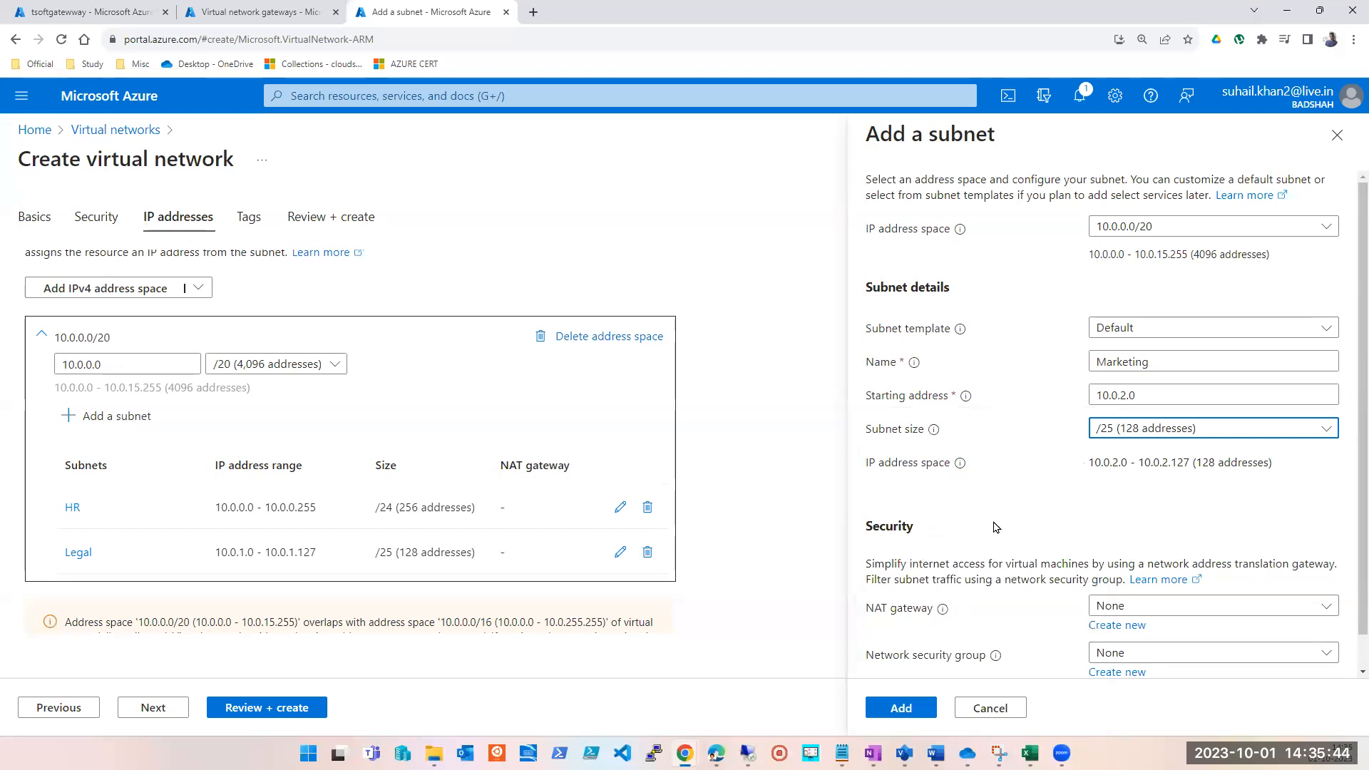
left_click(1126, 430)
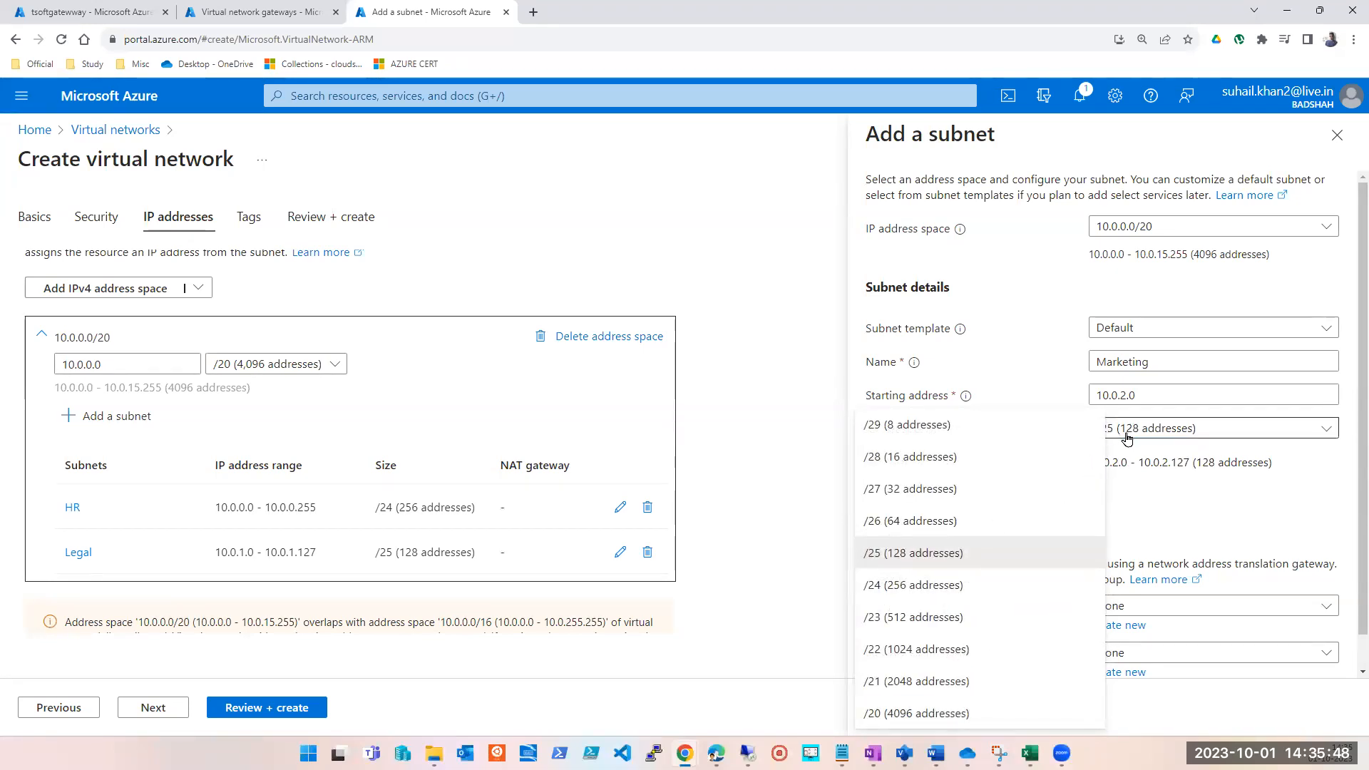
left_click(955, 525)
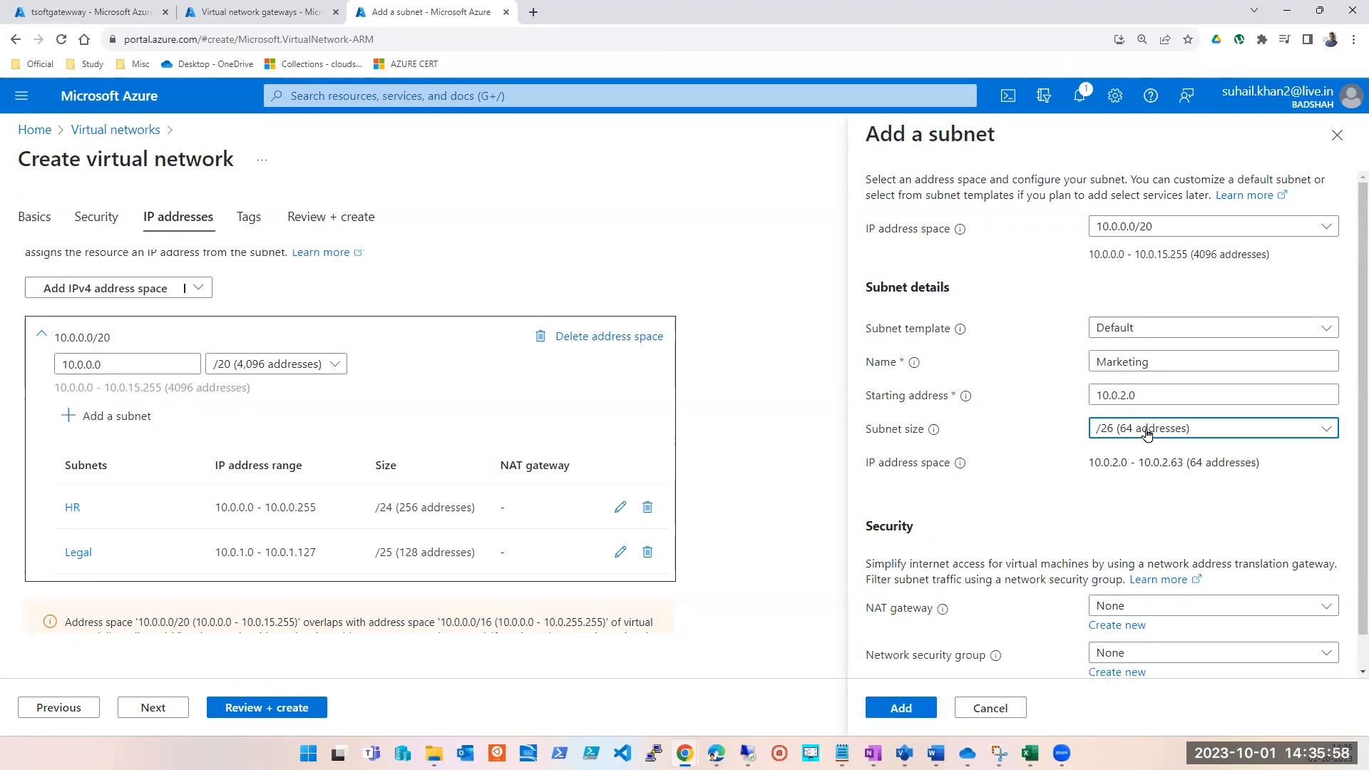
left_click(1155, 388)
left_click(1133, 495)
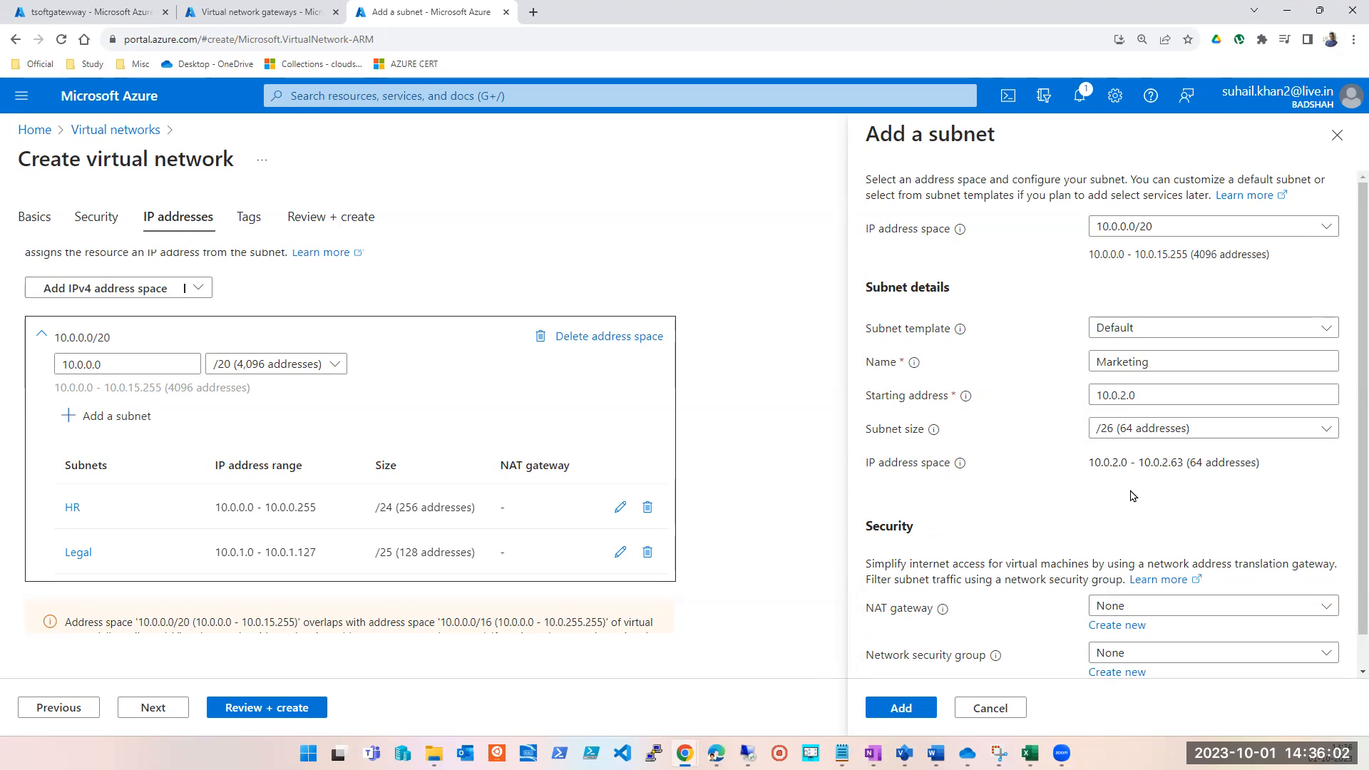
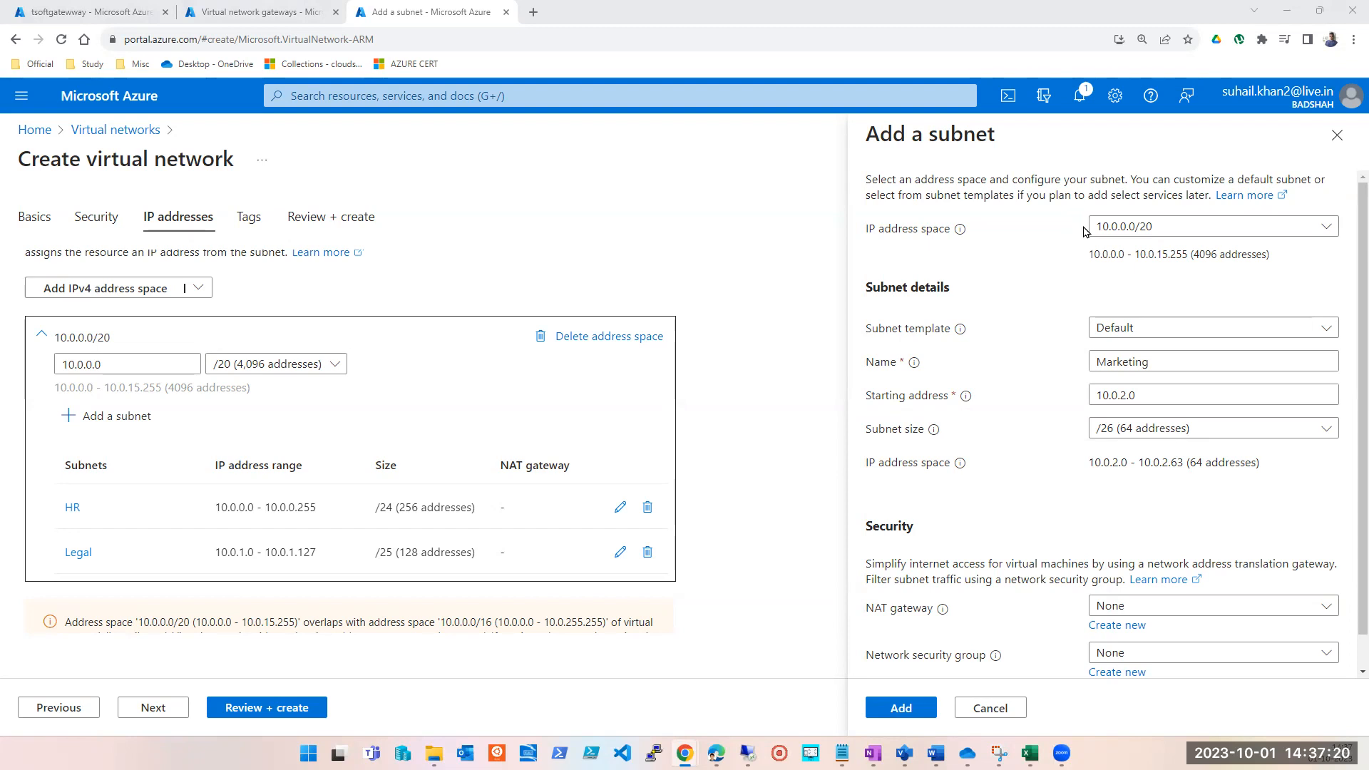
Try 10.0.1.128 as the starting address of the /26 Marketing subnet.
left_click(1120, 395)
key("Delete")
type("1")
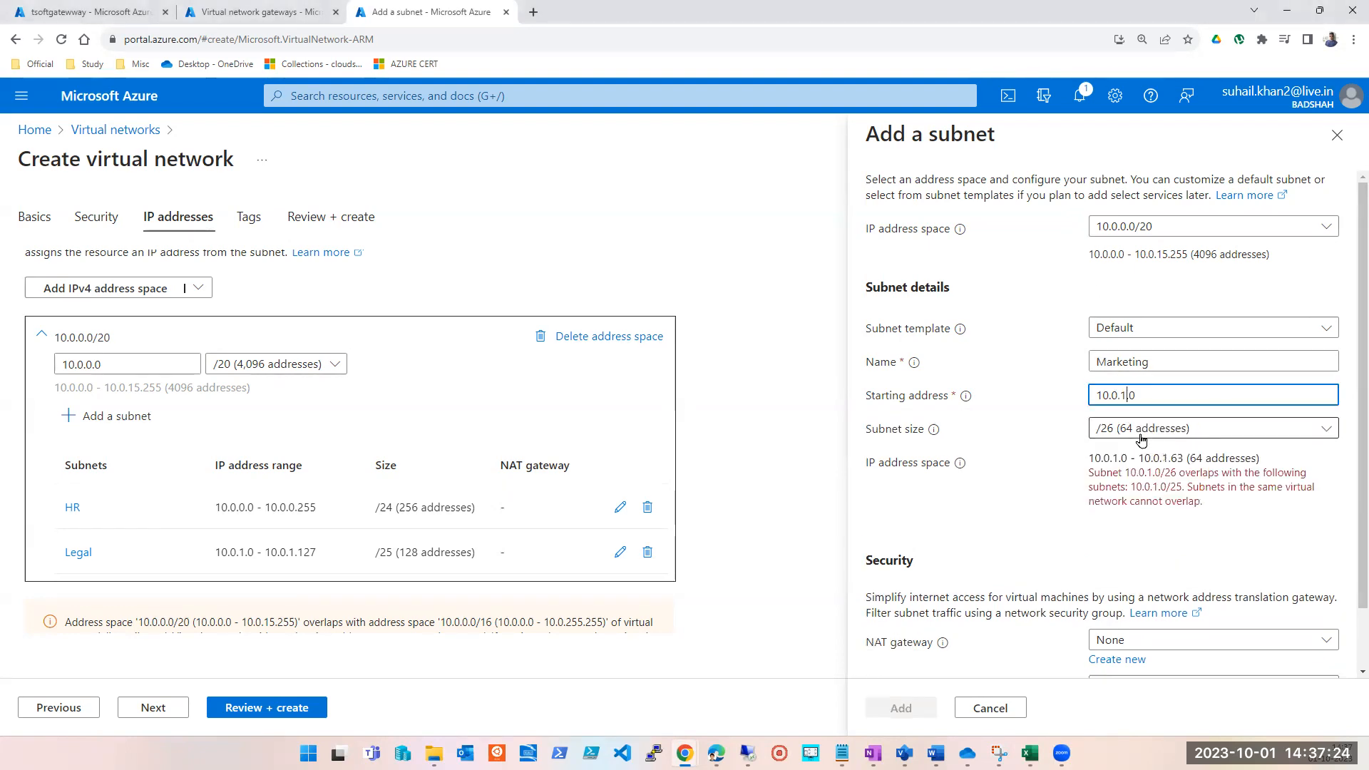
key("Delete")
key("Delete")
type(".128")
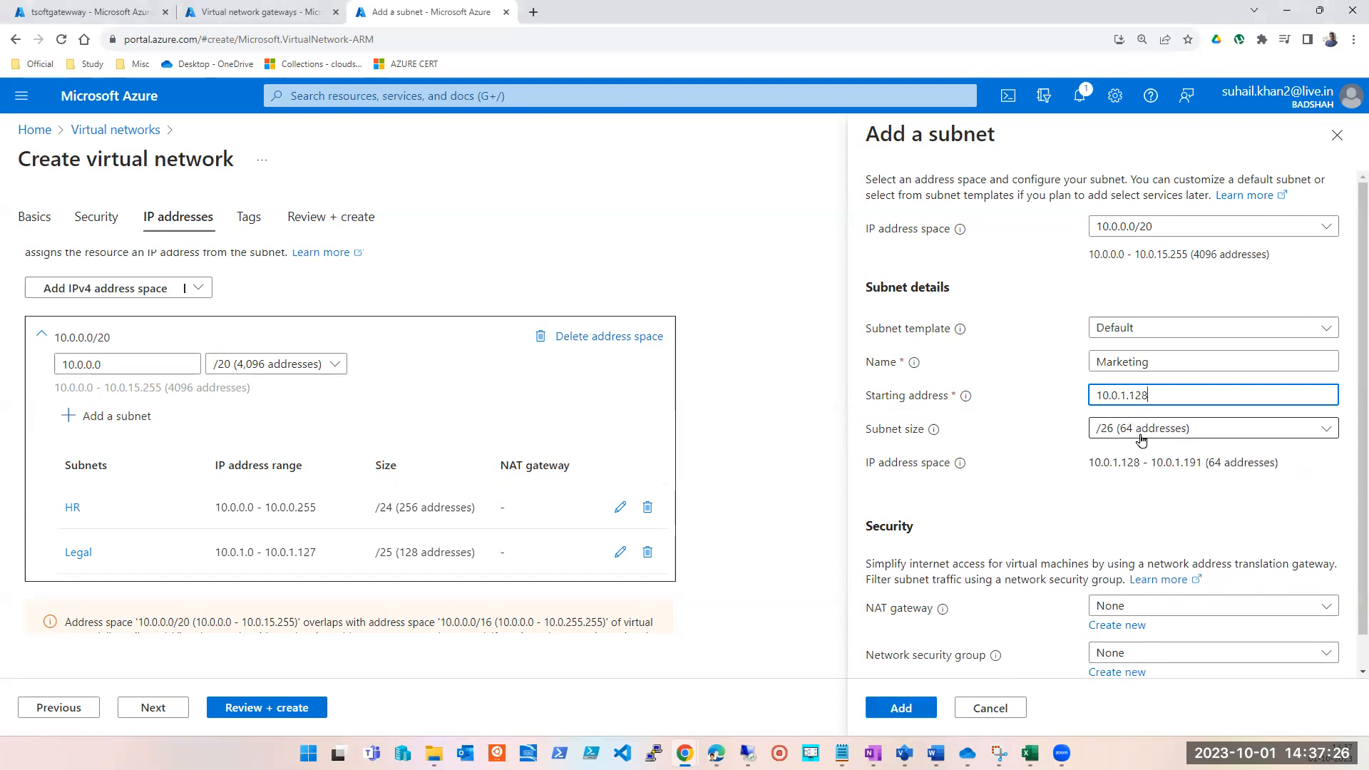
left_click(1196, 511)
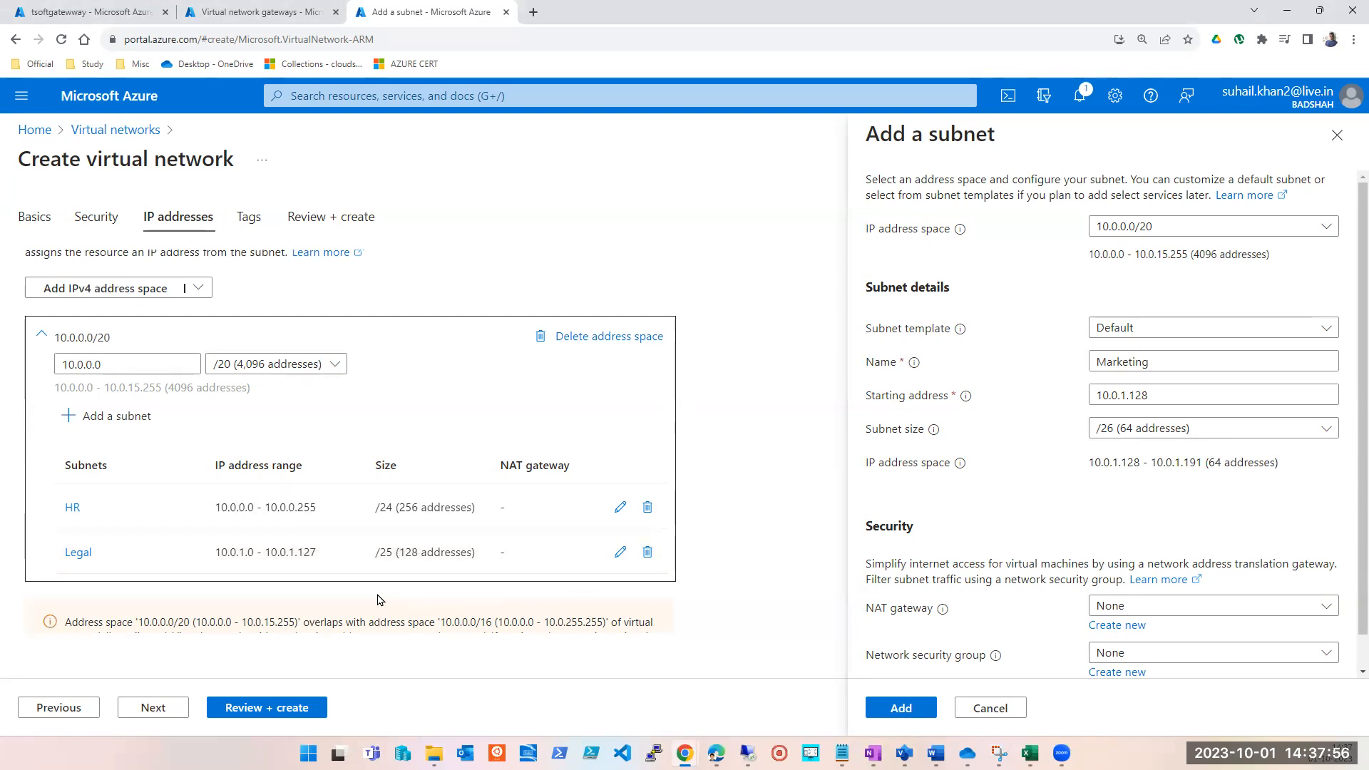
Examine the end address of the Marketing subnet's resulting IP address range.
double_click(1190, 464)
left_click(1166, 501)
double_click(1190, 466)
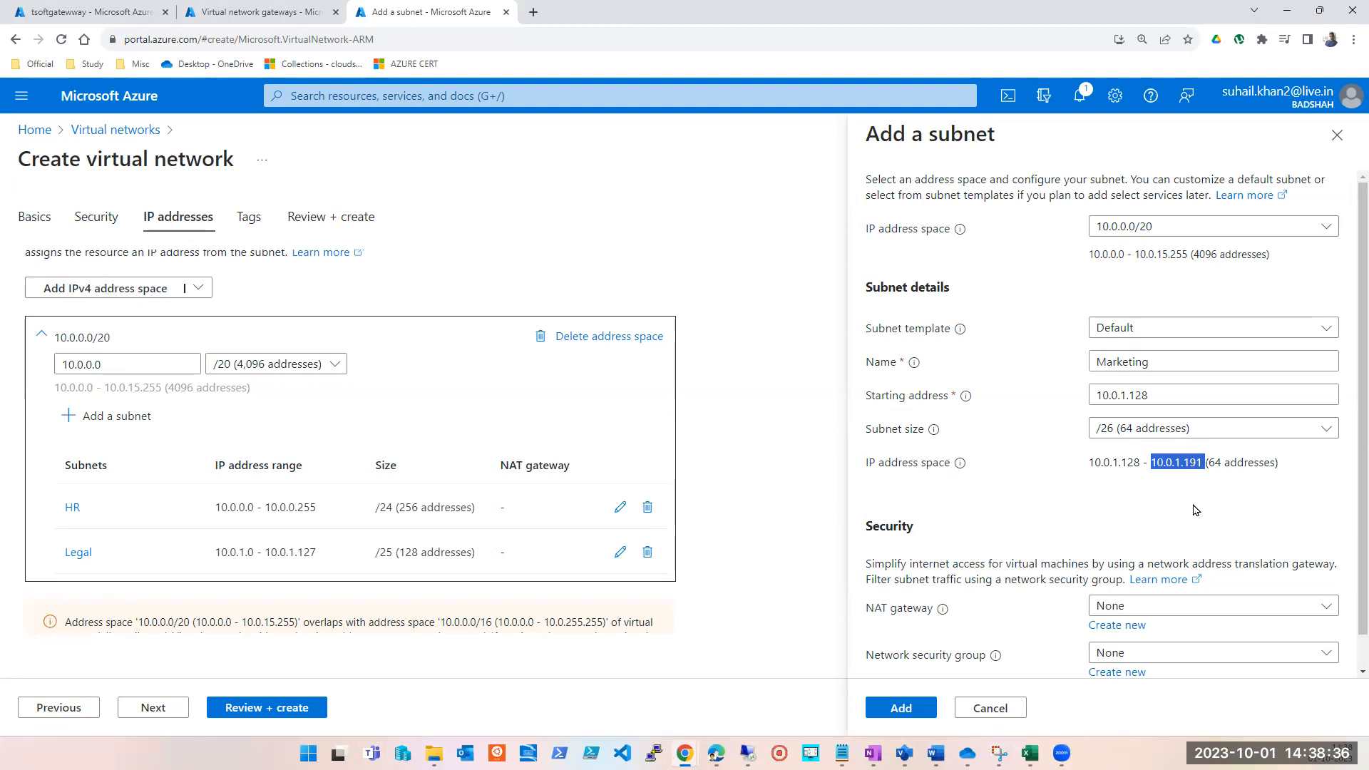
left_click(1132, 516)
double_click(1190, 466)
left_click(885, 184)
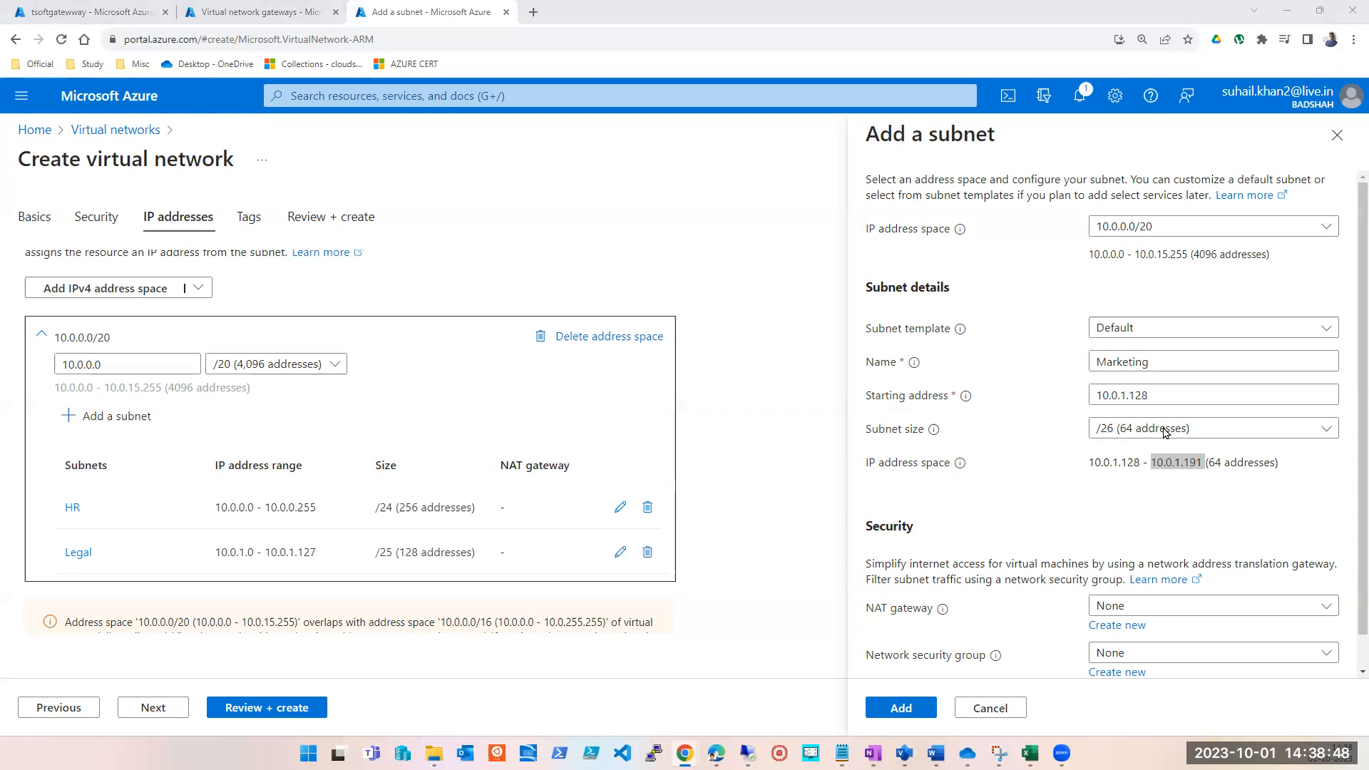
left_click(1169, 492)
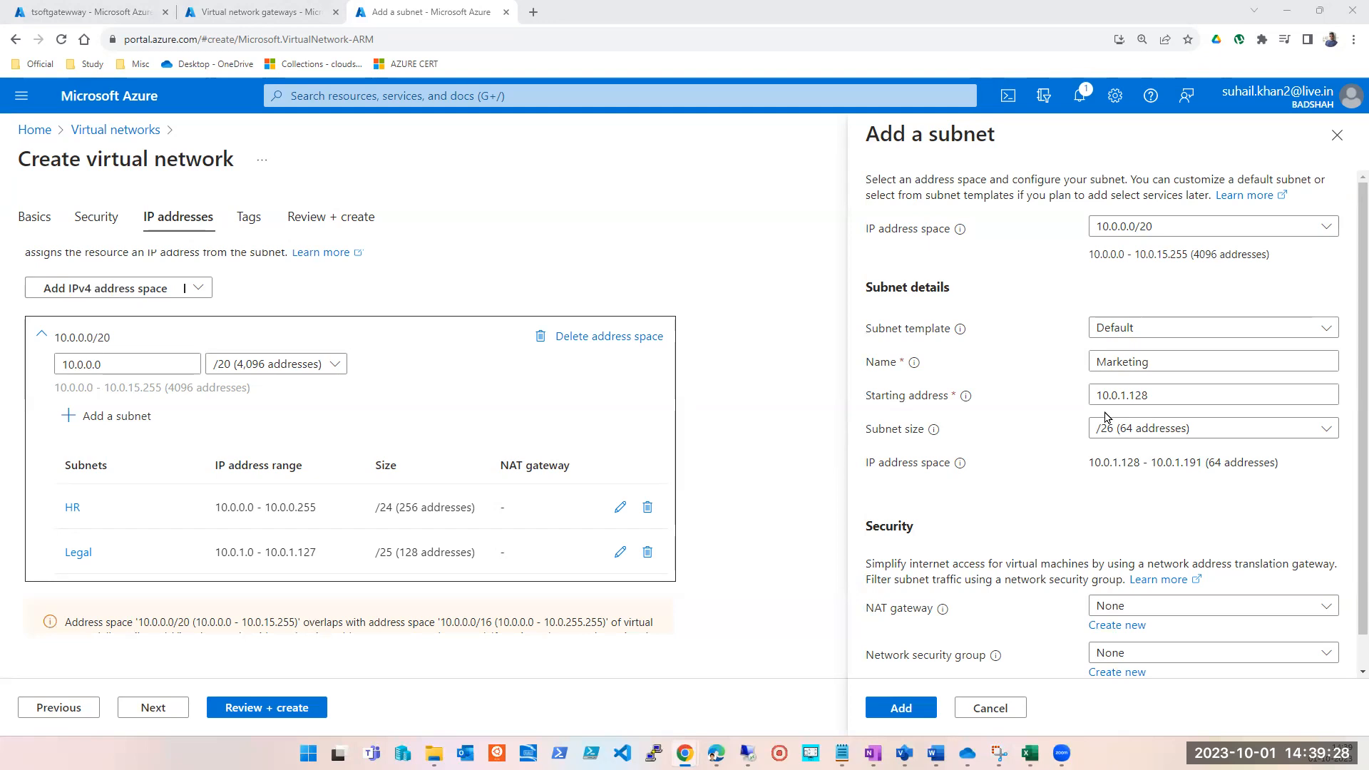
Set the Marketing subnet's starting address to 10.0.2.0 and add the subnet to the network.
left_click(1122, 395)
double_click(1122, 395)
type("10.0.2.")
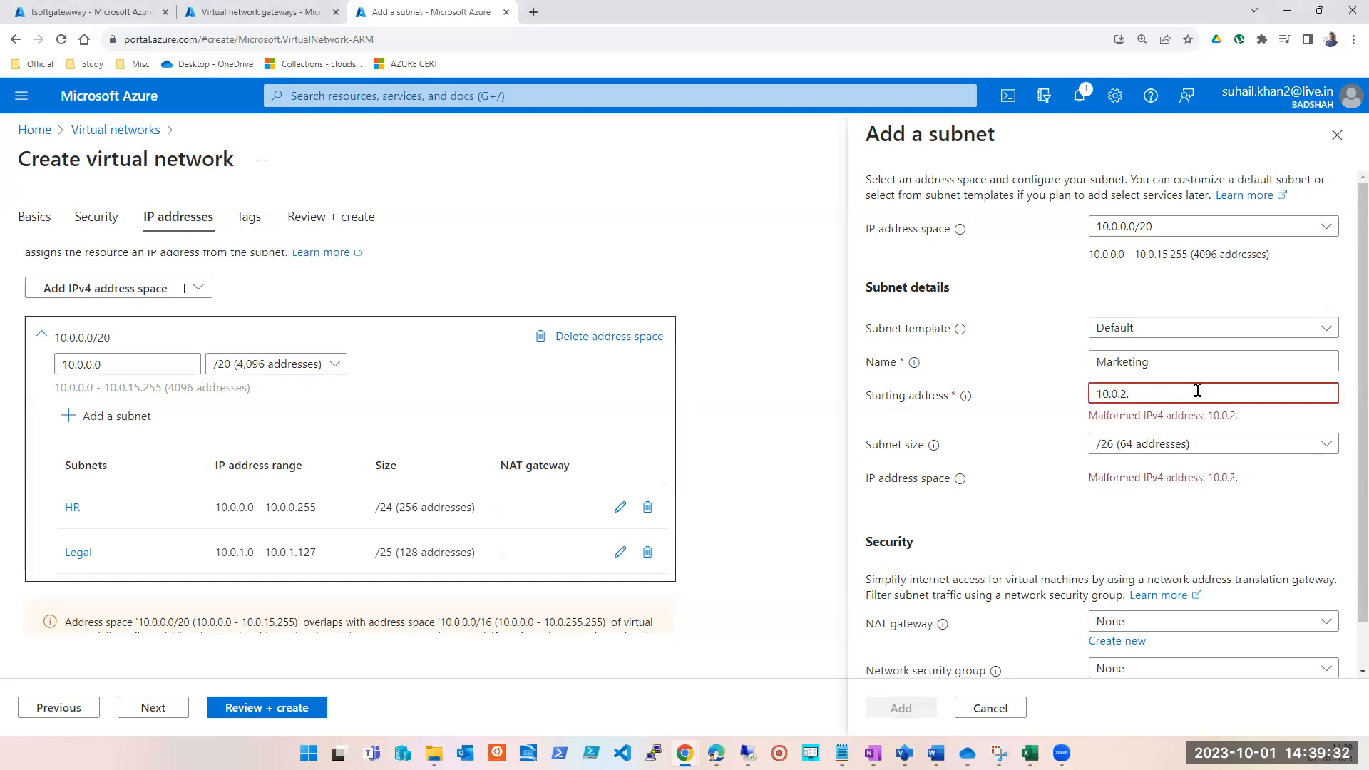
type("0")
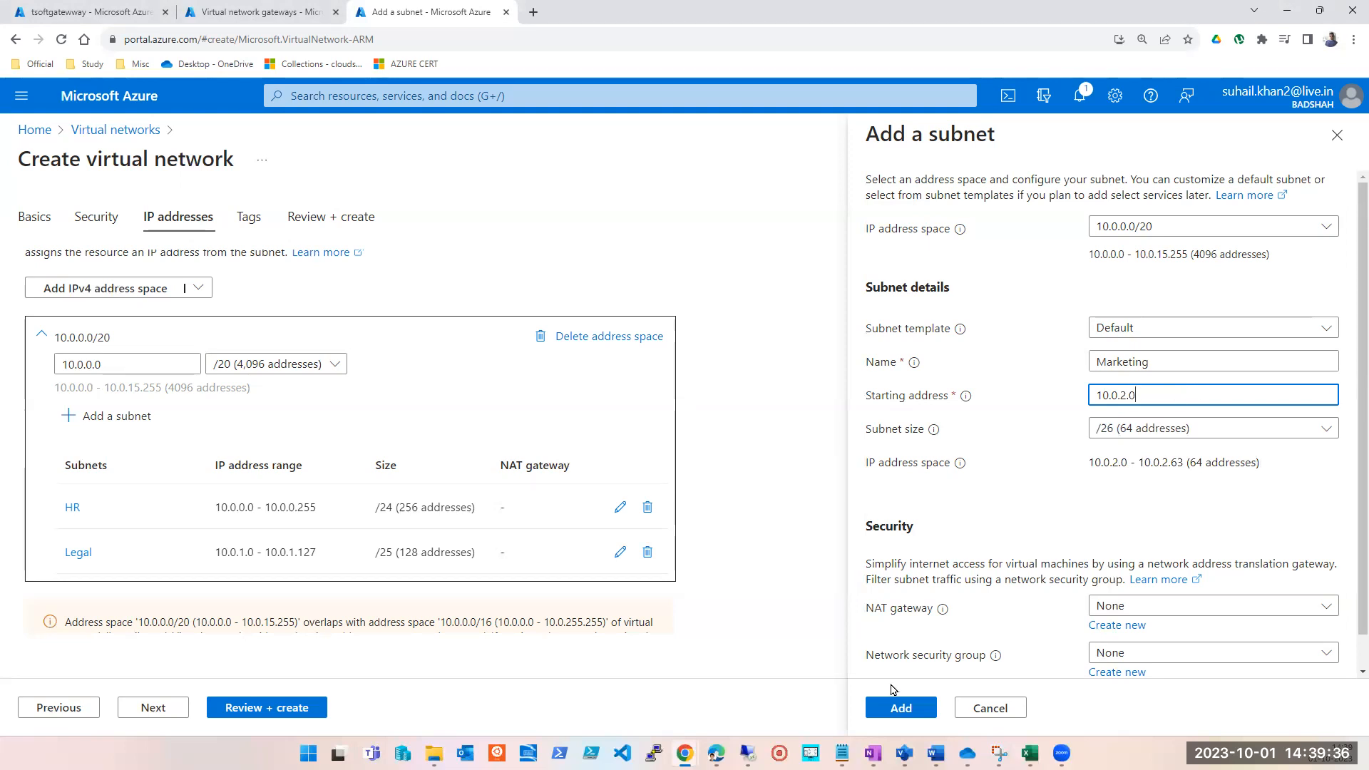
left_click(901, 707)
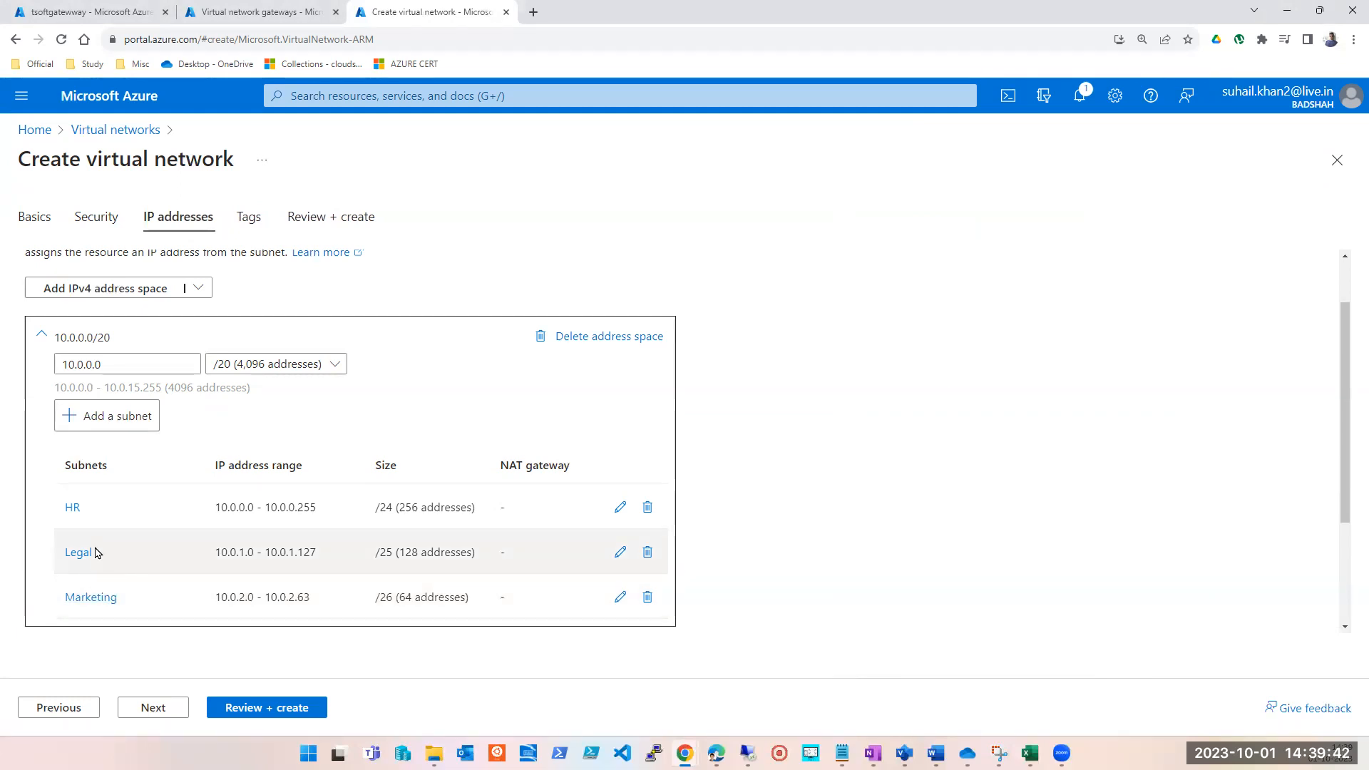
Submit the virtual network configuration with its three subnets for validation and review.
left_click(253, 713)
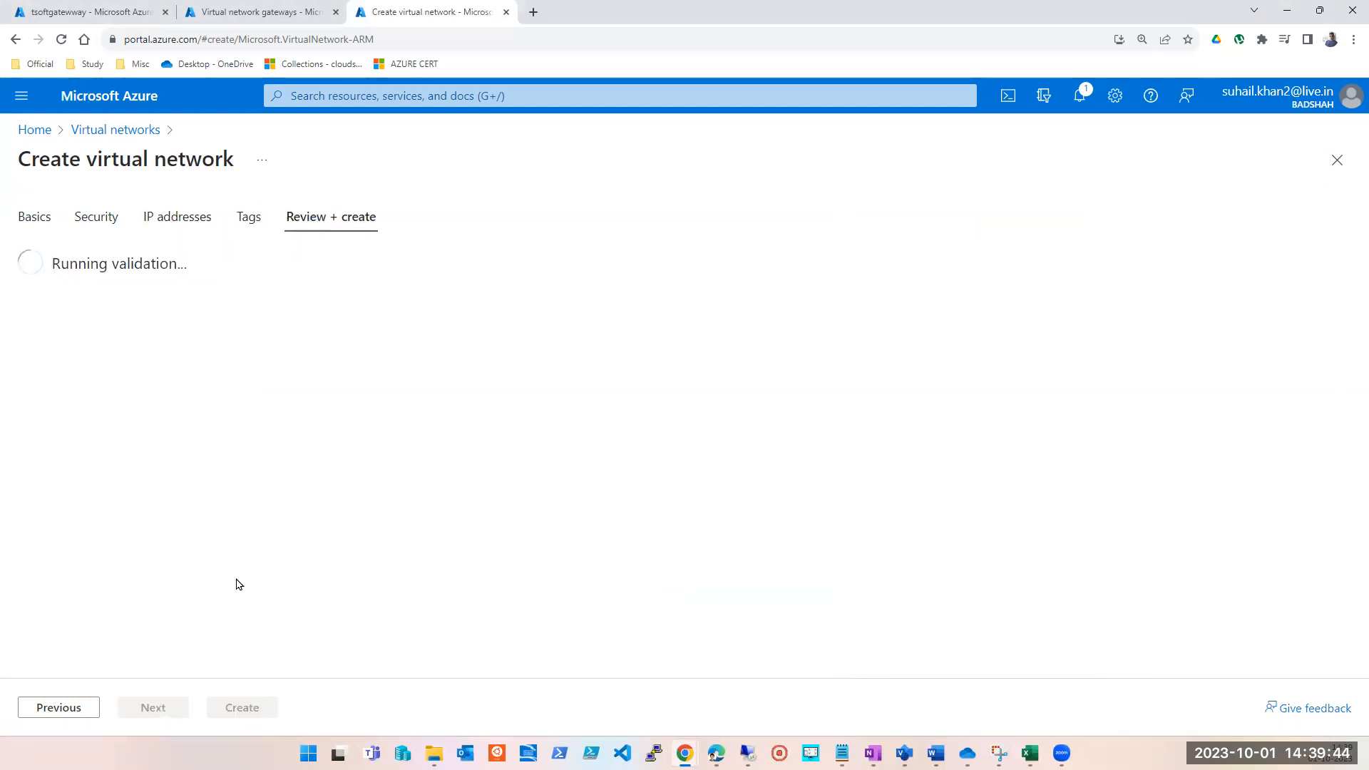